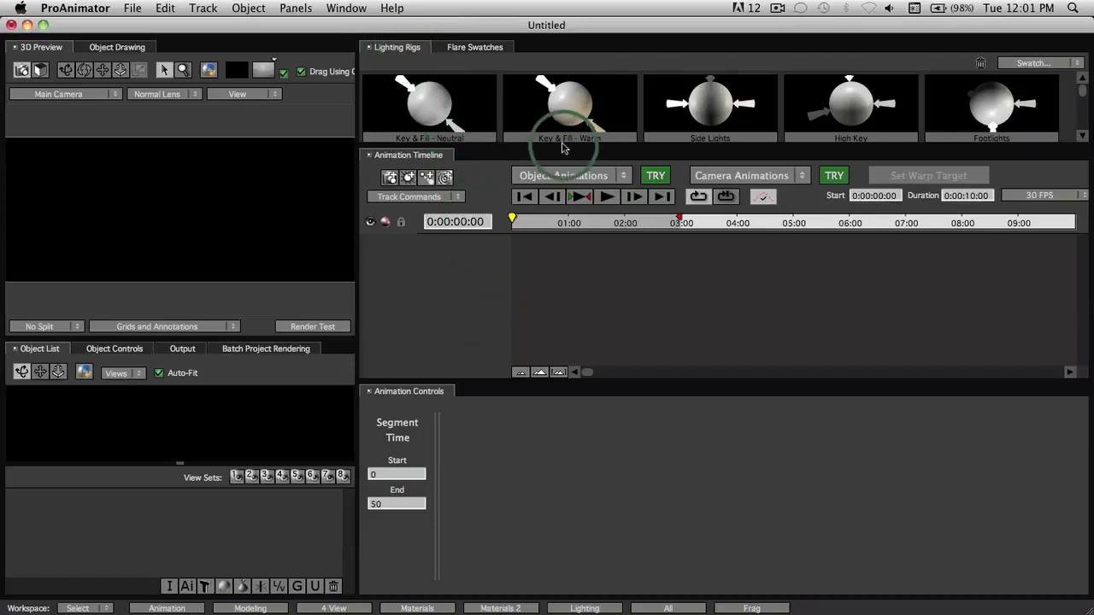
# Enlarge the lighting rig library, apply the Key & Fill - Neutral rig and replace it with the Patriot rig
pyautogui.moveTo(562, 148); pyautogui.dragTo(564, 229)
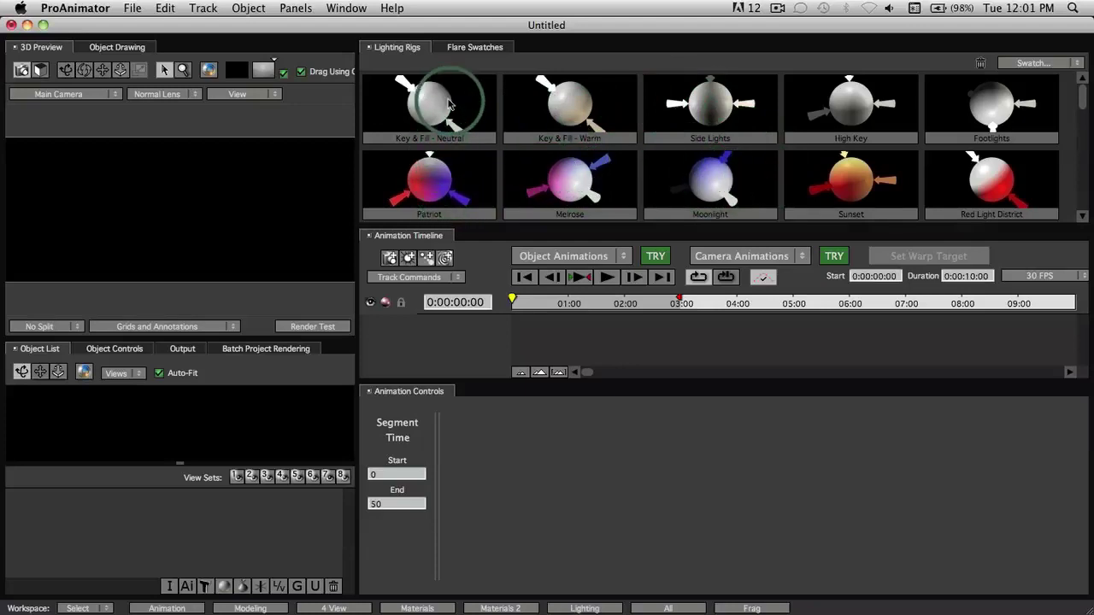
pyautogui.moveTo(449, 103); pyautogui.dragTo(220, 202)
pyautogui.doubleClick(435, 180)
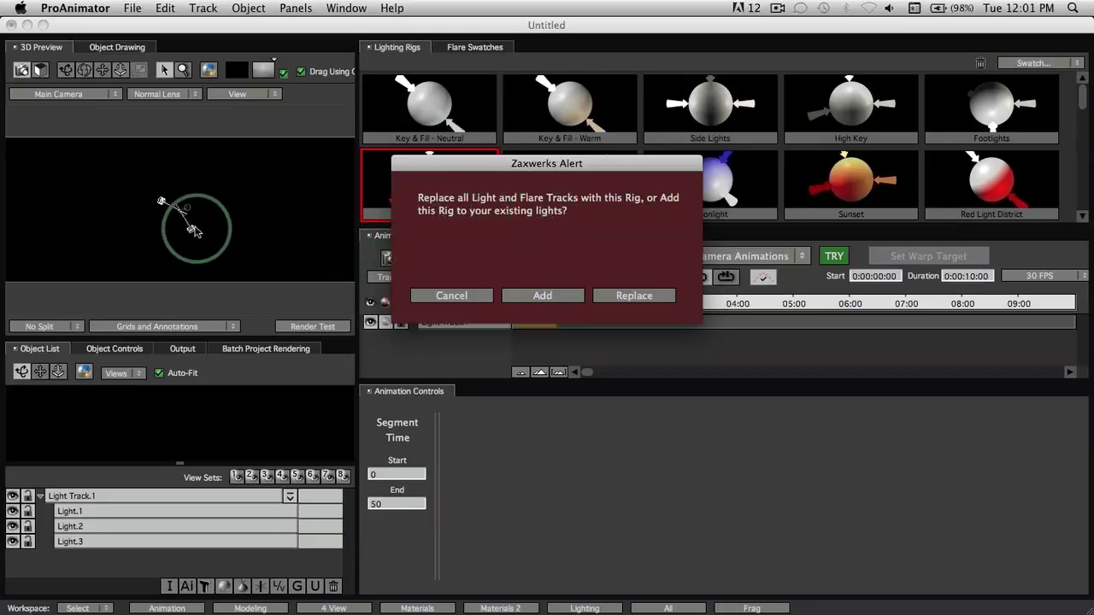
pyautogui.click(616, 300)
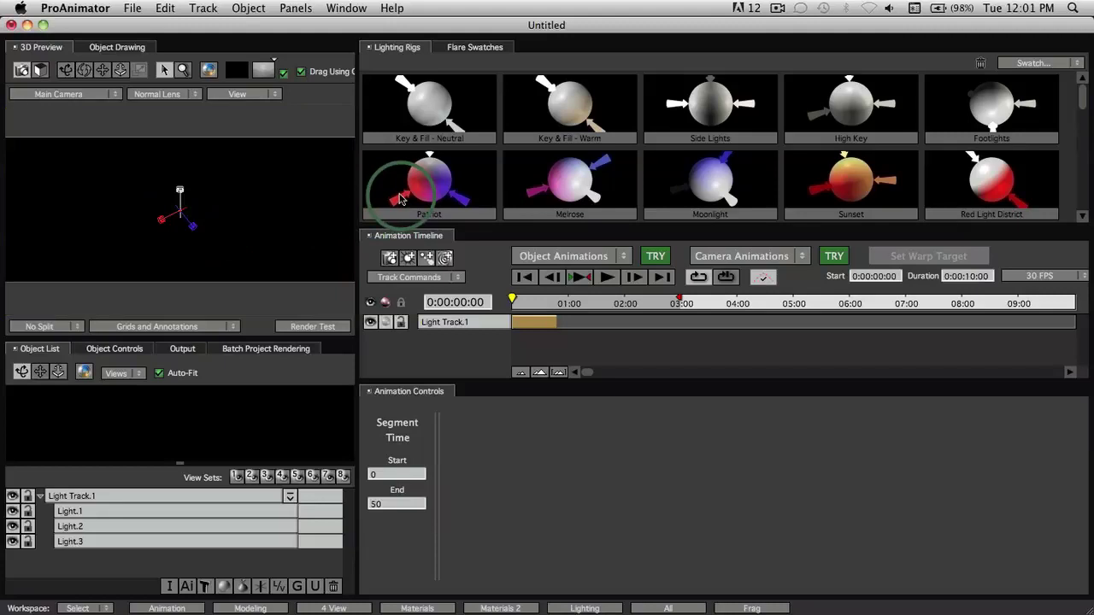
# Select the red light of the rig, Light.3, and view its individual light settings
pyautogui.click(163, 224)
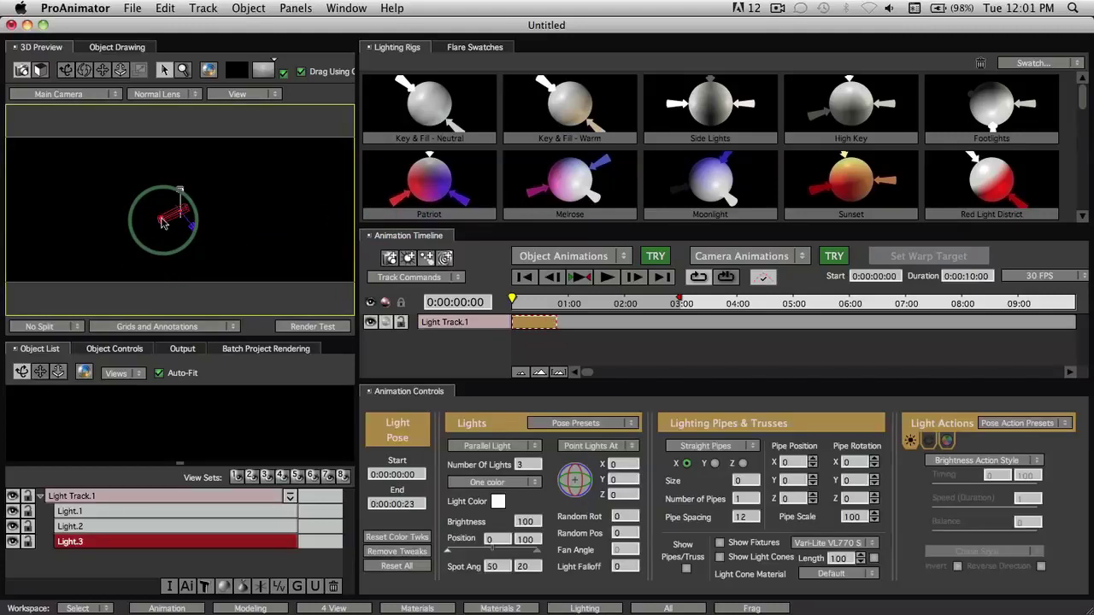
pyautogui.moveTo(163, 224); pyautogui.dragTo(181, 193)
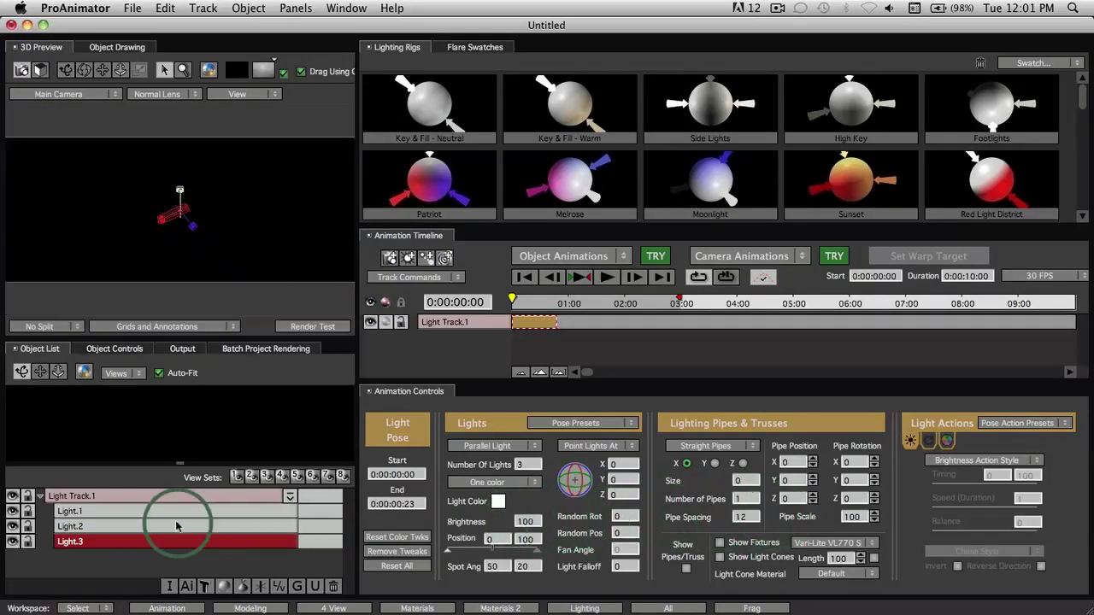
pyautogui.click(96, 547)
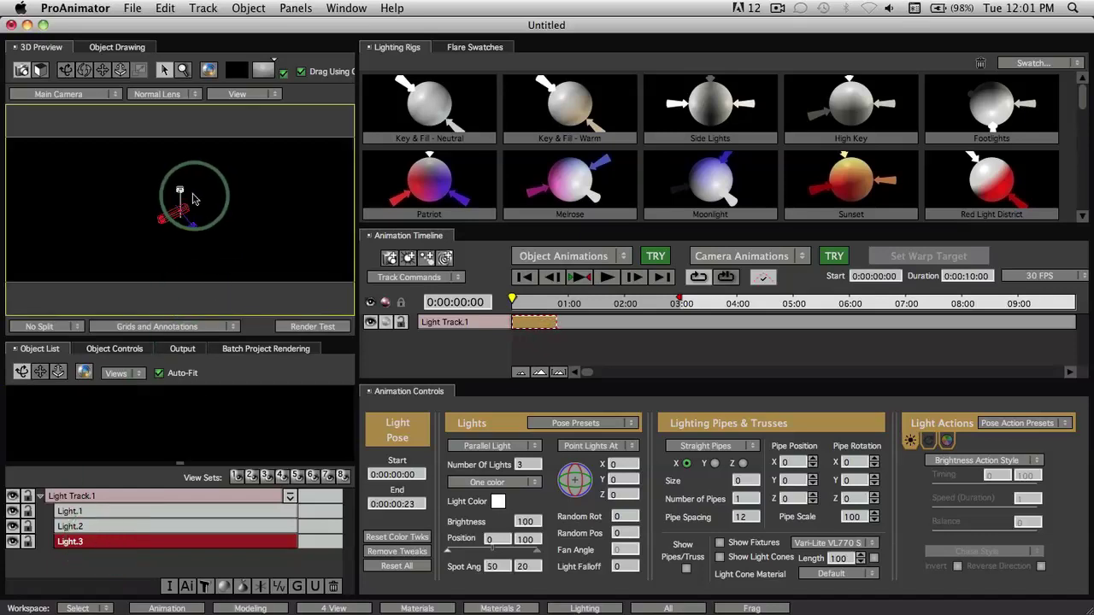
pyautogui.click(114, 350)
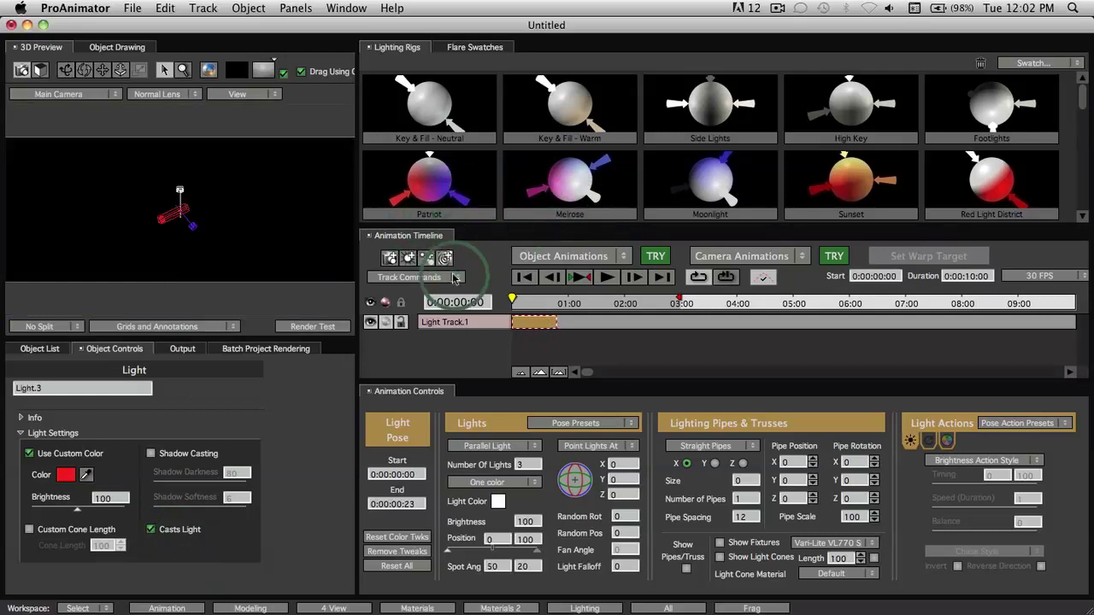
# Delete the light track that holds the Patriot rig
pyautogui.click(454, 325)
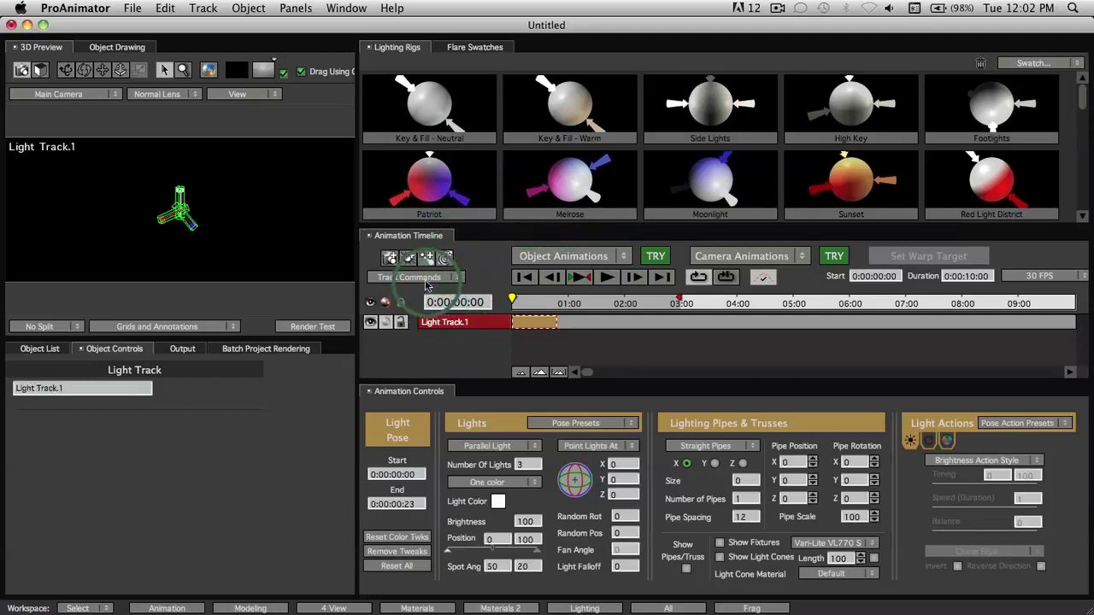
pyautogui.click(421, 277)
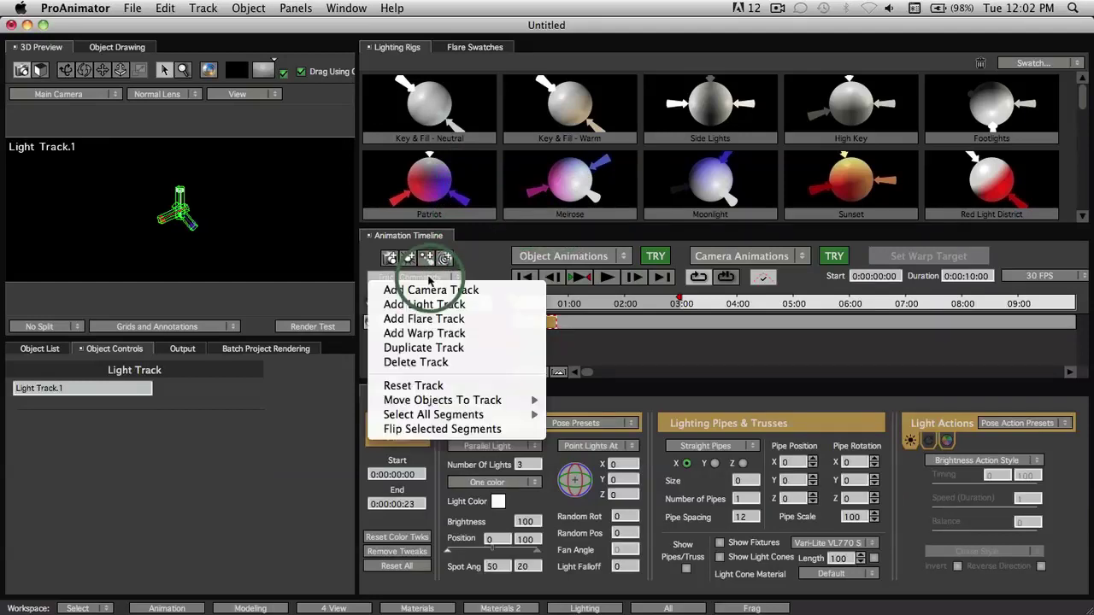
pyautogui.click(457, 370)
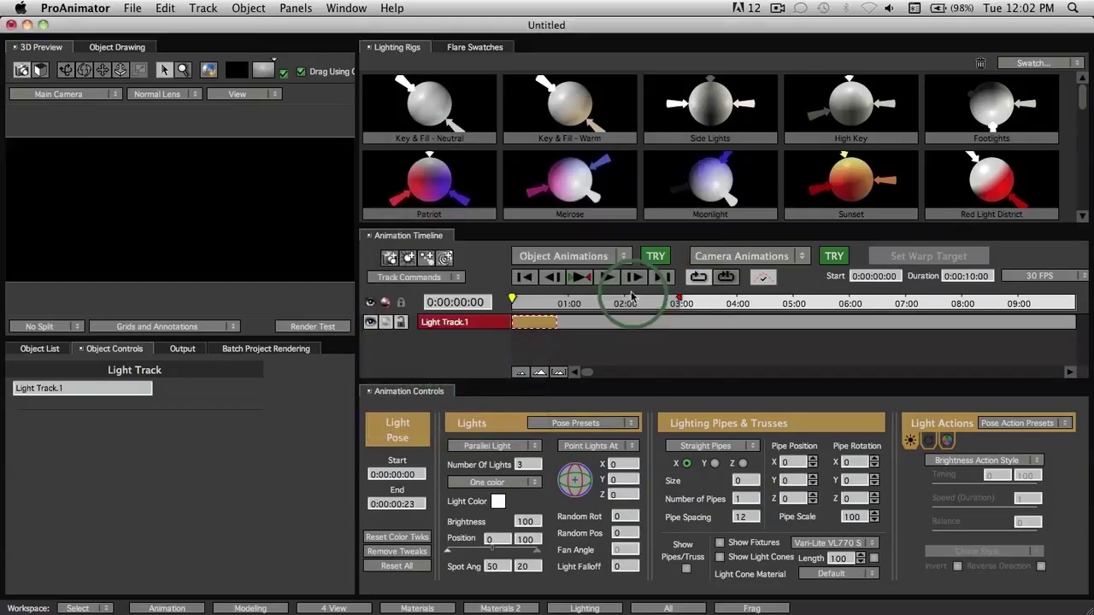
pyautogui.click(631, 296)
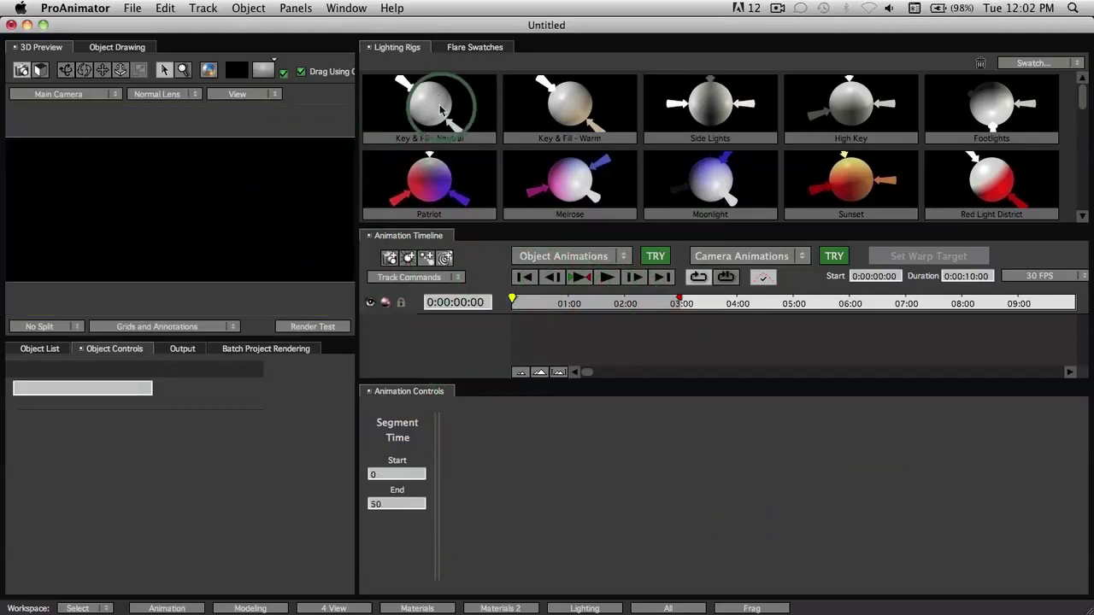
# Create a Ground 3D primitive in the empty scene
pyautogui.click(250, 8)
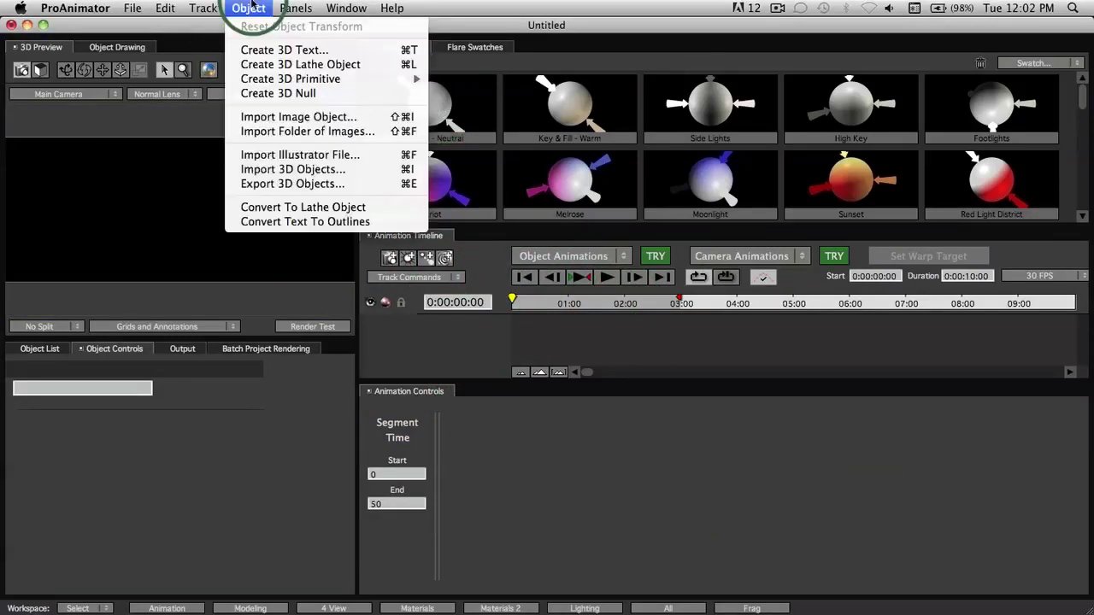
pyautogui.moveTo(282, 79)
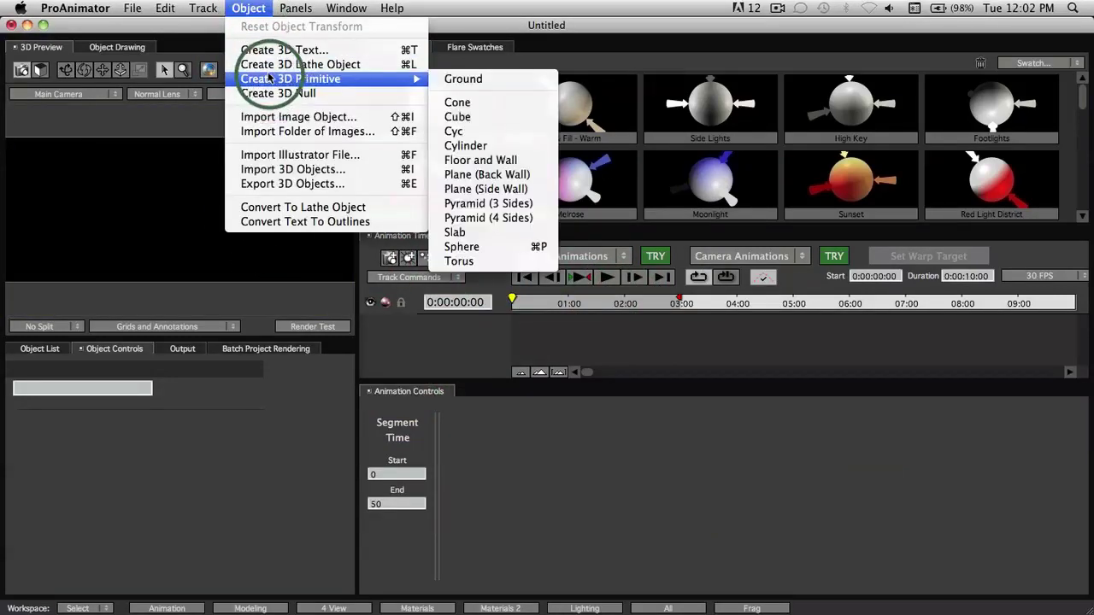
pyautogui.click(502, 74)
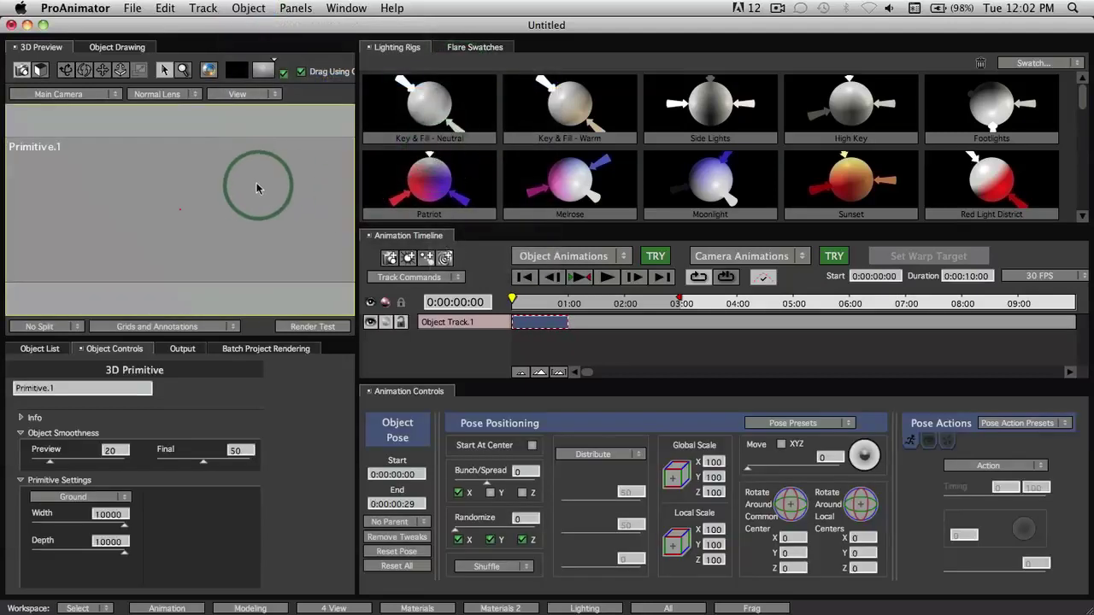
pyautogui.click(66, 73)
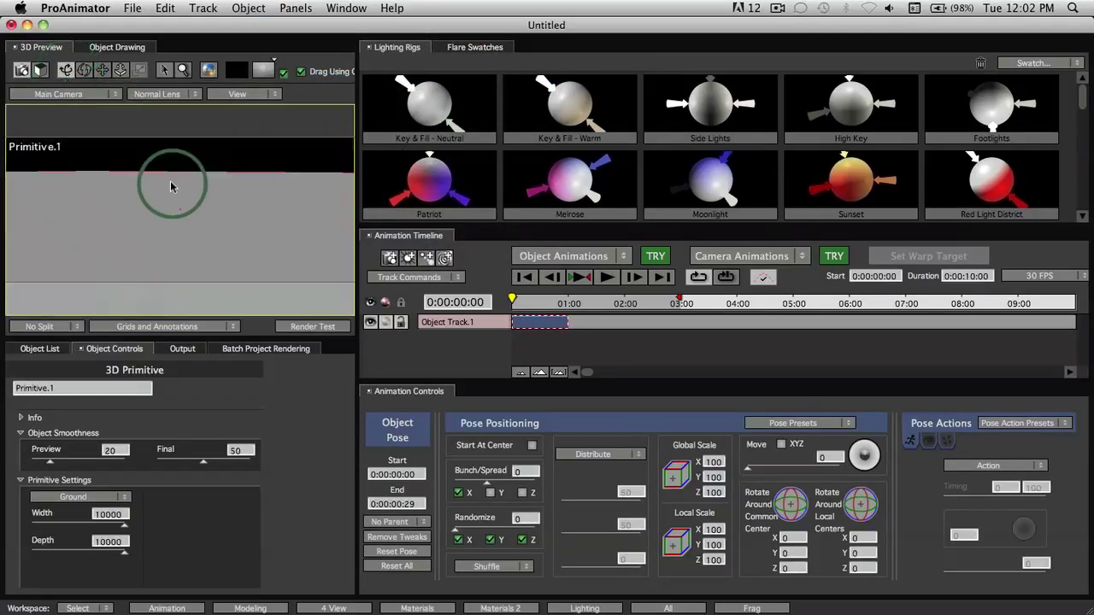
pyautogui.moveTo(155, 195); pyautogui.dragTo(142, 183)
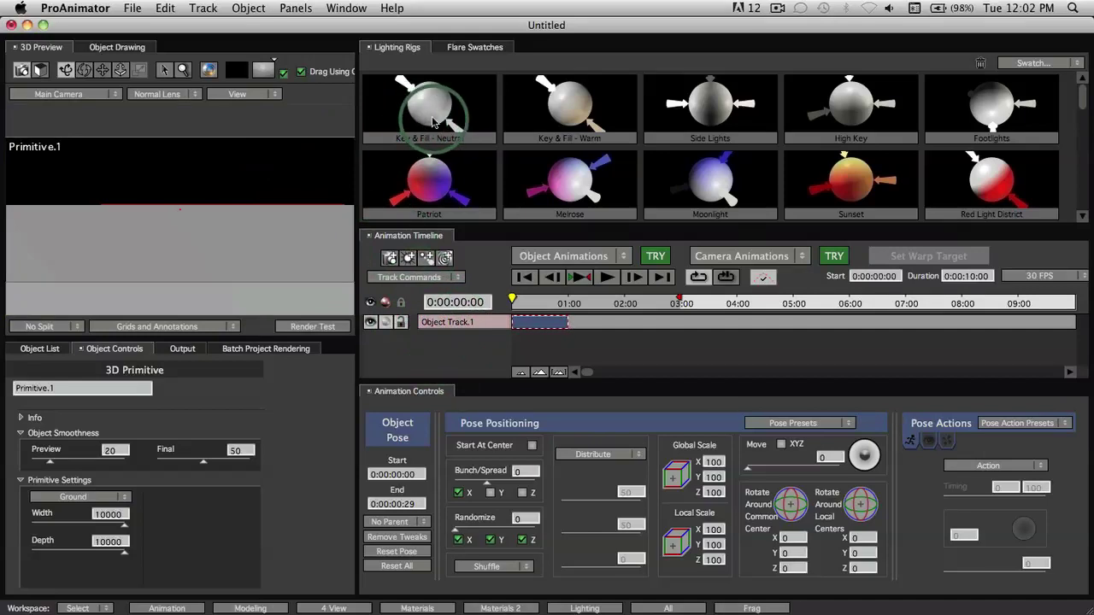
# Add a new light track to the animation timeline
pyautogui.click(414, 277)
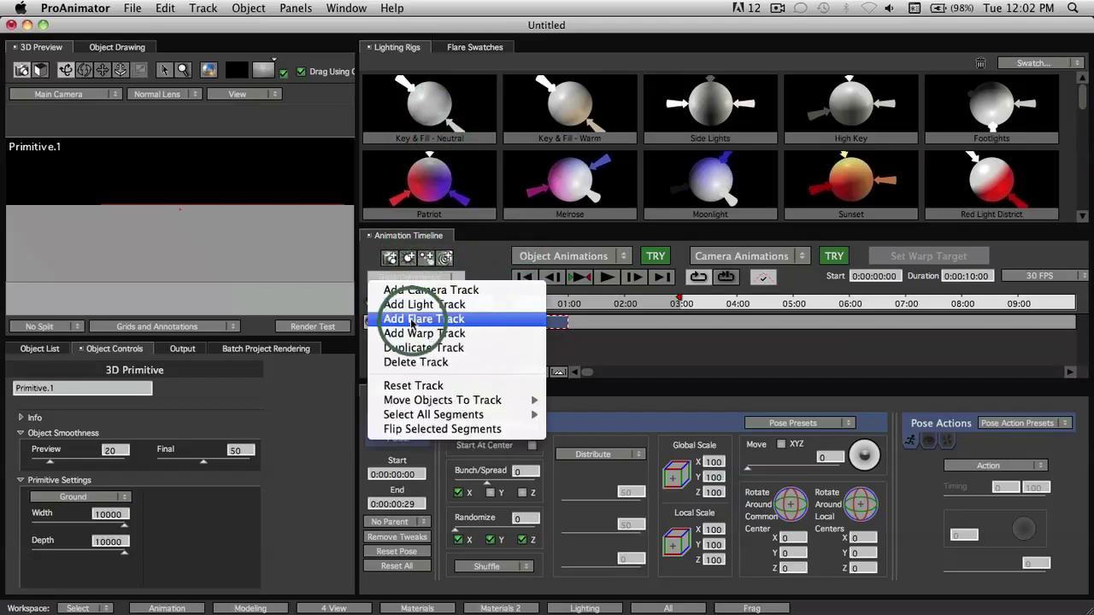
pyautogui.click(461, 305)
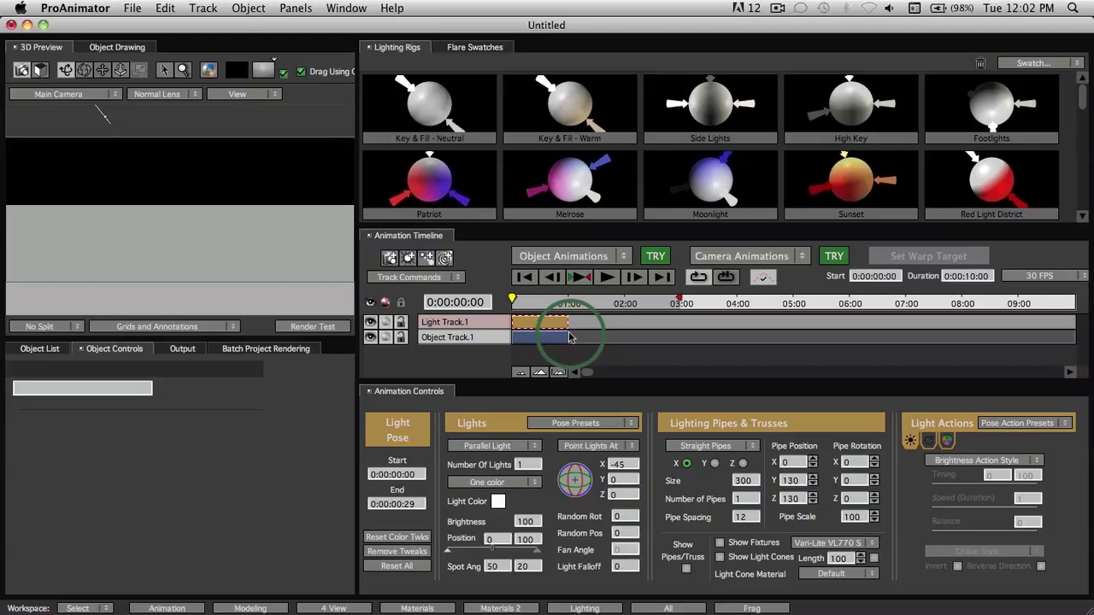
# Try out a second light pose at 0:00:02:12 on the light track and delete it again
pyautogui.click(648, 325)
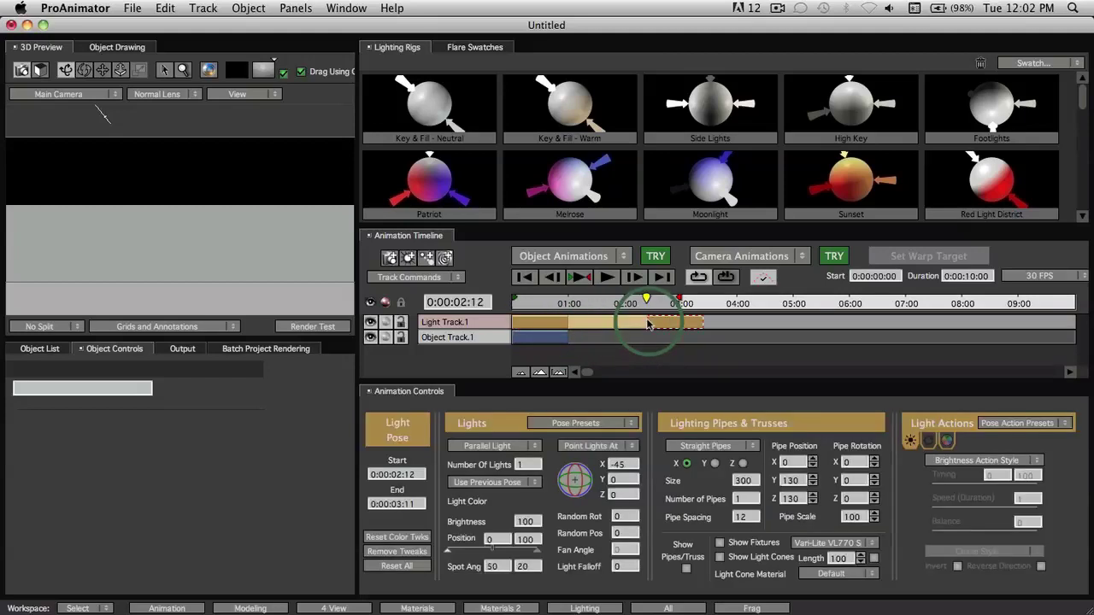
pyautogui.click(611, 326)
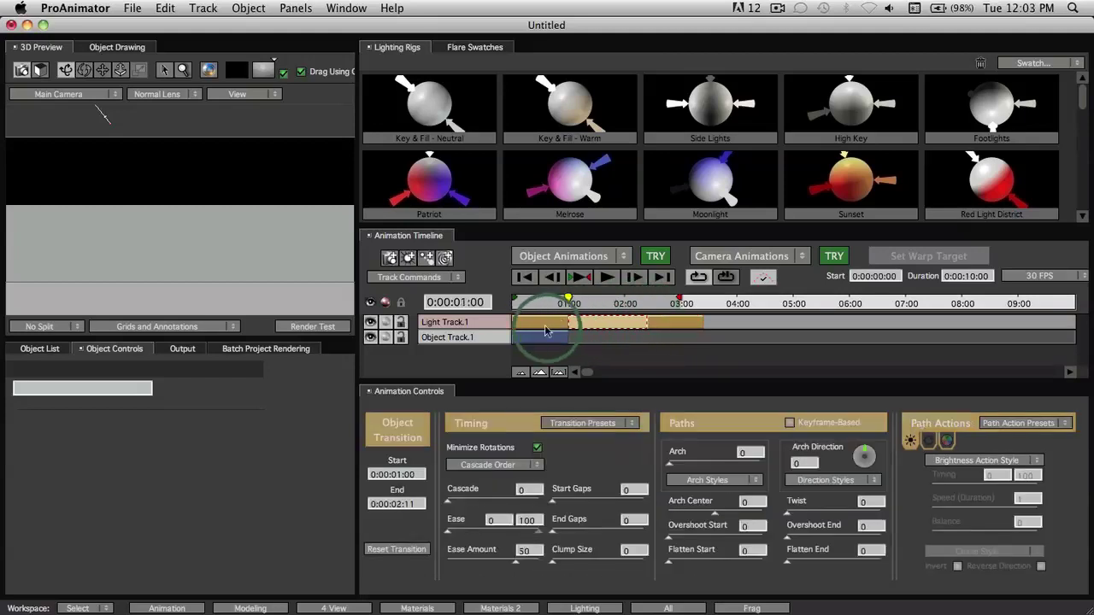
pyautogui.click(669, 326)
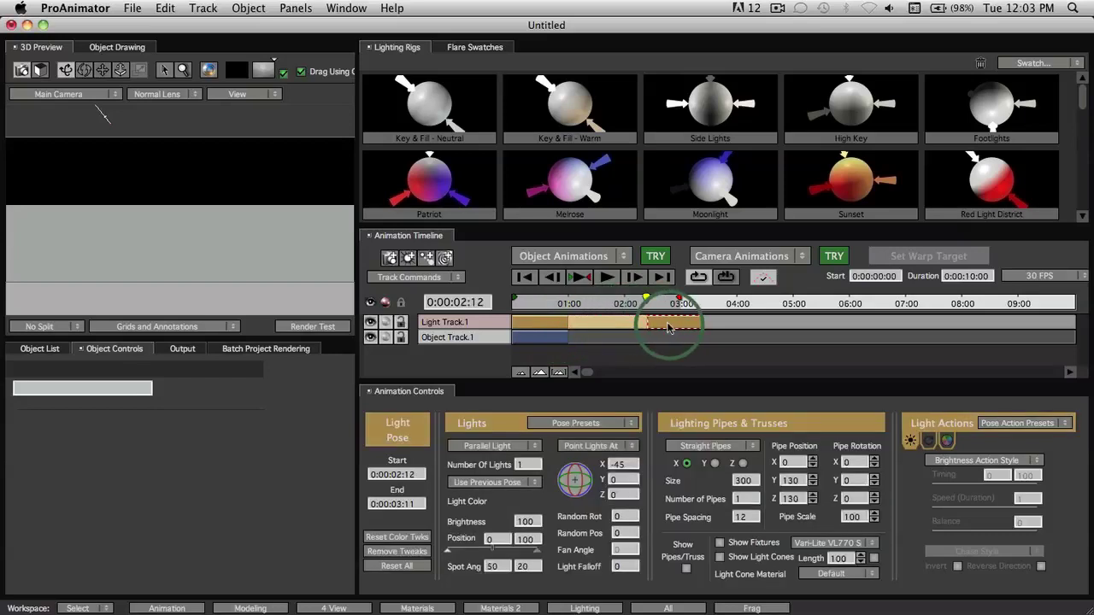
pyautogui.press('Delete')
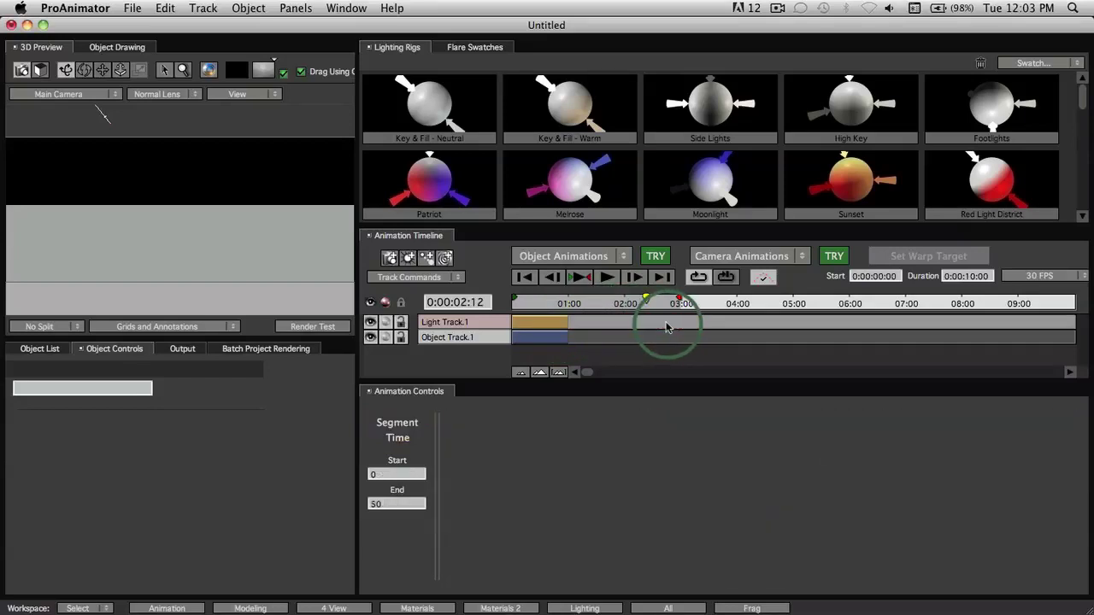
# Set the number of lights in the light track's first pose to 5
pyautogui.click(535, 325)
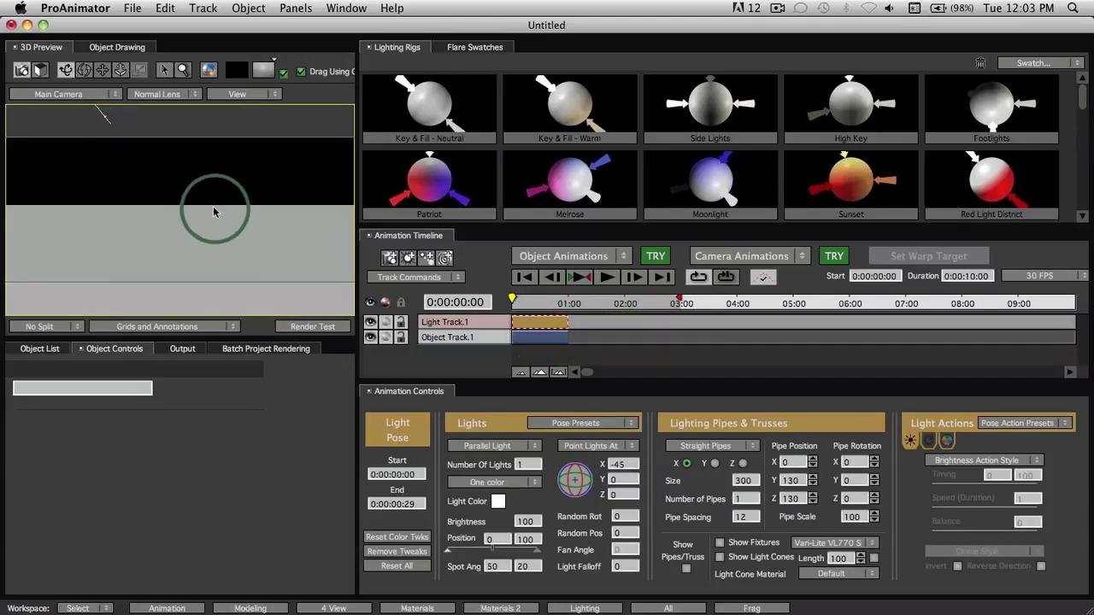
pyautogui.moveTo(215, 211); pyautogui.dragTo(133, 187)
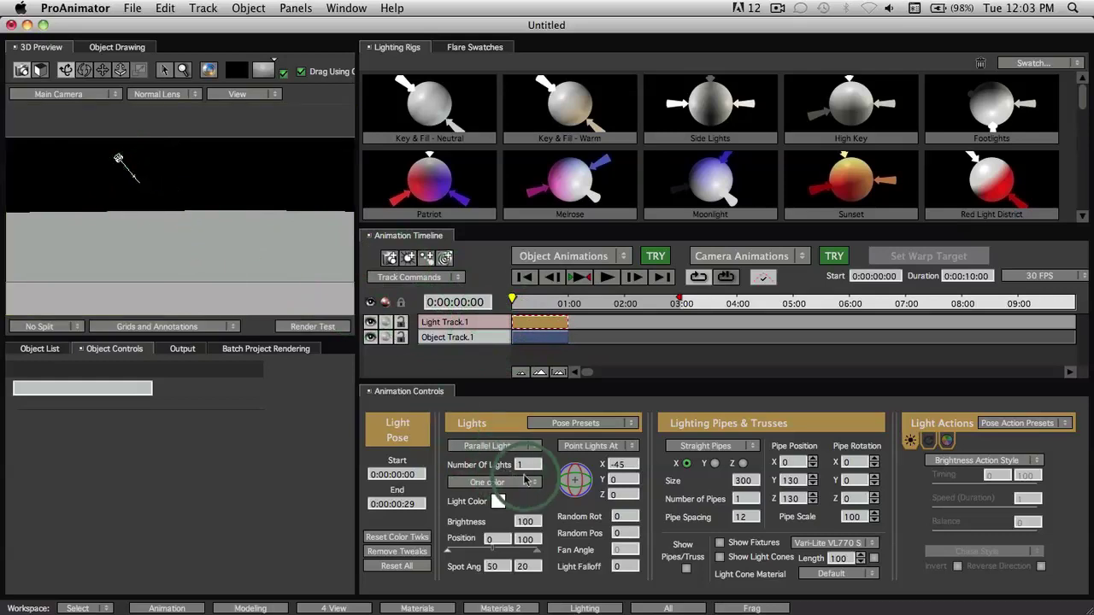
pyautogui.moveTo(526, 468); pyautogui.dragTo(551, 470)
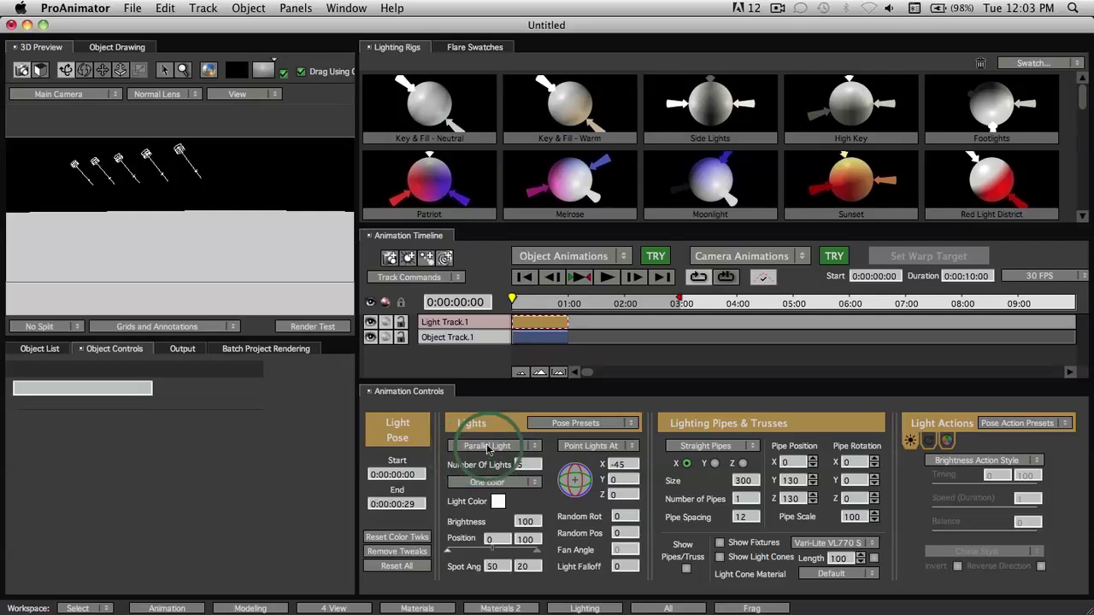
# Switch the five lights from parallel to point lights and finally to Spot Light
pyautogui.click(489, 445)
pyautogui.click(492, 474)
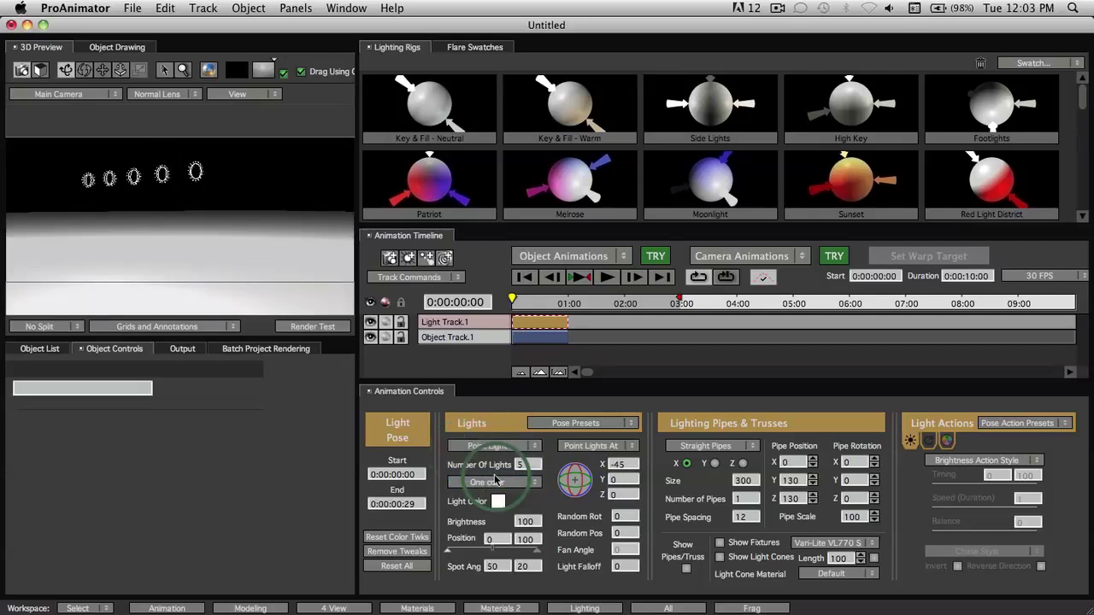
pyautogui.click(492, 446)
pyautogui.click(510, 492)
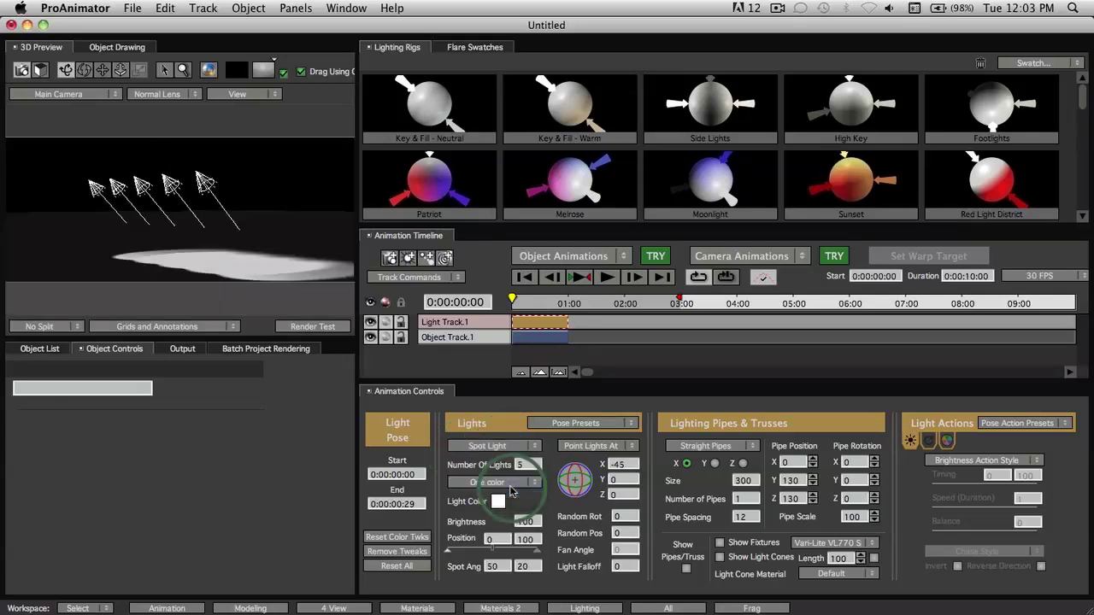
pyautogui.moveTo(228, 285); pyautogui.dragTo(224, 257)
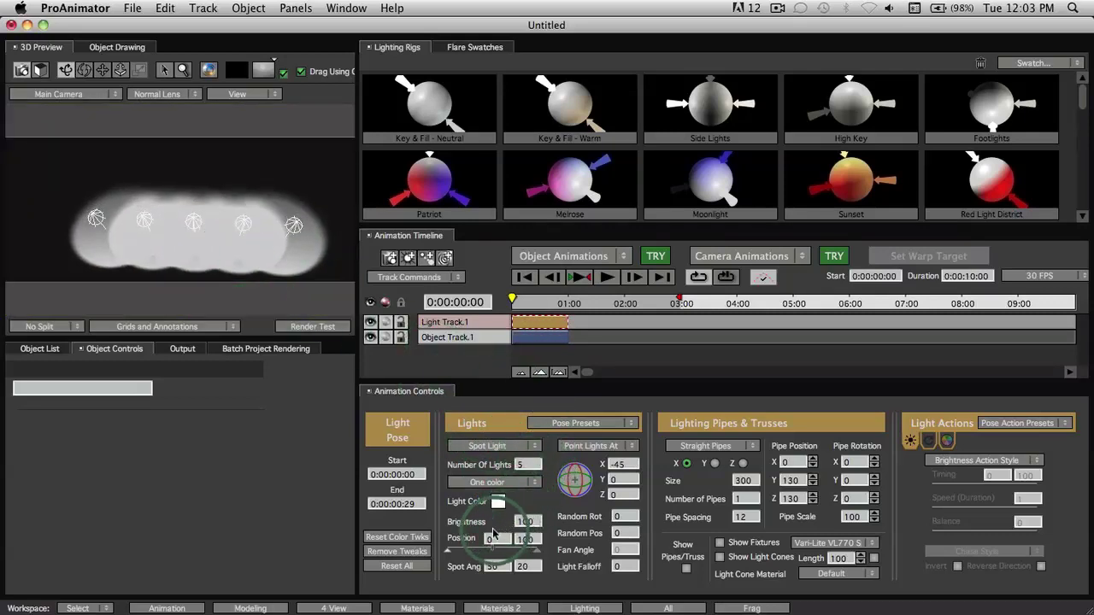
# Color the spot lights with Random Vivid and set their spot angle values to 35 and 31
pyautogui.click(501, 483)
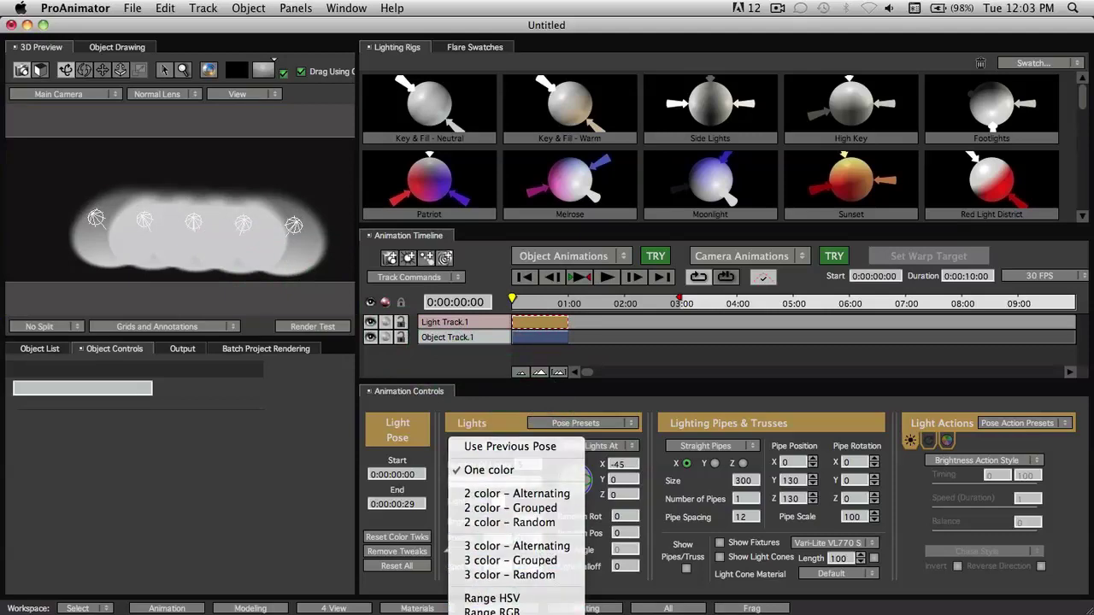
pyautogui.click(513, 614)
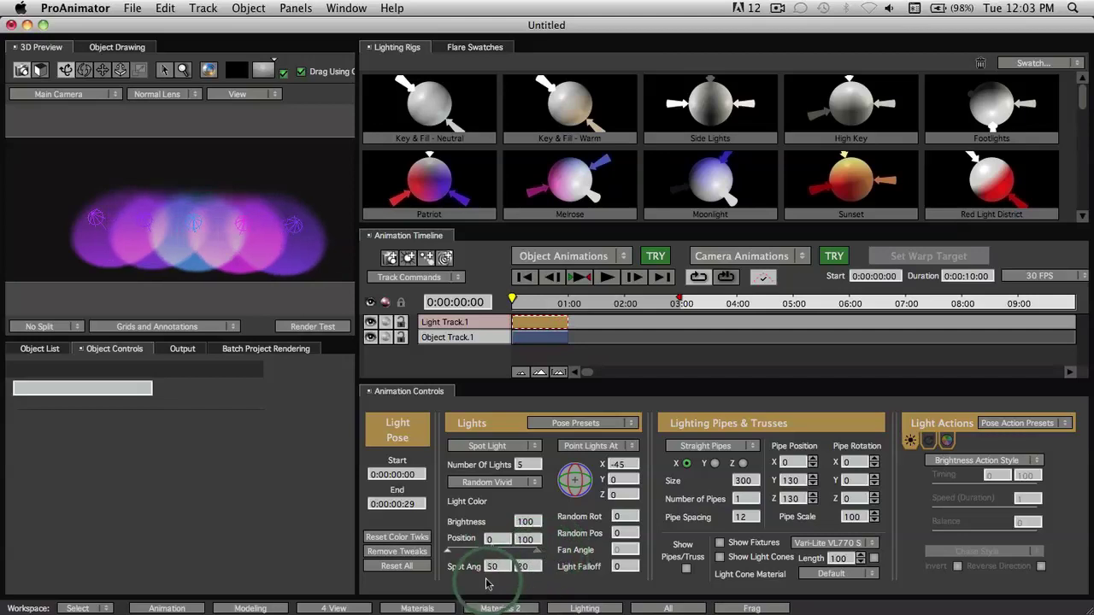
pyautogui.moveTo(494, 566); pyautogui.dragTo(548, 575)
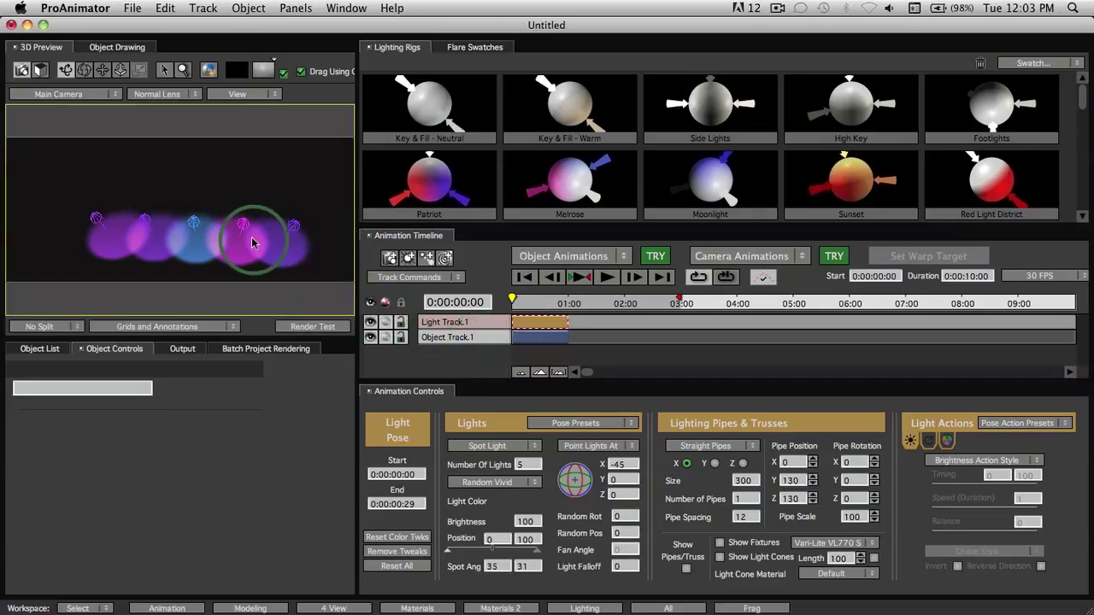
pyautogui.moveTo(244, 237); pyautogui.dragTo(220, 228)
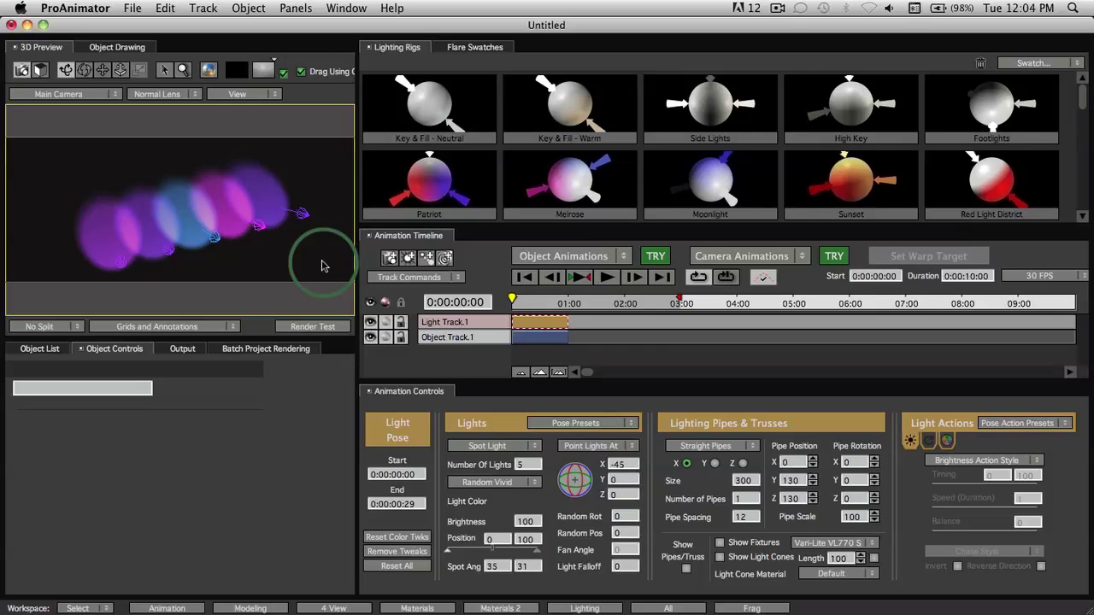
# Set the spot lights' random rotation to 4 and random position to 9
pyautogui.click(606, 448)
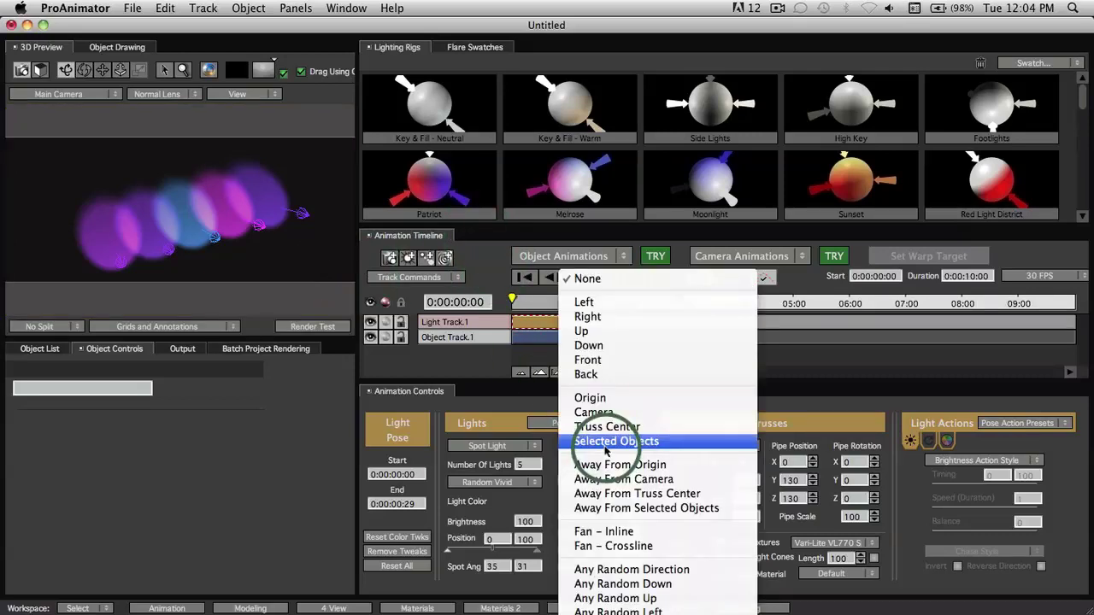
pyautogui.click(832, 366)
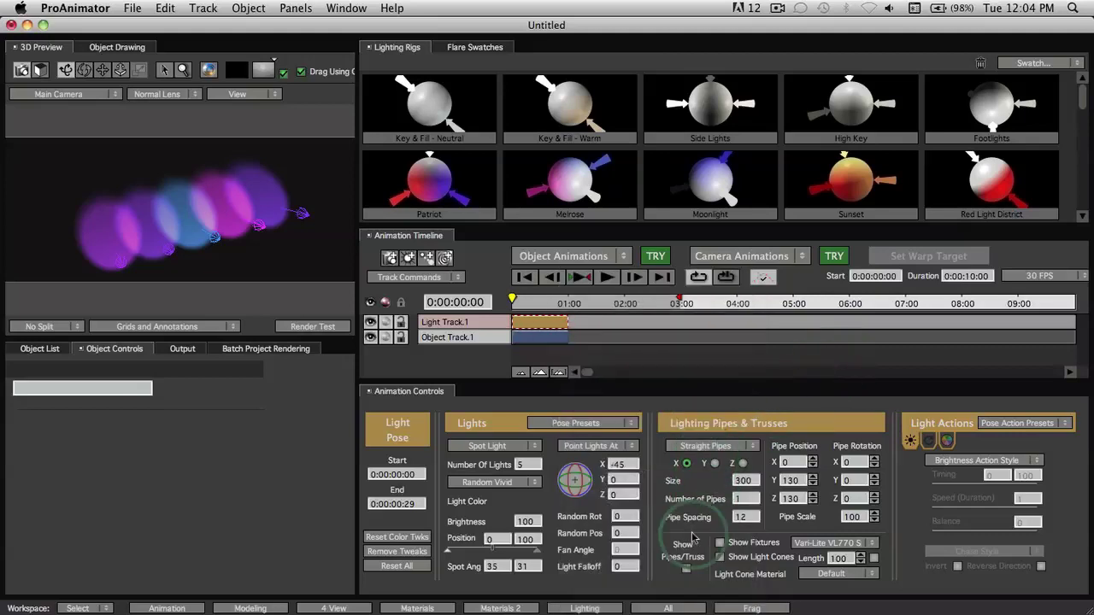
pyautogui.click(625, 518)
pyautogui.write('7')
pyautogui.click(626, 533)
pyautogui.write('9')
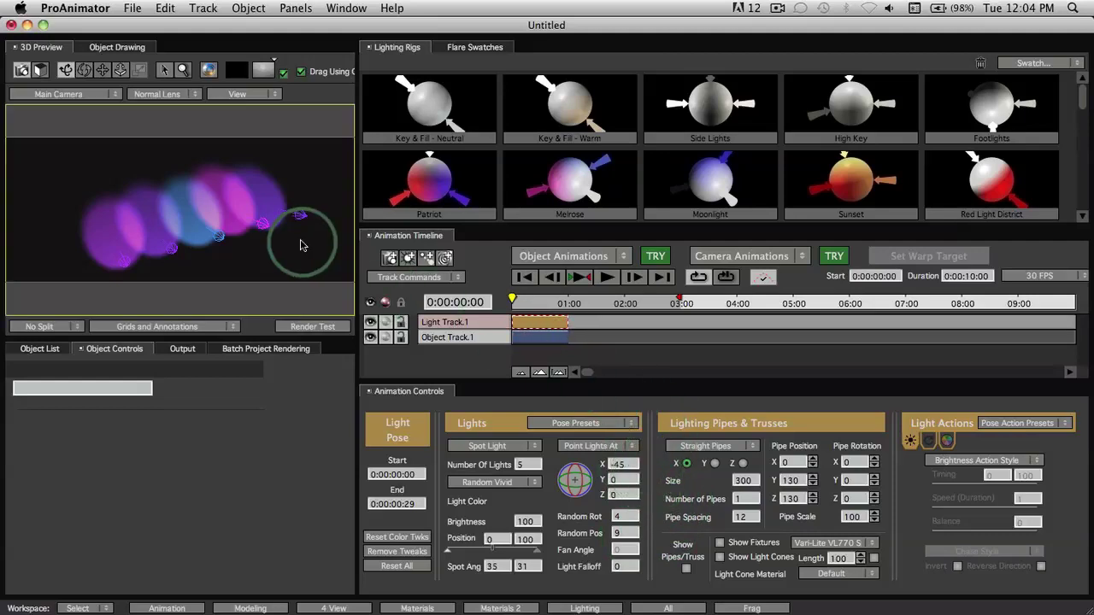
# Mount the spot lights on a Box Truss instead of straight pipes and make the truss visible in the scene
pyautogui.moveTo(282, 252); pyautogui.dragTo(284, 211)
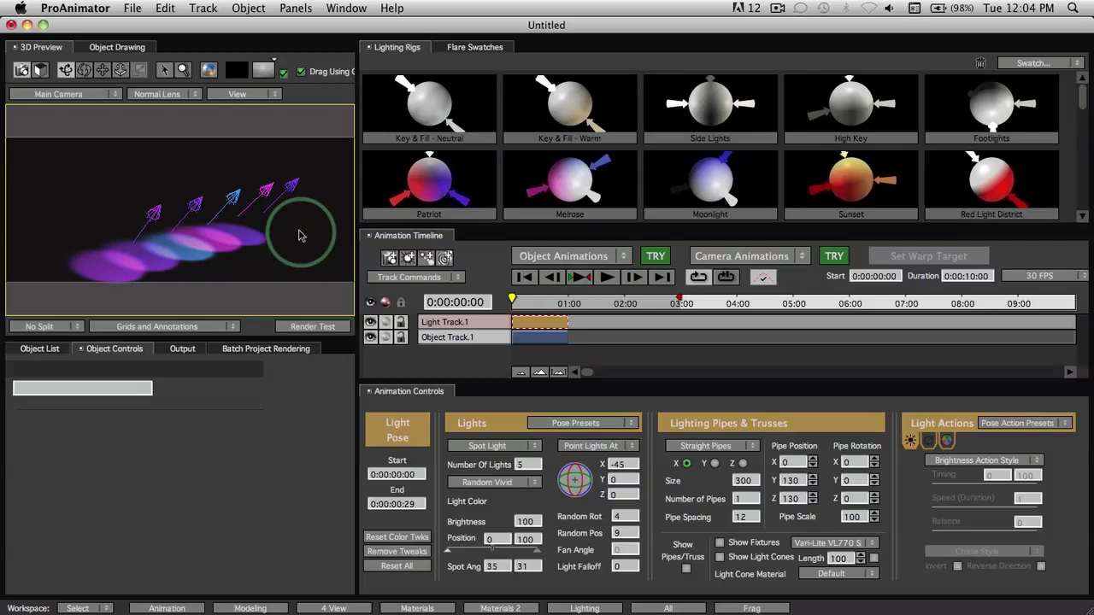
pyautogui.click(714, 446)
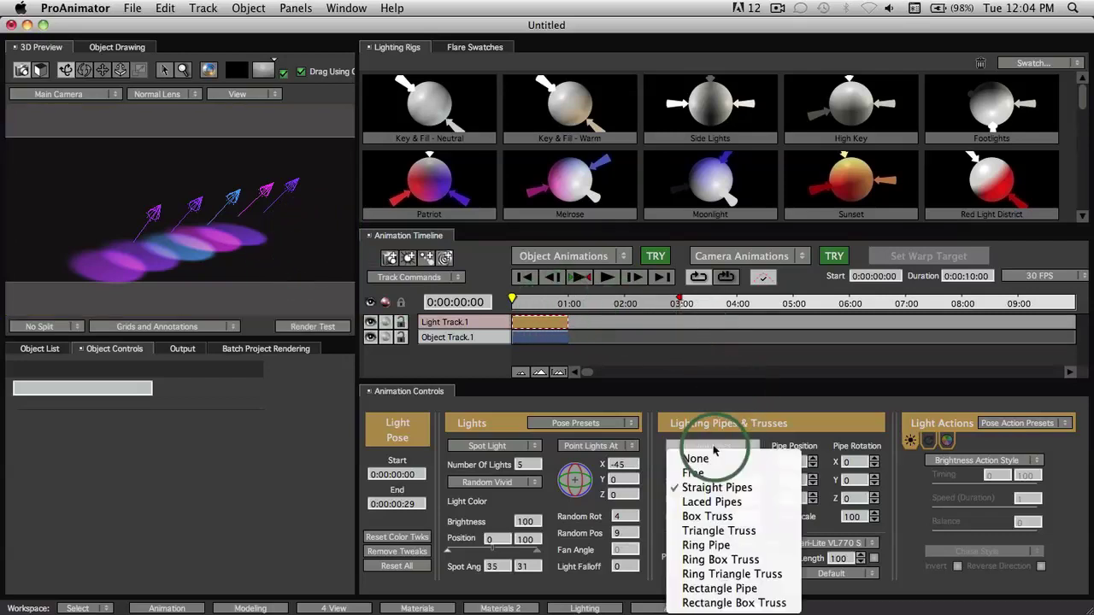
pyautogui.click(708, 516)
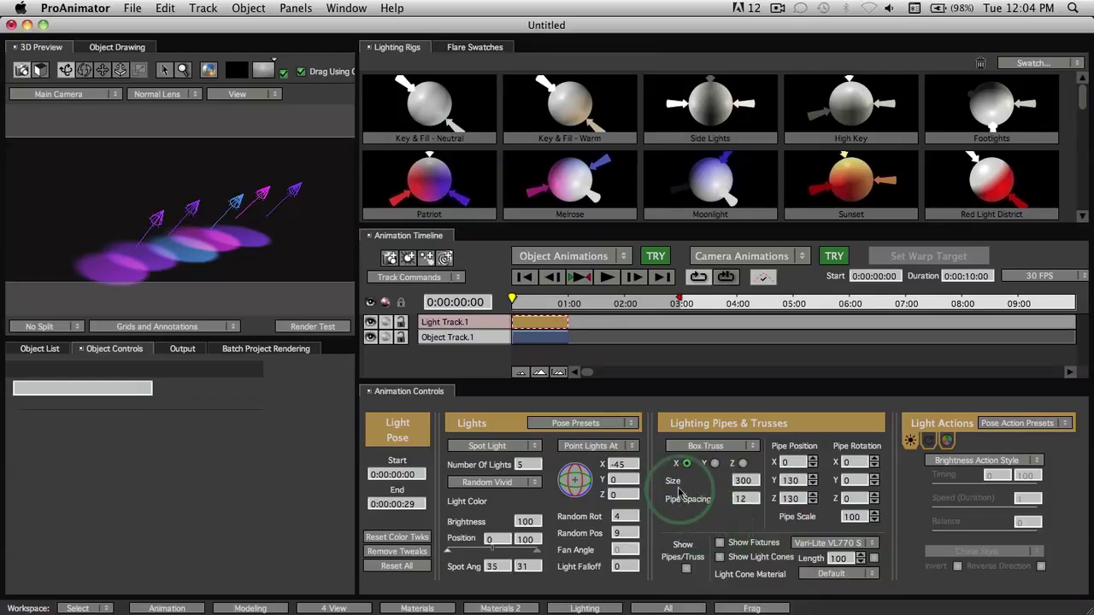
pyautogui.moveTo(281, 310); pyautogui.dragTo(163, 239)
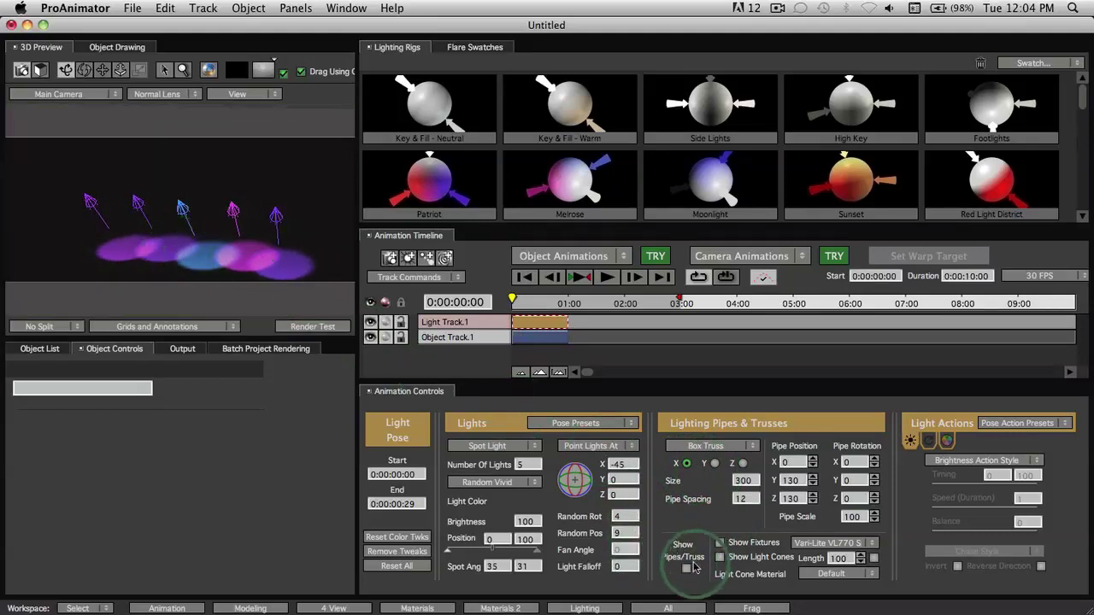
pyautogui.click(686, 571)
pyautogui.moveTo(213, 220); pyautogui.dragTo(169, 243)
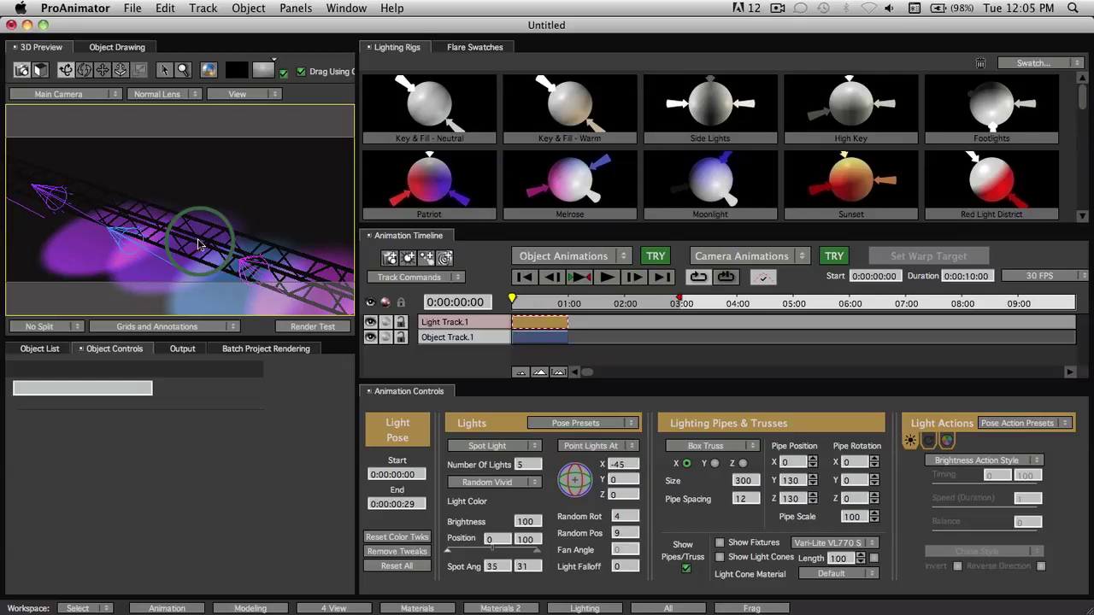
# Add a second light track to illuminate the truss and rotate its parallel light to an X angle of -91
pyautogui.moveTo(198, 245); pyautogui.dragTo(421, 267)
pyautogui.click(409, 259)
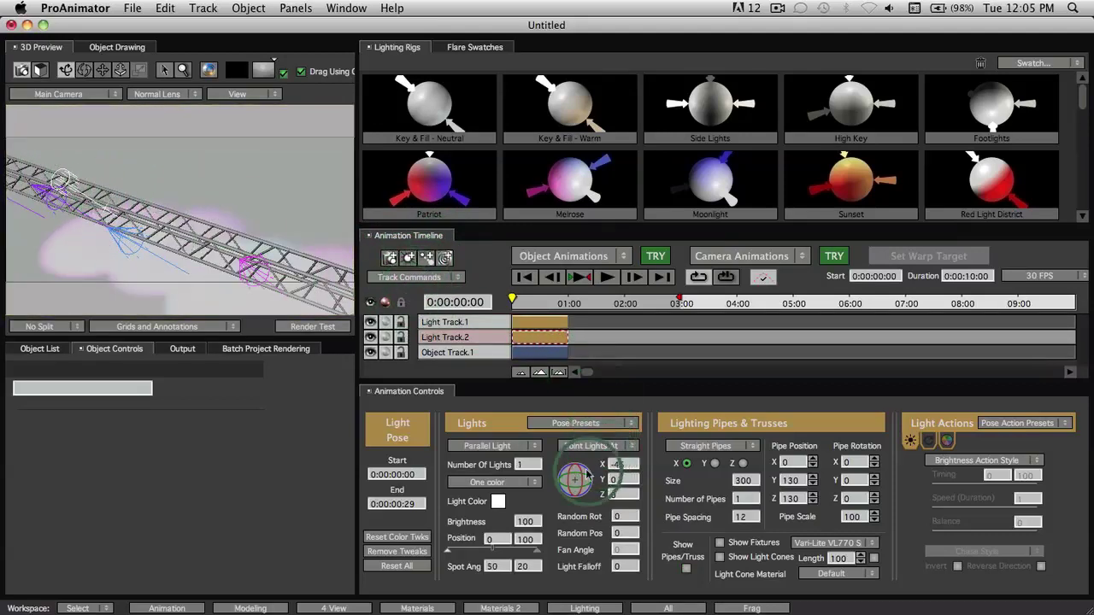
pyautogui.moveTo(584, 483); pyautogui.dragTo(580, 456)
pyautogui.click(196, 251)
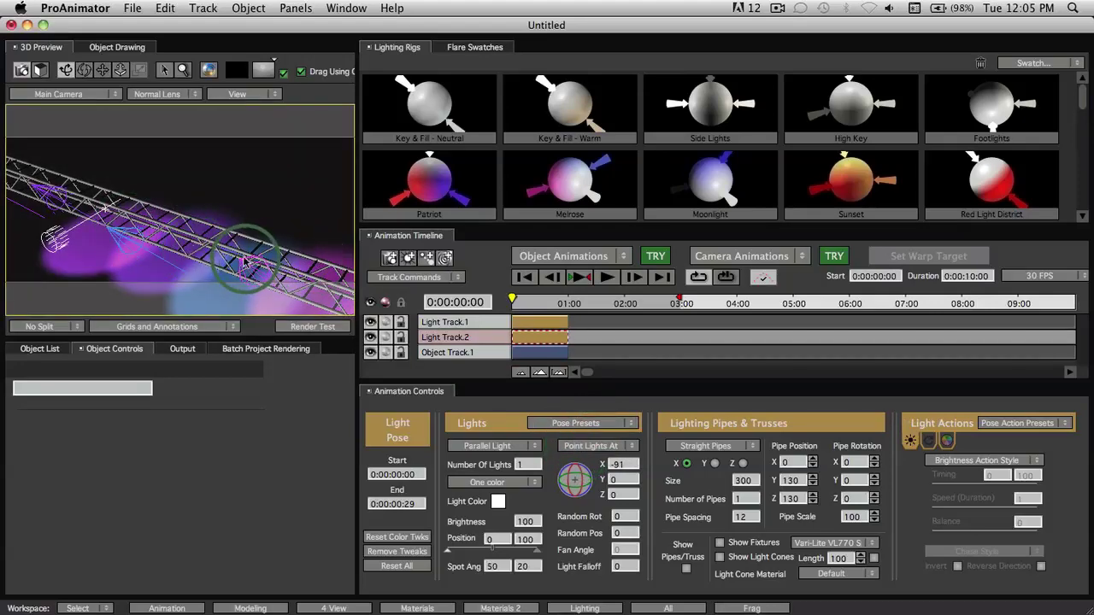
pyautogui.moveTo(218, 257); pyautogui.dragTo(573, 401)
# Change the straight pipe size of the second light track to 362
pyautogui.click(732, 481)
pyautogui.click(874, 481)
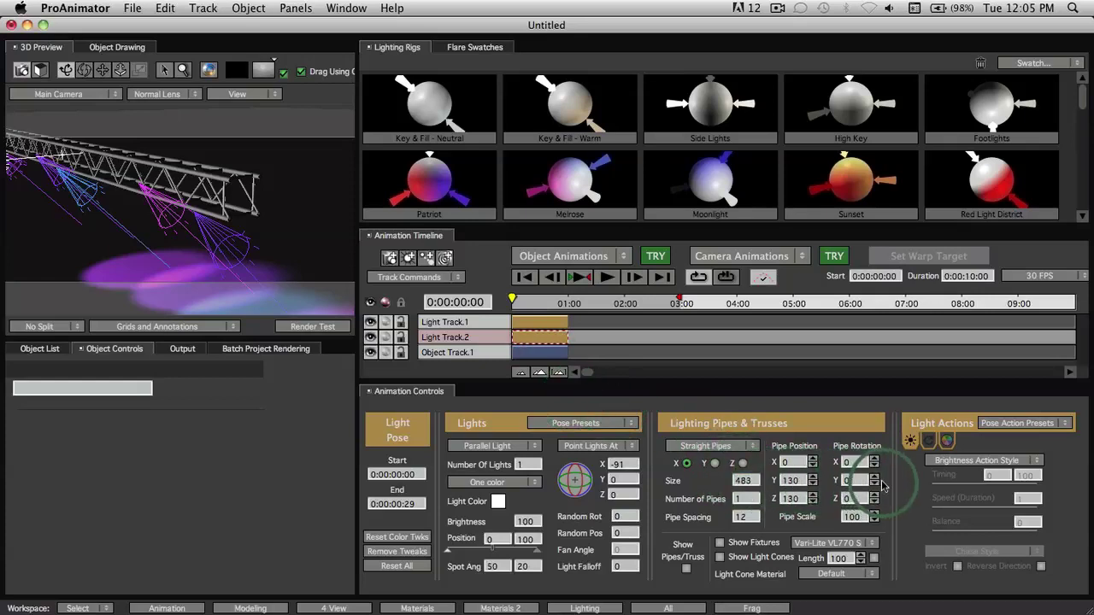
pyautogui.click(795, 487)
pyautogui.moveTo(747, 482); pyautogui.dragTo(732, 481)
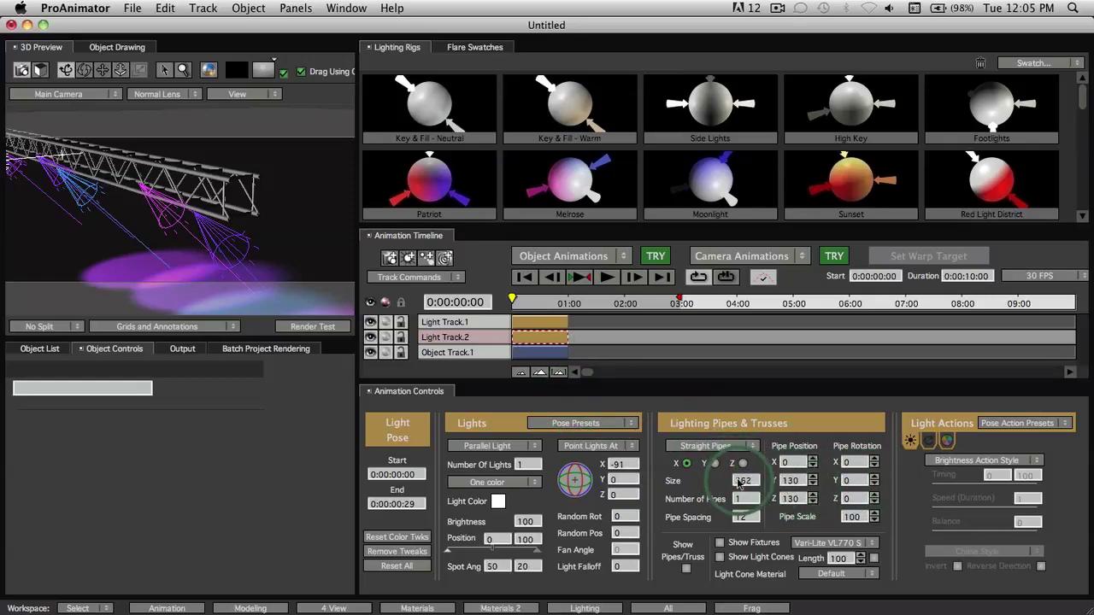
# Lengthen the first light track's box truss to size 333 and increase its number of lights to 8
pyautogui.click(502, 376)
pyautogui.click(557, 324)
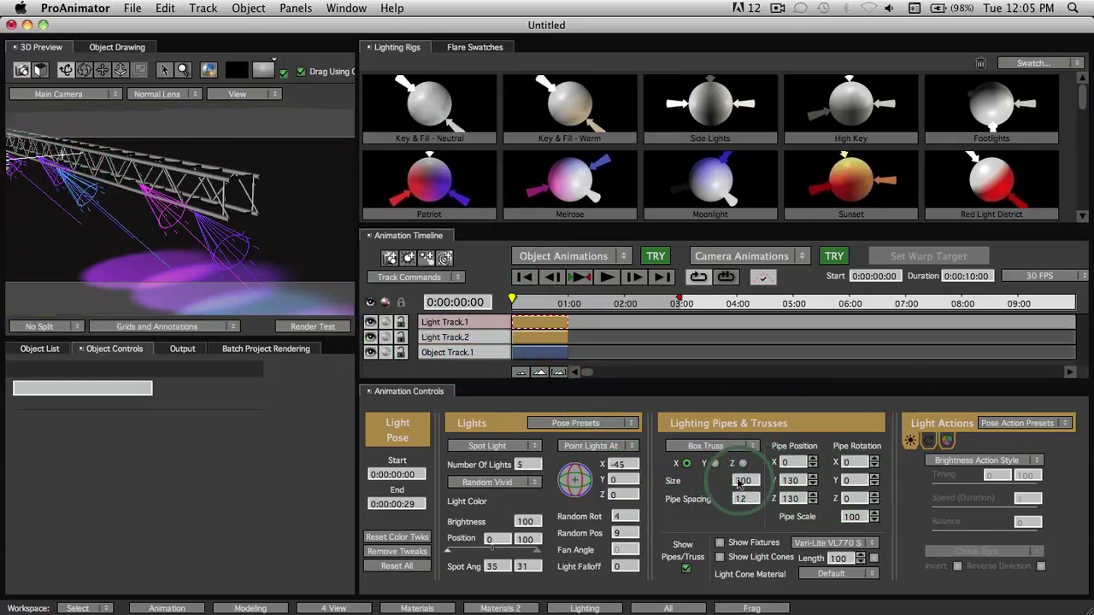
pyautogui.moveTo(742, 481)
pyautogui.mouseDown()
pyautogui.moveTo(848, 470)
pyautogui.moveTo(737, 473)
pyautogui.moveTo(754, 469)
pyautogui.mouseUp()
pyautogui.moveTo(528, 463); pyautogui.dragTo(556, 462)
# Reduce the first spot angle value of the spot lights to 26 and look through the available pipe and truss styles
pyautogui.click(498, 564)
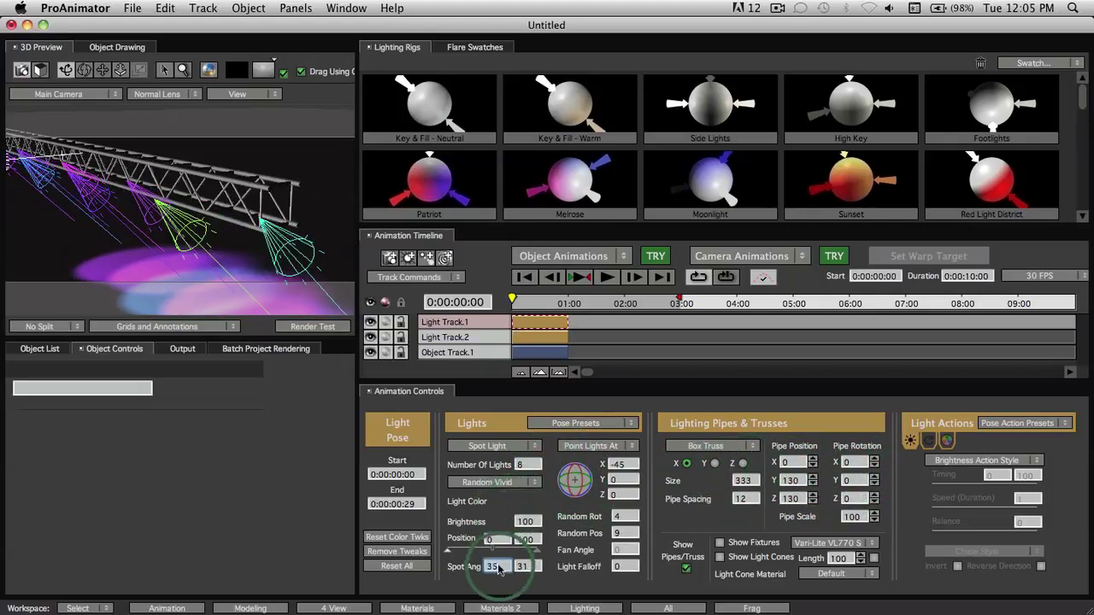
pyautogui.moveTo(497, 570); pyautogui.dragTo(488, 565)
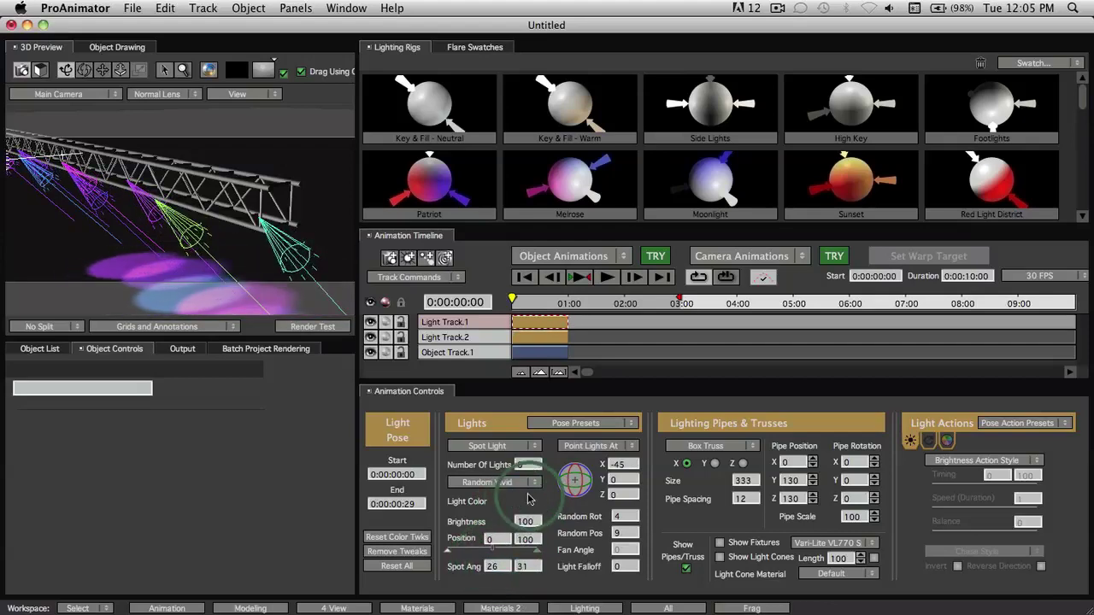
pyautogui.click(737, 448)
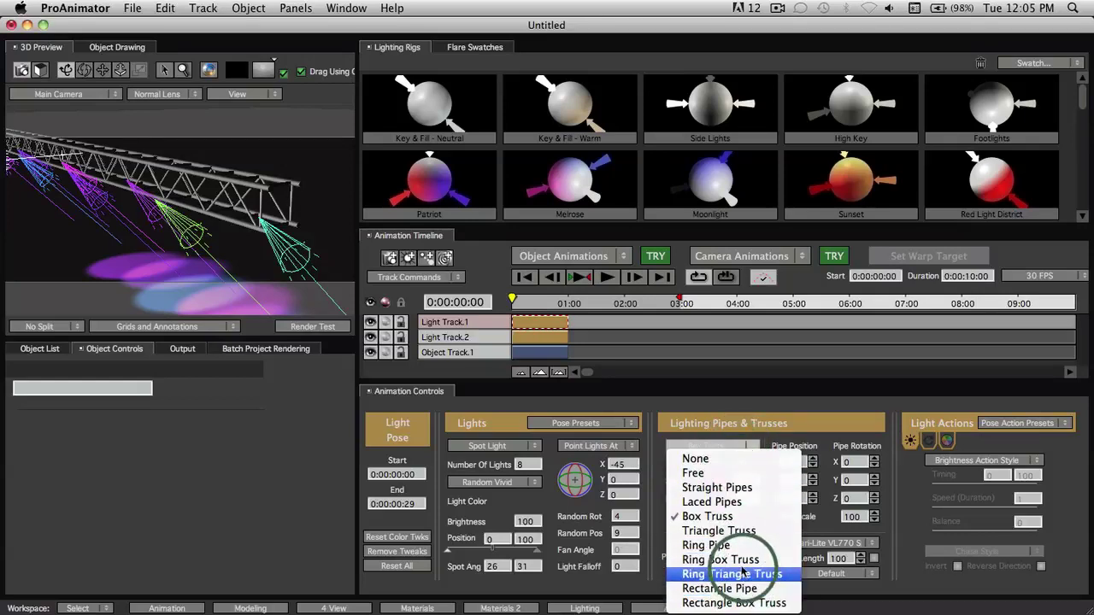
pyautogui.click(703, 354)
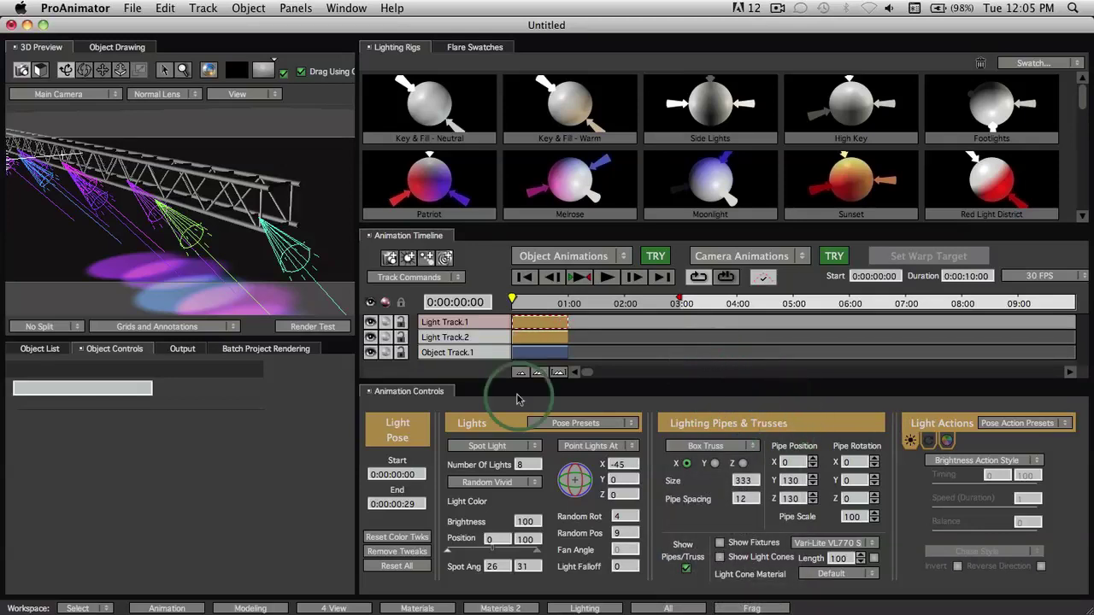
# Show the light fixtures hanging from the first light track's box truss
pyautogui.moveTo(233, 221)
pyautogui.mouseDown()
pyautogui.moveTo(202, 220)
pyautogui.moveTo(226, 224)
pyautogui.mouseUp()
pyautogui.click(760, 554)
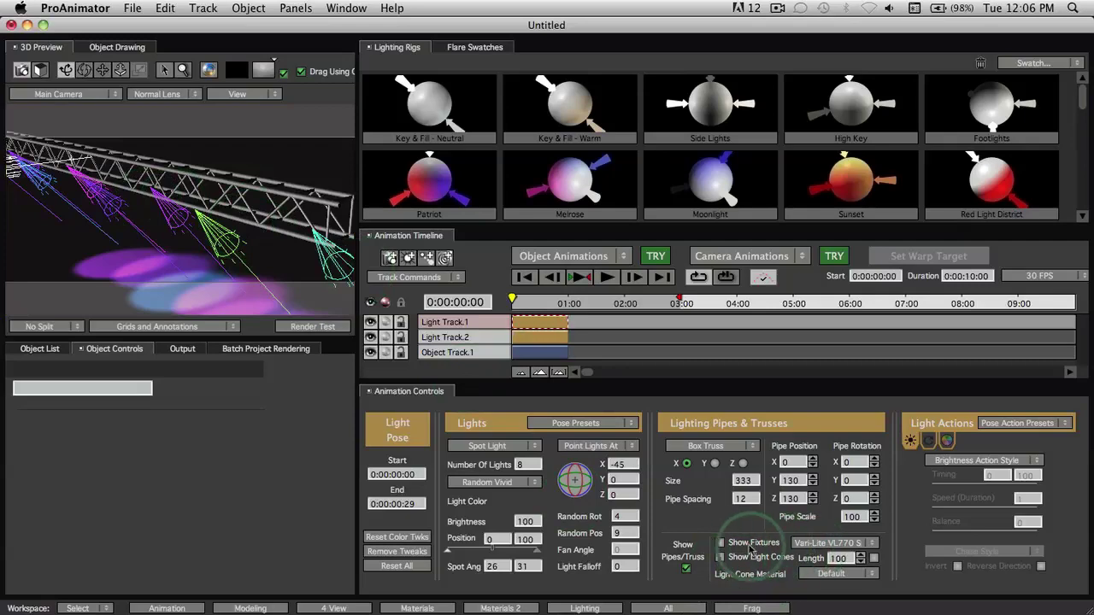
pyautogui.click(723, 544)
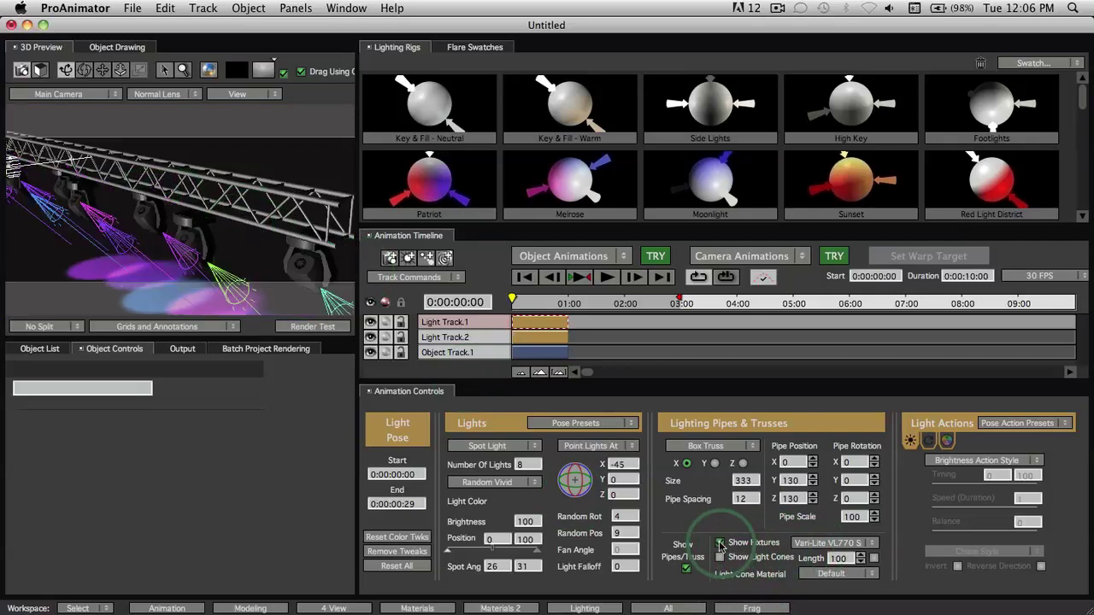
# Re-aim the second light track's parallel light to an X angle of -69
pyautogui.click(271, 285)
pyautogui.moveTo(272, 285); pyautogui.dragTo(150, 209)
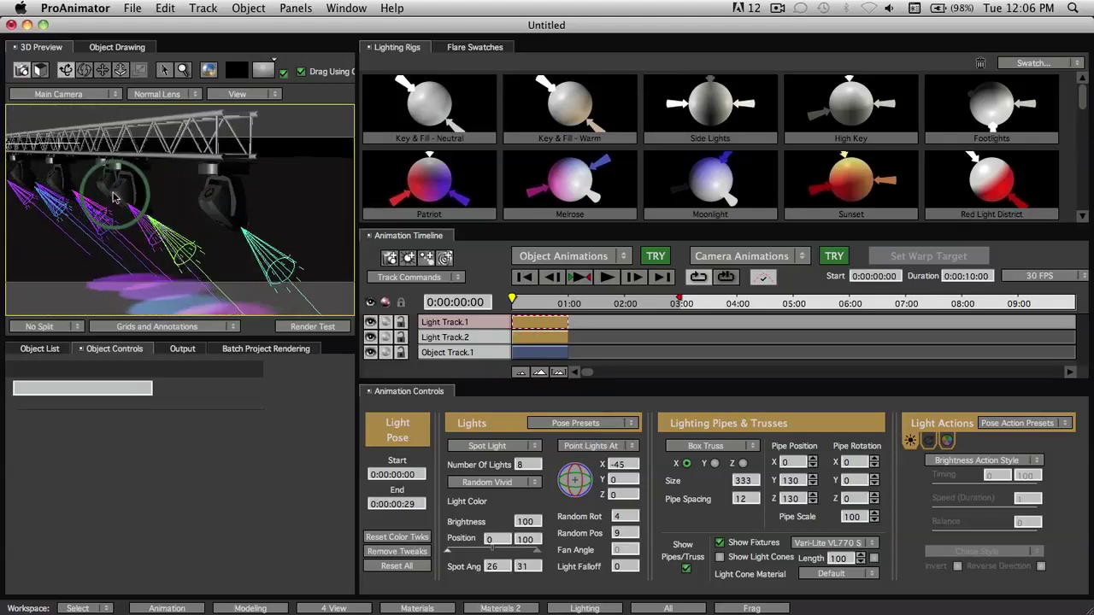
pyautogui.click(540, 342)
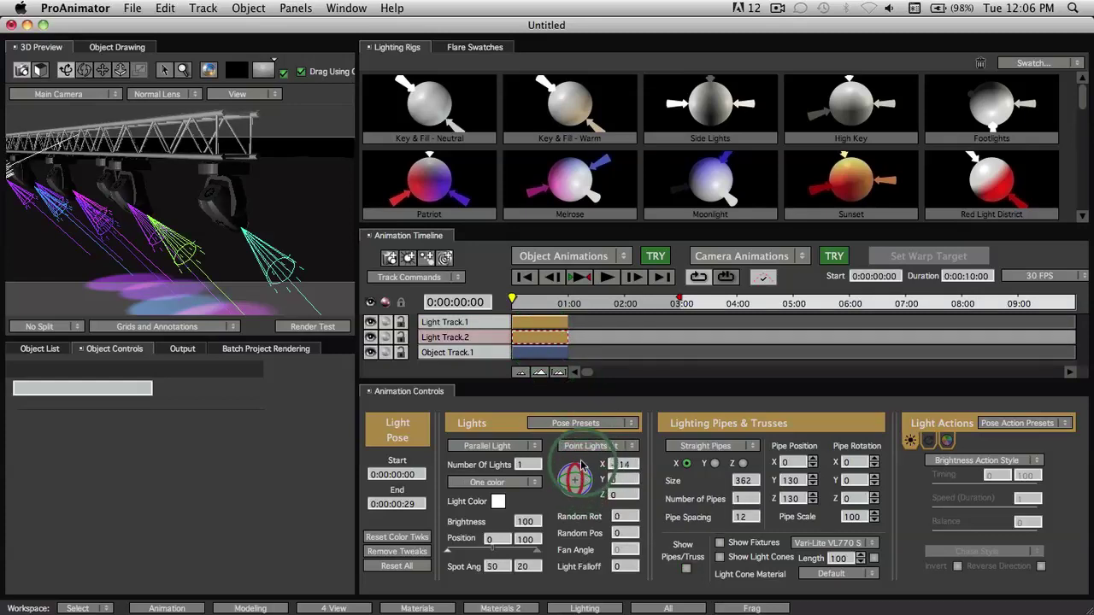
pyautogui.moveTo(581, 466); pyautogui.dragTo(581, 494)
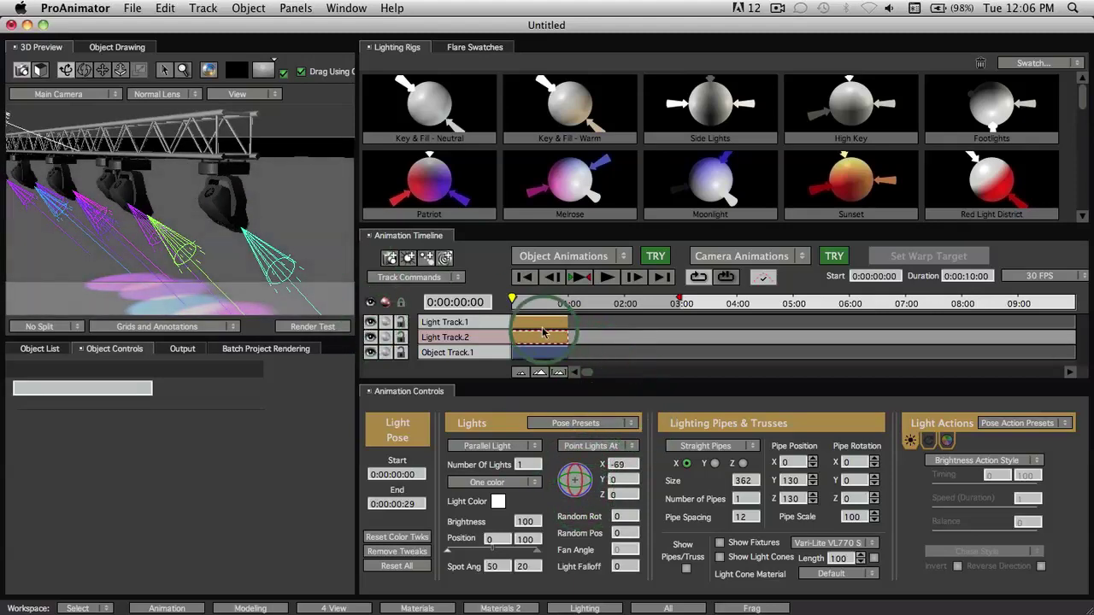
# Rotate the first light track's spot lights to an aim of X -57 and Y -60
pyautogui.click(542, 327)
pyautogui.moveTo(259, 237); pyautogui.dragTo(287, 187)
pyautogui.click(460, 346)
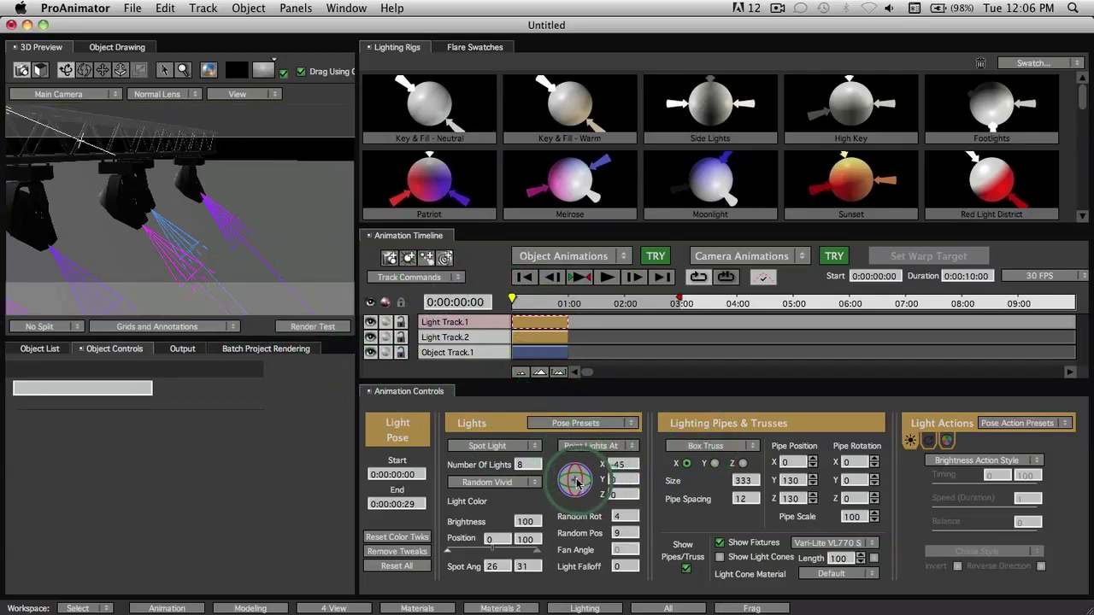
pyautogui.moveTo(573, 484); pyautogui.dragTo(552, 472)
pyautogui.moveTo(294, 247); pyautogui.dragTo(333, 281)
pyautogui.moveTo(576, 481)
pyautogui.mouseDown()
pyautogui.moveTo(518, 484)
pyautogui.moveTo(572, 479)
pyautogui.mouseUp()
# Look through the Point Lights At options and change the fixture model to Altman 360Q
pyautogui.click(599, 446)
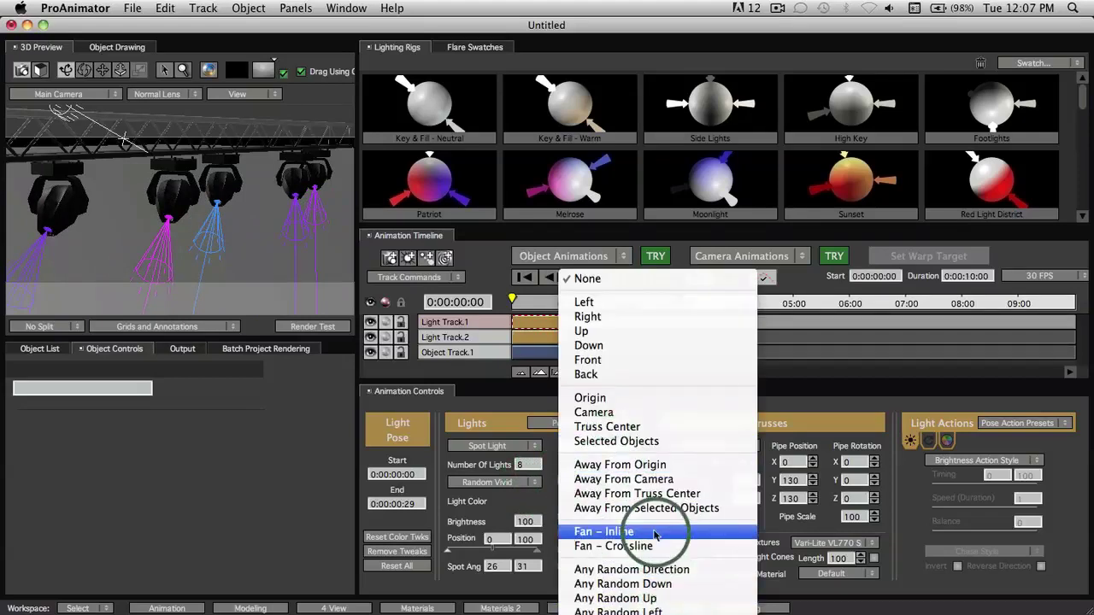
pyautogui.click(598, 441)
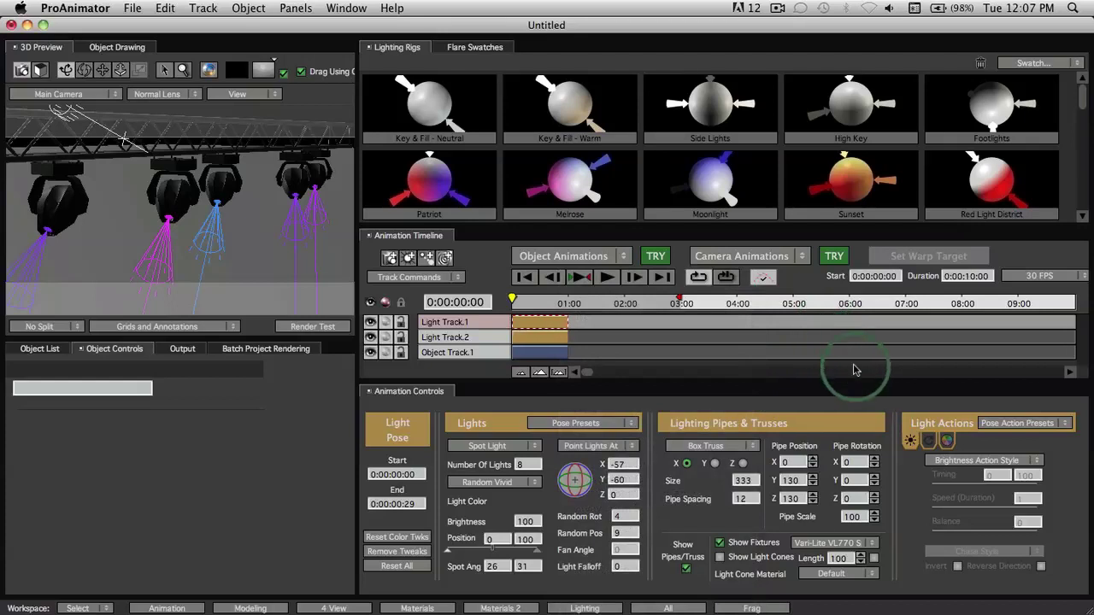
pyautogui.click(828, 544)
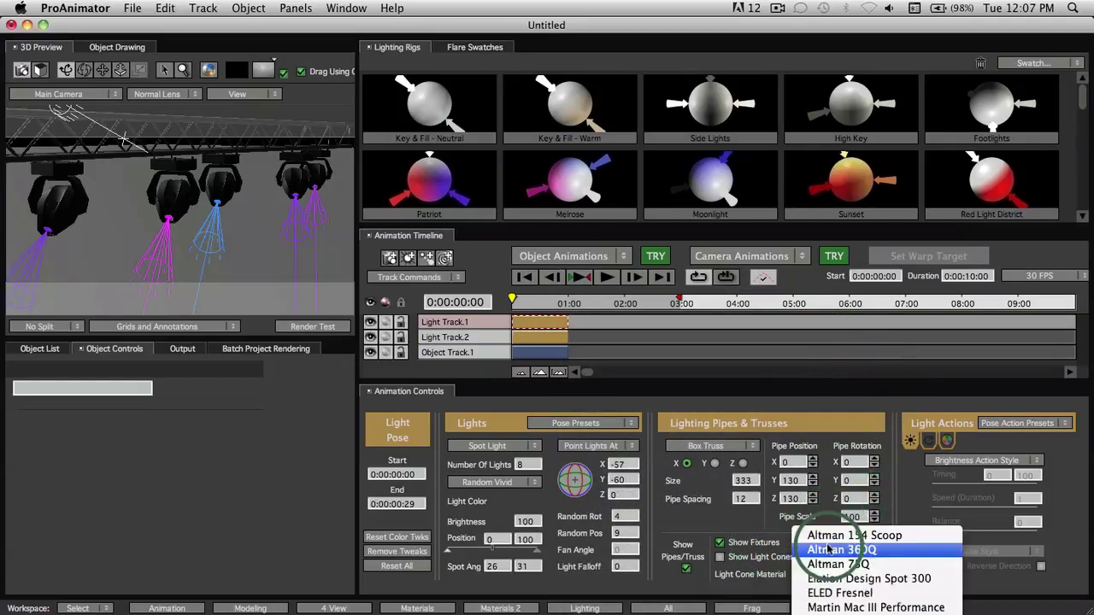
pyautogui.click(828, 550)
pyautogui.click(165, 273)
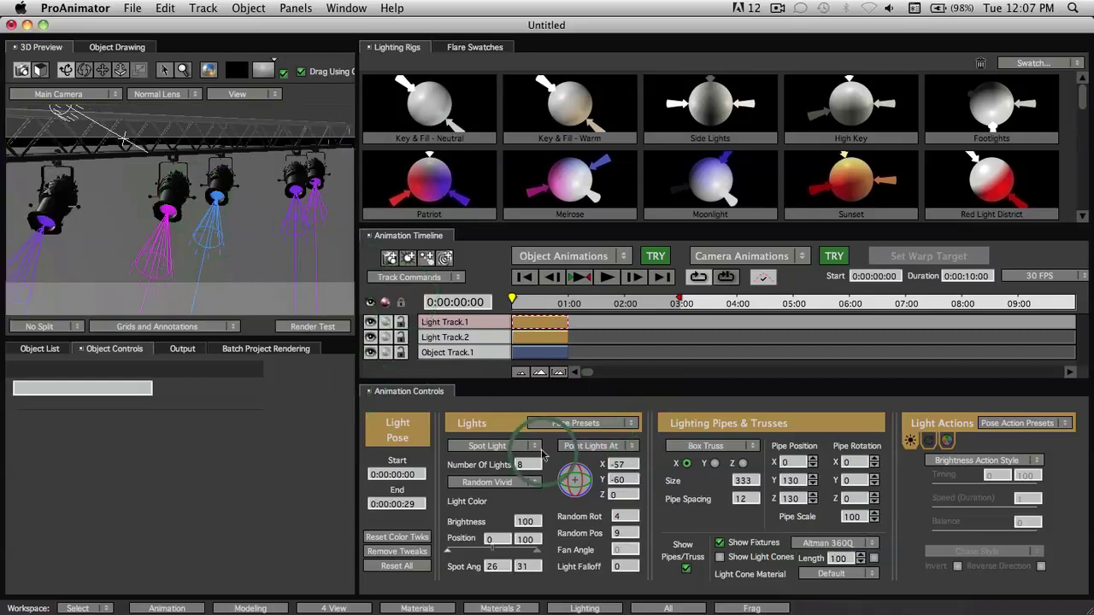
# Re-aim the spot lights to X -58 and Y -3 and show their light cones
pyautogui.moveTo(577, 485); pyautogui.dragTo(622, 484)
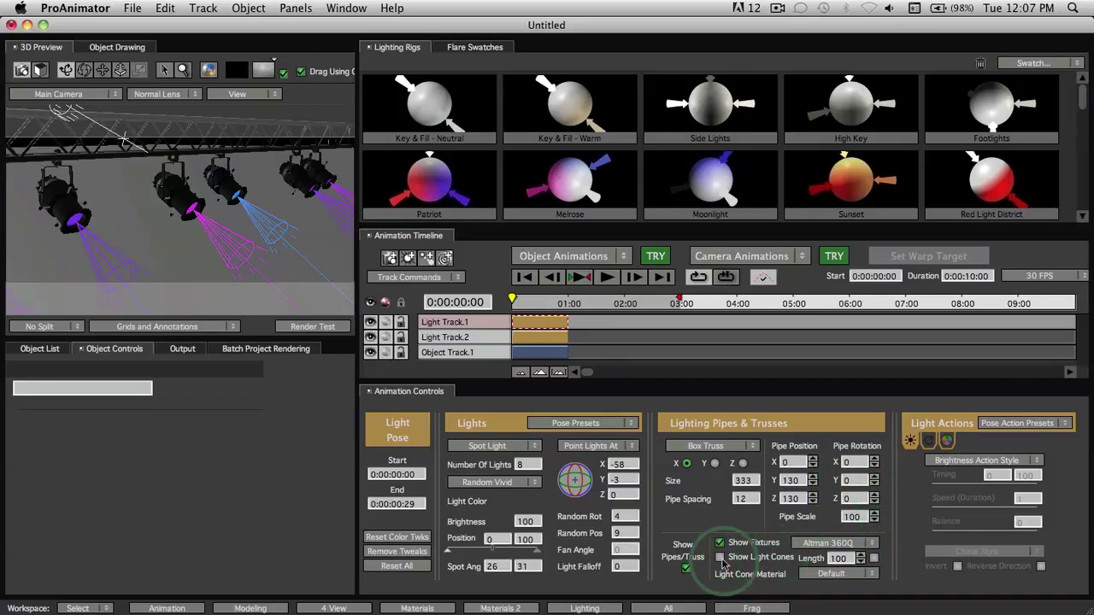
pyautogui.click(720, 558)
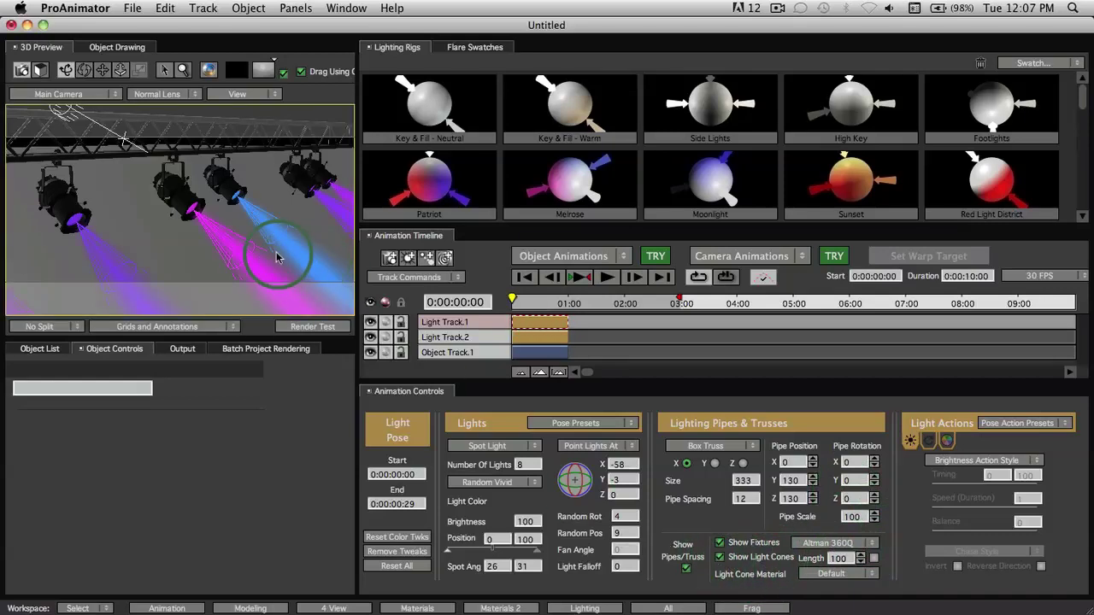
pyautogui.moveTo(275, 250); pyautogui.dragTo(202, 226)
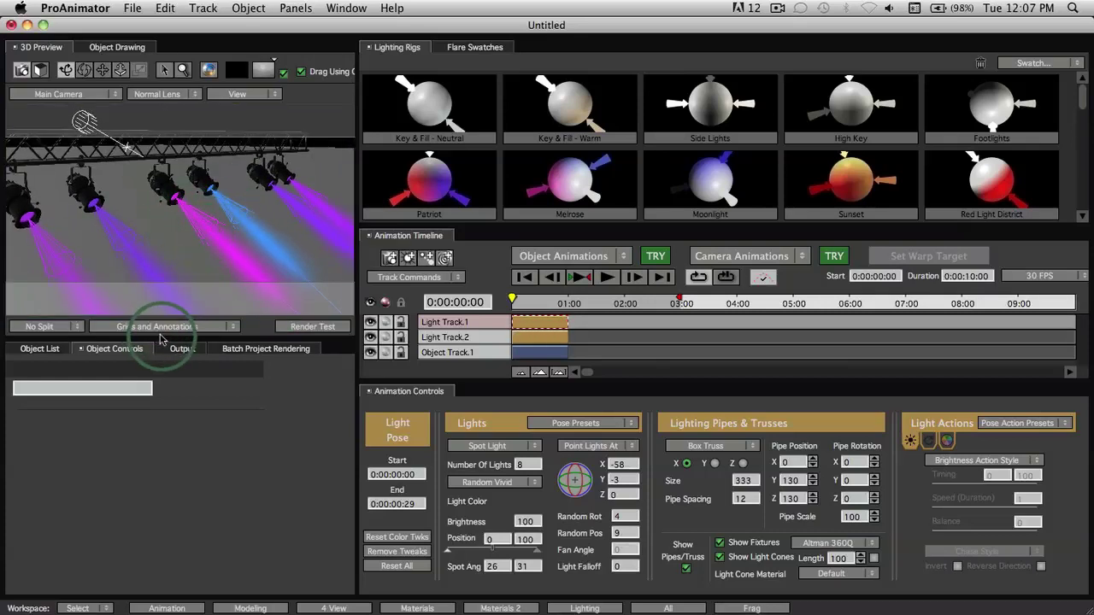
# Hide the wireframe light annotations in the 3D preview so only the truss, fixtures and beams are drawn
pyautogui.click(154, 326)
pyautogui.click(159, 377)
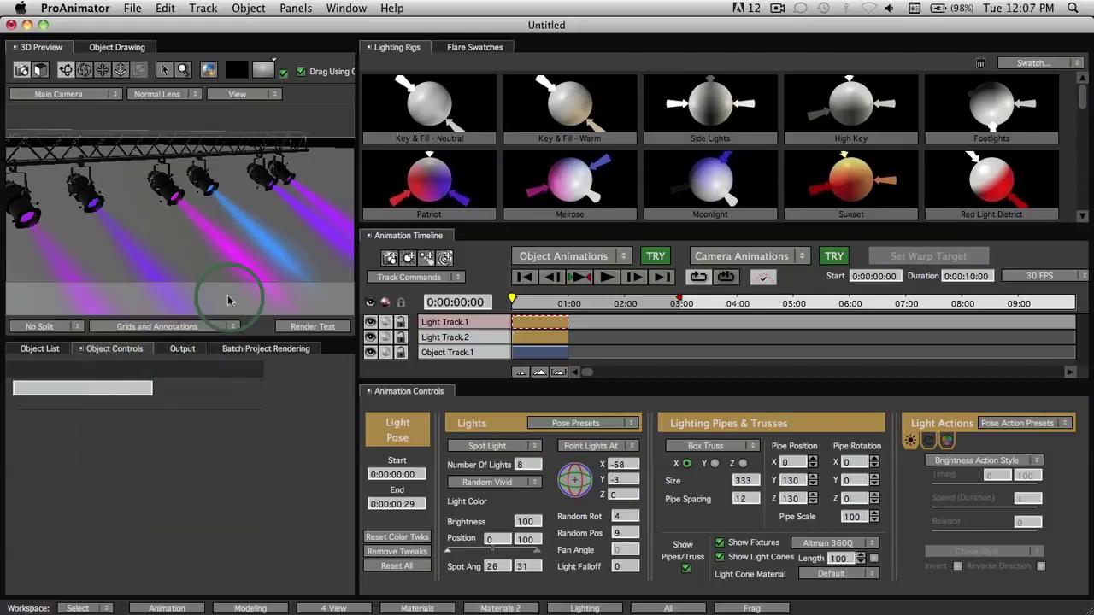
pyautogui.moveTo(227, 299); pyautogui.dragTo(69, 260)
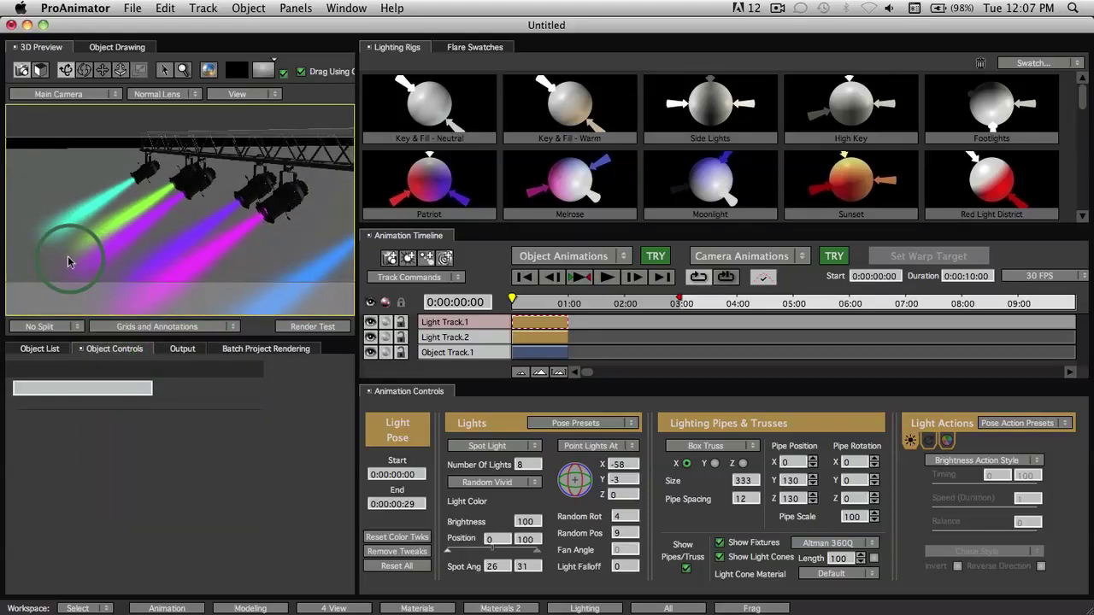
# Try the Bat Cave Beam and Bootie Beam materials on the light cones
pyautogui.click(830, 574)
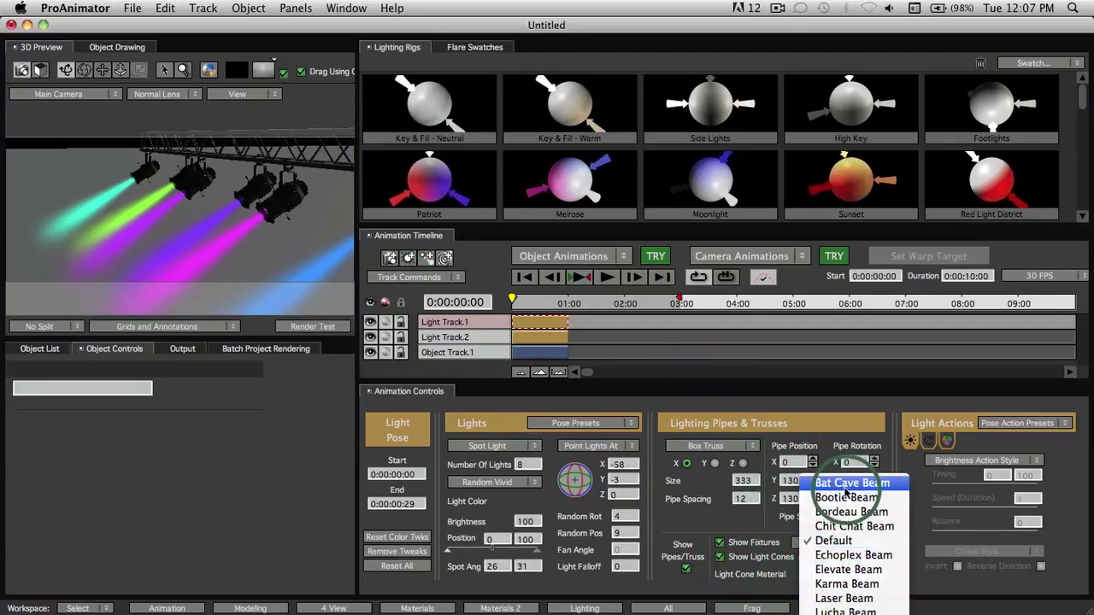
pyautogui.click(846, 487)
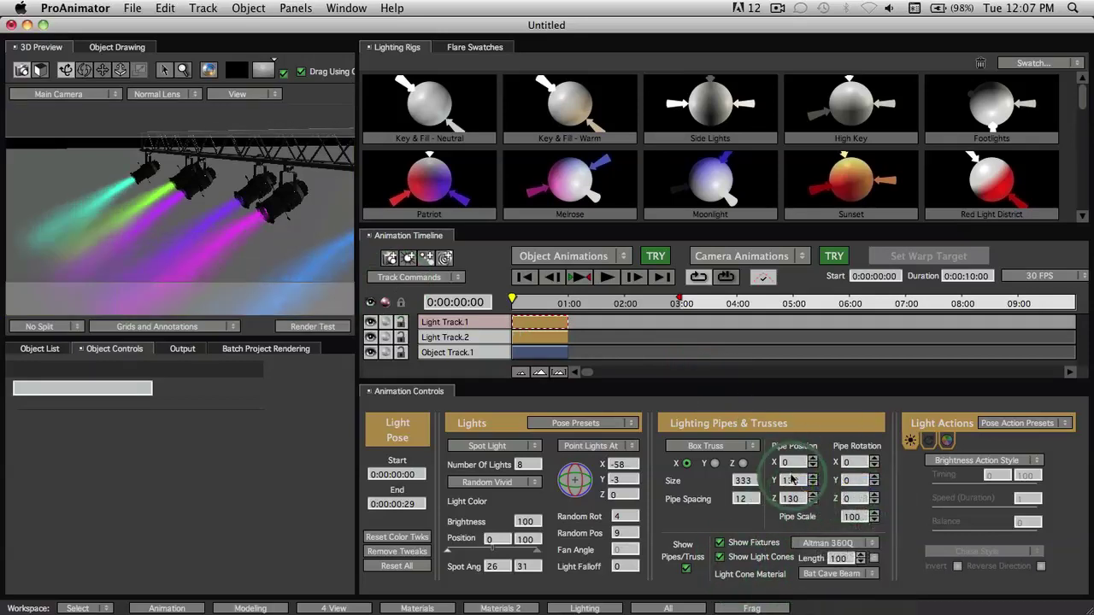
pyautogui.click(831, 574)
pyautogui.click(839, 501)
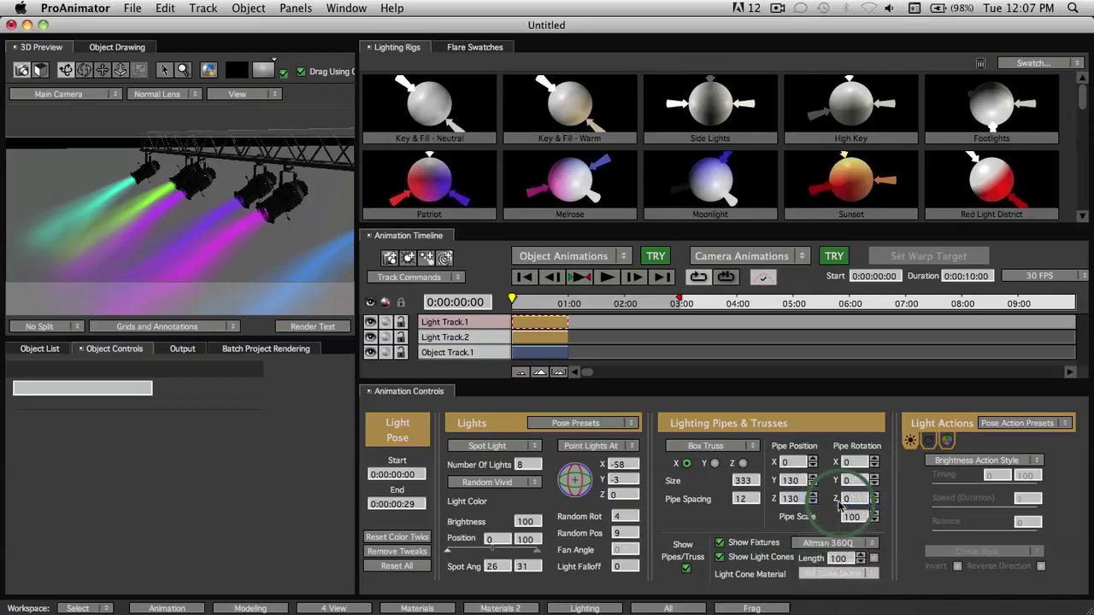
pyautogui.click(157, 232)
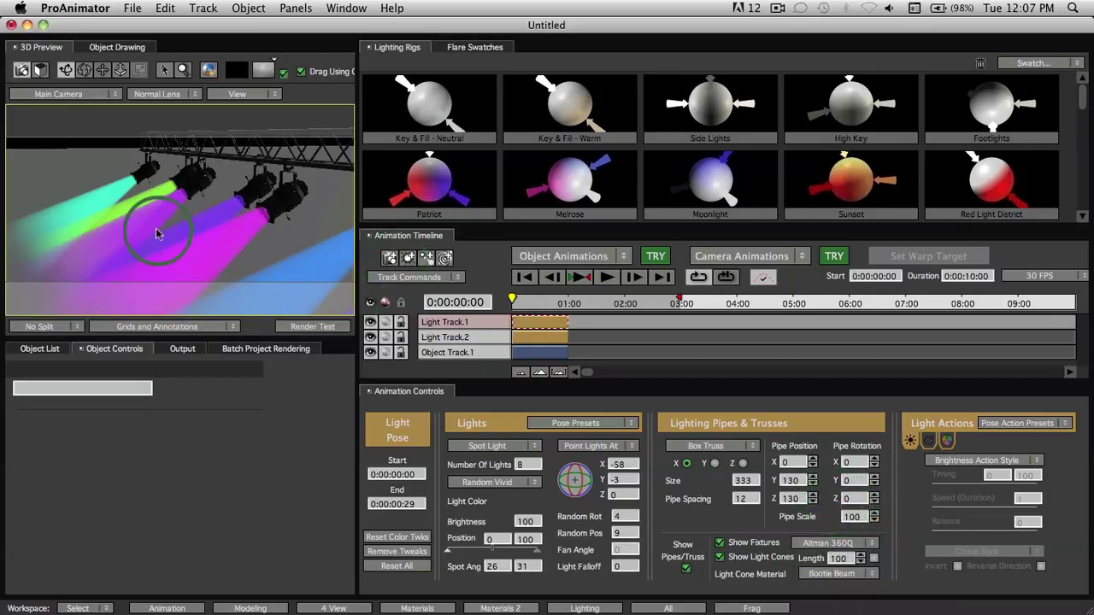
# Try the Bordeau Beam, Karma Beam and Laser Beam materials on the light cones
pyautogui.click(851, 575)
pyautogui.click(858, 513)
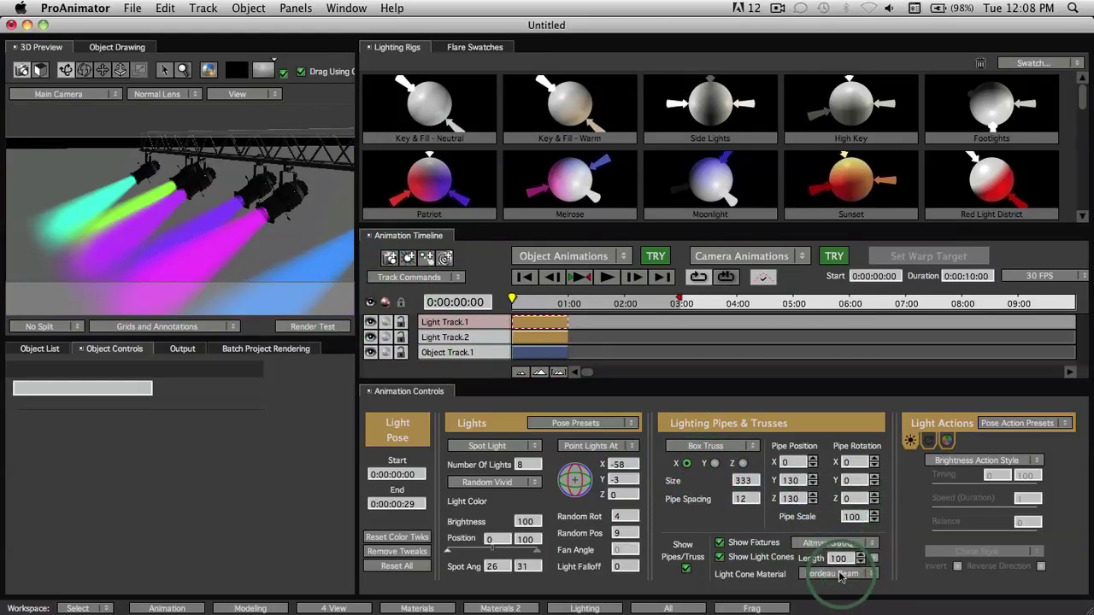
pyautogui.click(850, 576)
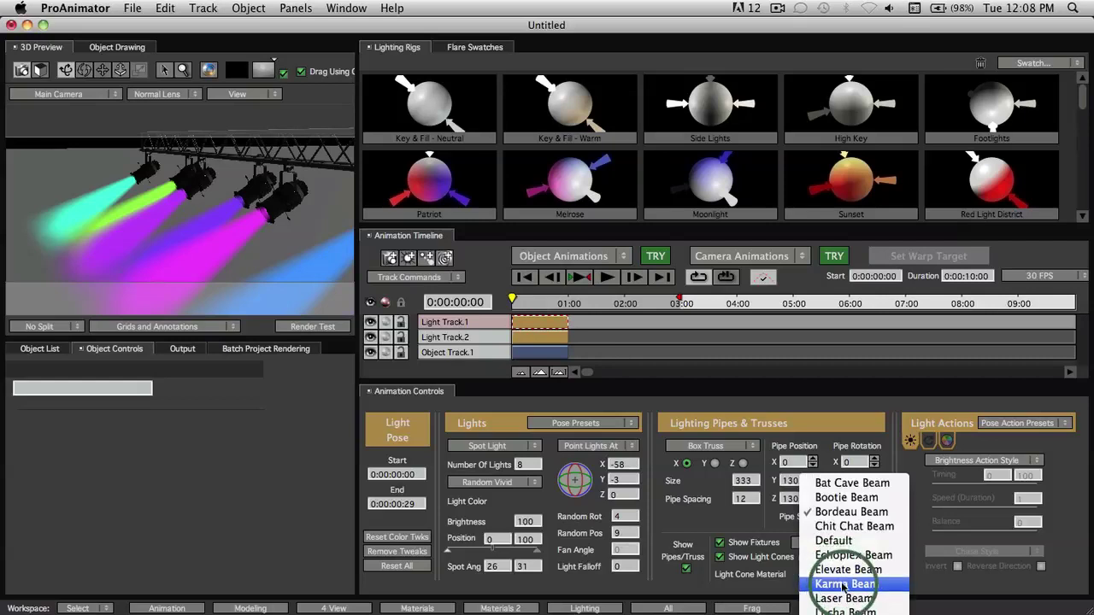
pyautogui.click(843, 585)
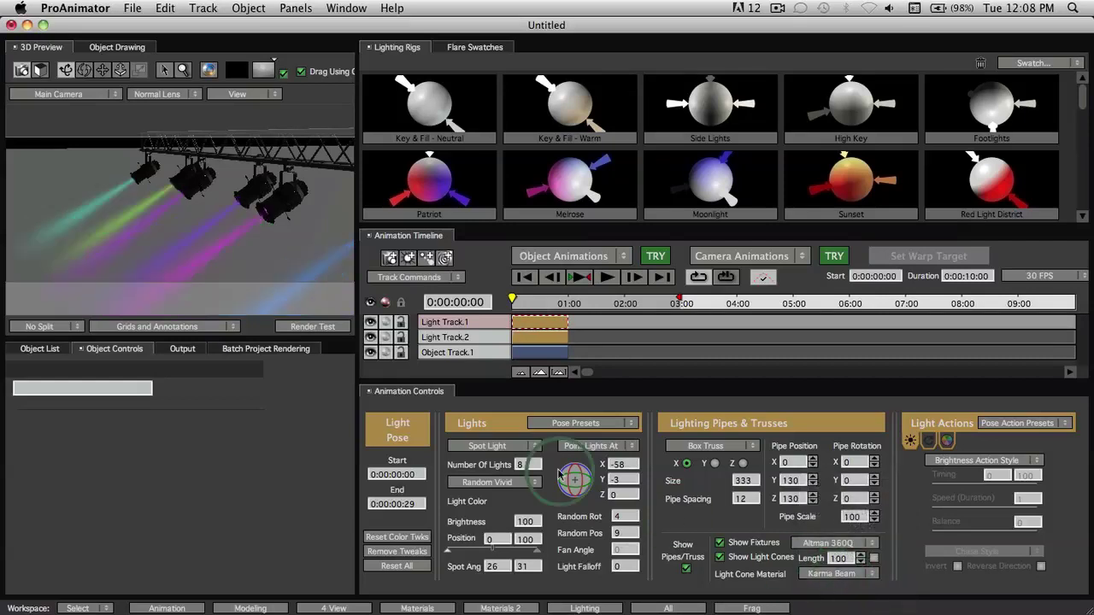
pyautogui.click(306, 290)
pyautogui.moveTo(178, 267)
pyautogui.mouseDown()
pyautogui.moveTo(183, 247)
pyautogui.moveTo(159, 259)
pyautogui.mouseUp()
pyautogui.click(837, 574)
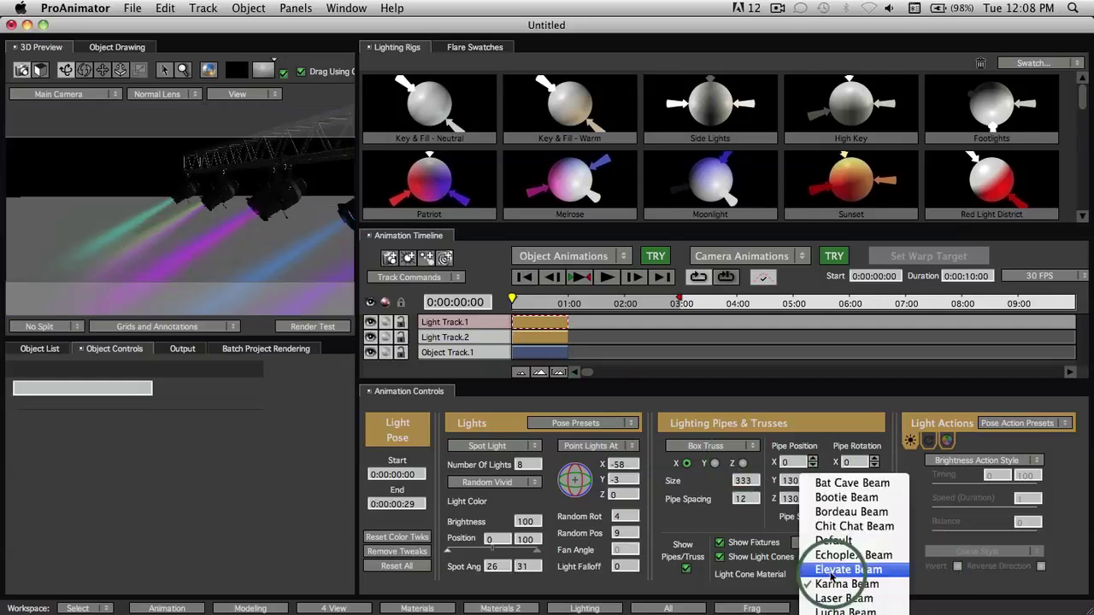
pyautogui.click(430, 188)
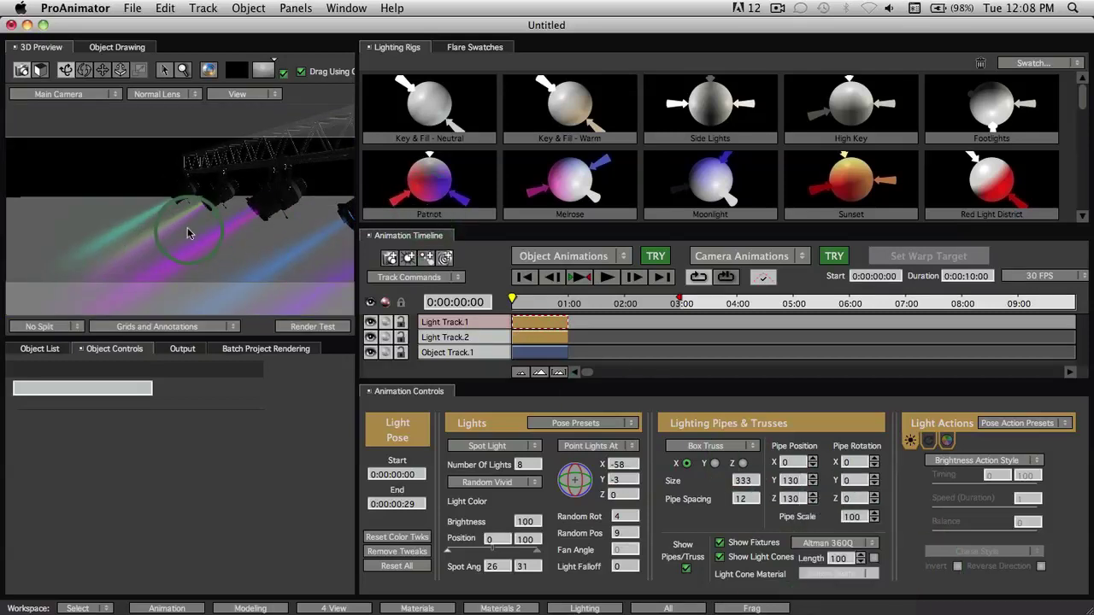
pyautogui.moveTo(239, 272)
pyautogui.mouseDown()
pyautogui.moveTo(185, 276)
pyautogui.moveTo(235, 275)
pyautogui.mouseUp()
# Set the light cone material to Lucha Beam
pyautogui.click(844, 575)
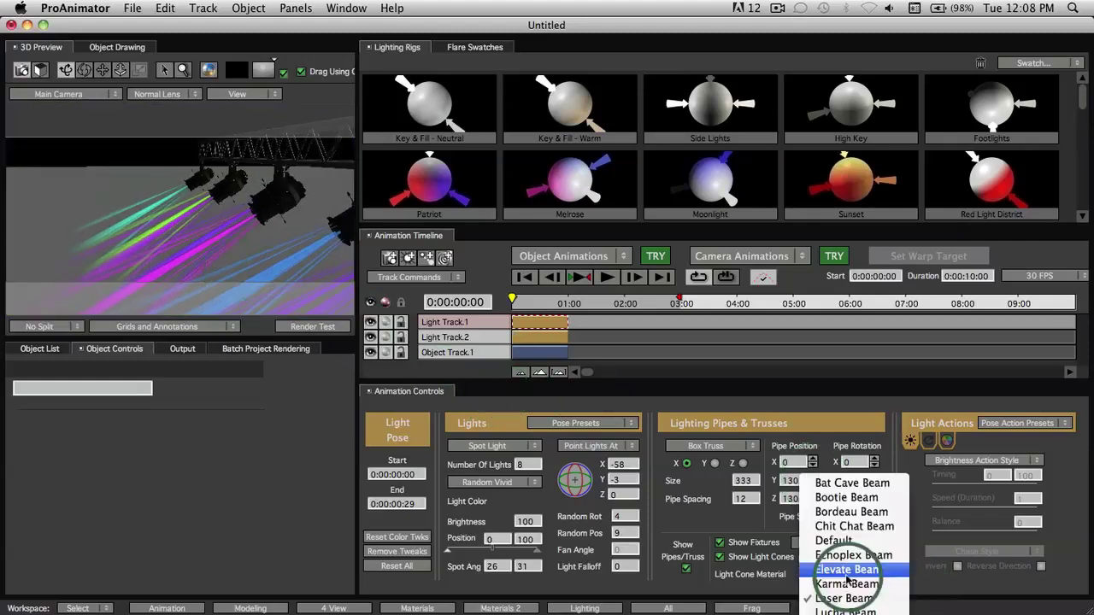
pyautogui.click(845, 594)
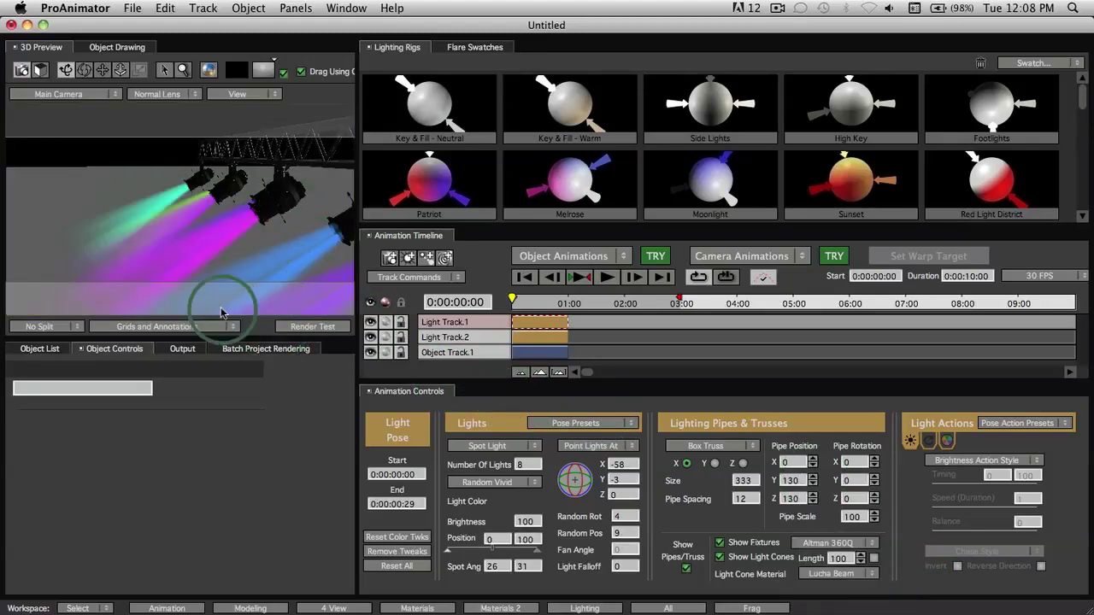
pyautogui.moveTo(209, 306); pyautogui.dragTo(344, 257)
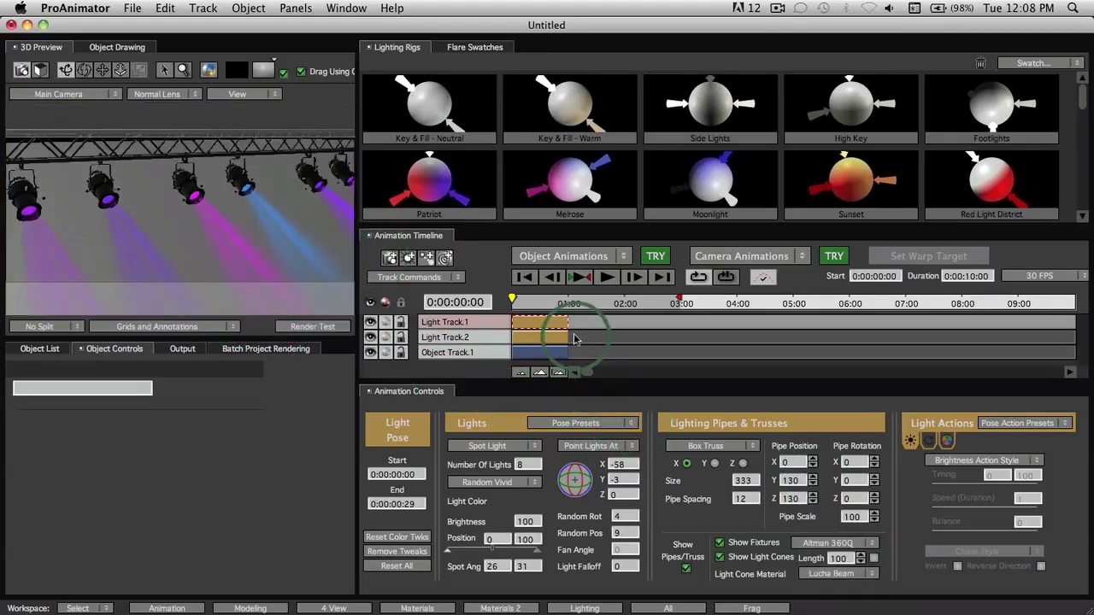
# Re-aim the parallel light of Light Track.2 to X -101
pyautogui.click(539, 337)
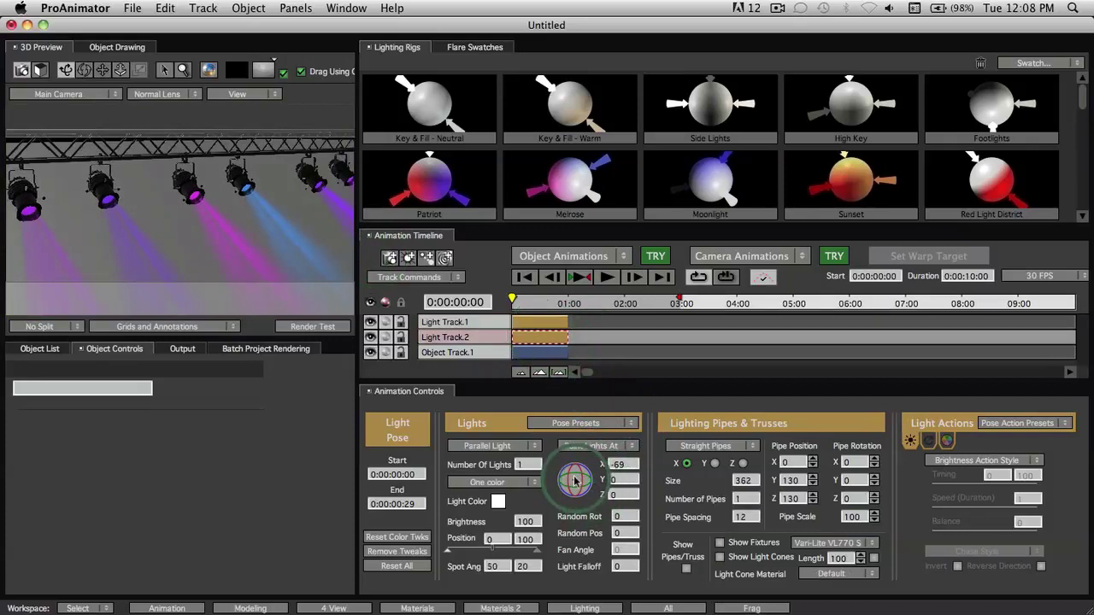
pyautogui.moveTo(583, 483); pyautogui.dragTo(268, 218)
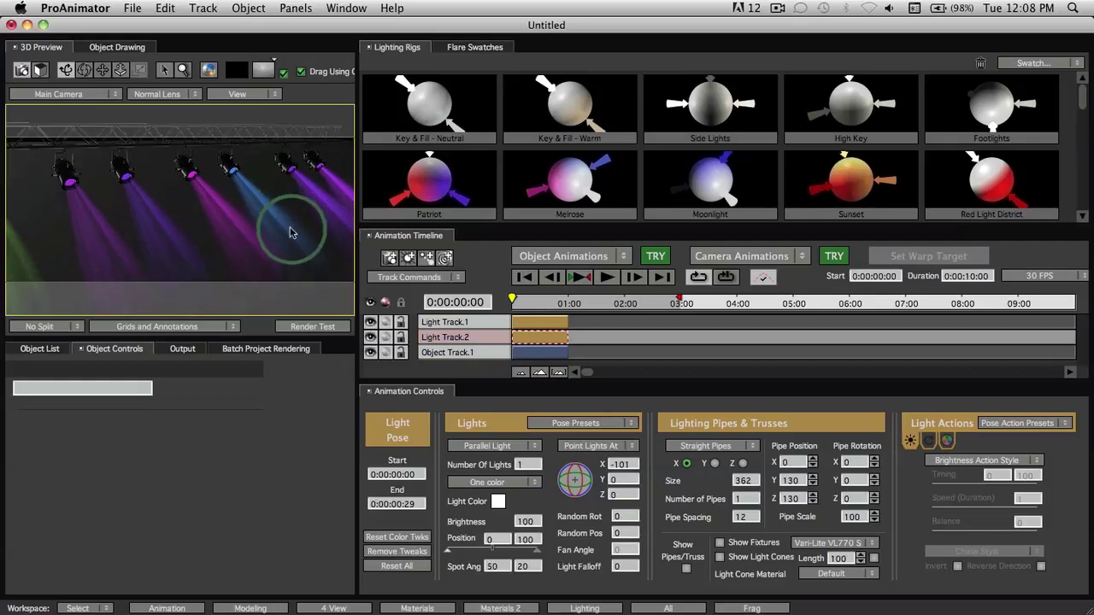
pyautogui.click(910, 441)
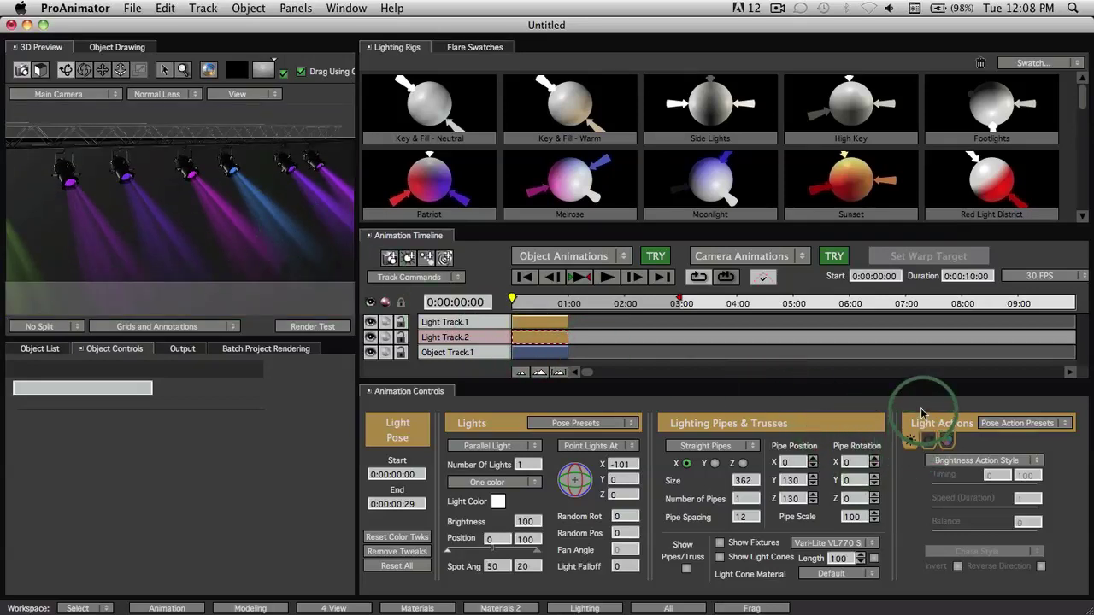
pyautogui.click(936, 450)
pyautogui.click(948, 448)
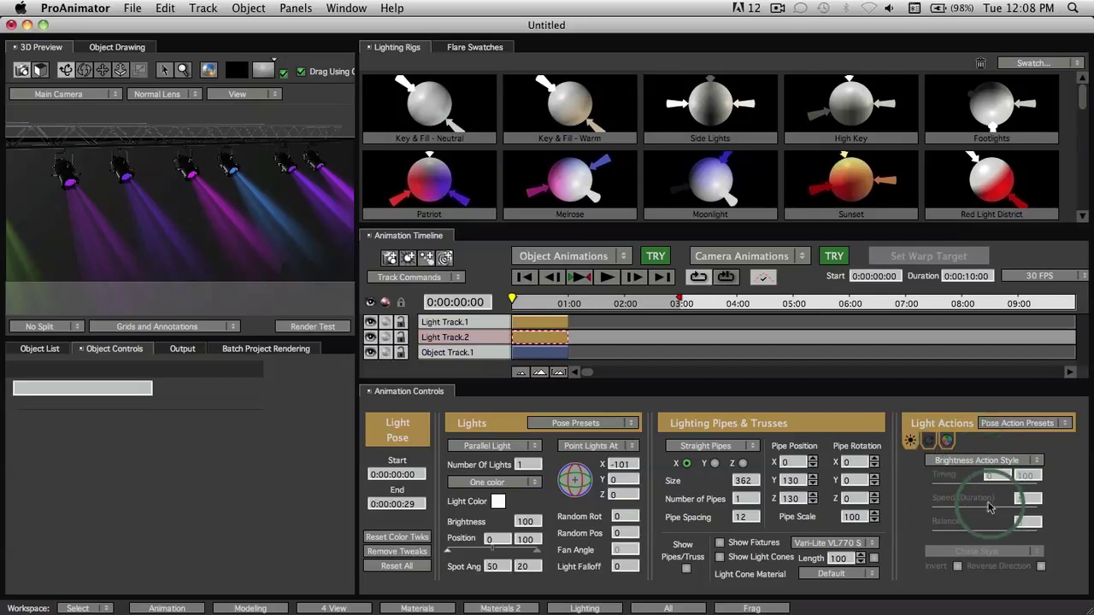
pyautogui.click(932, 537)
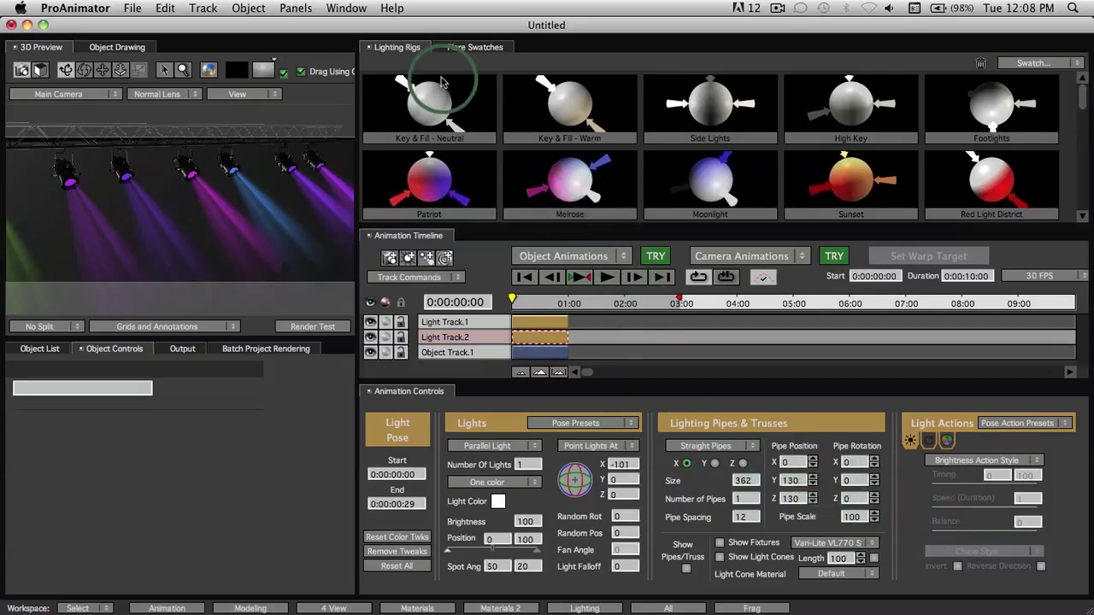
# Show the flare swatches and change Light Track.1's fixture model to Martin Mac III Performance
pyautogui.click(474, 47)
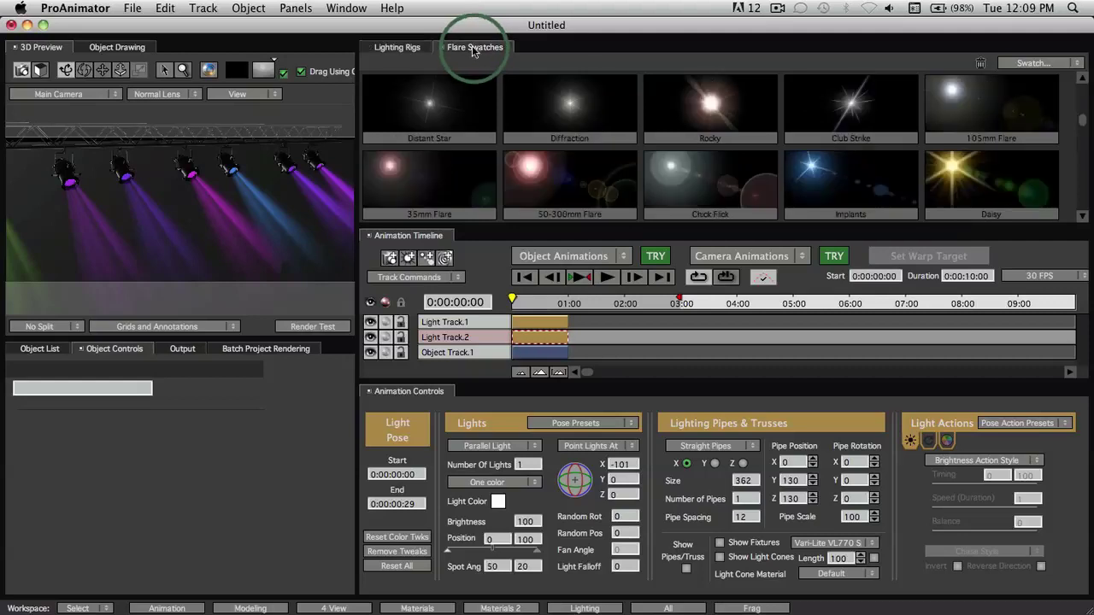
pyautogui.click(544, 321)
pyautogui.click(825, 543)
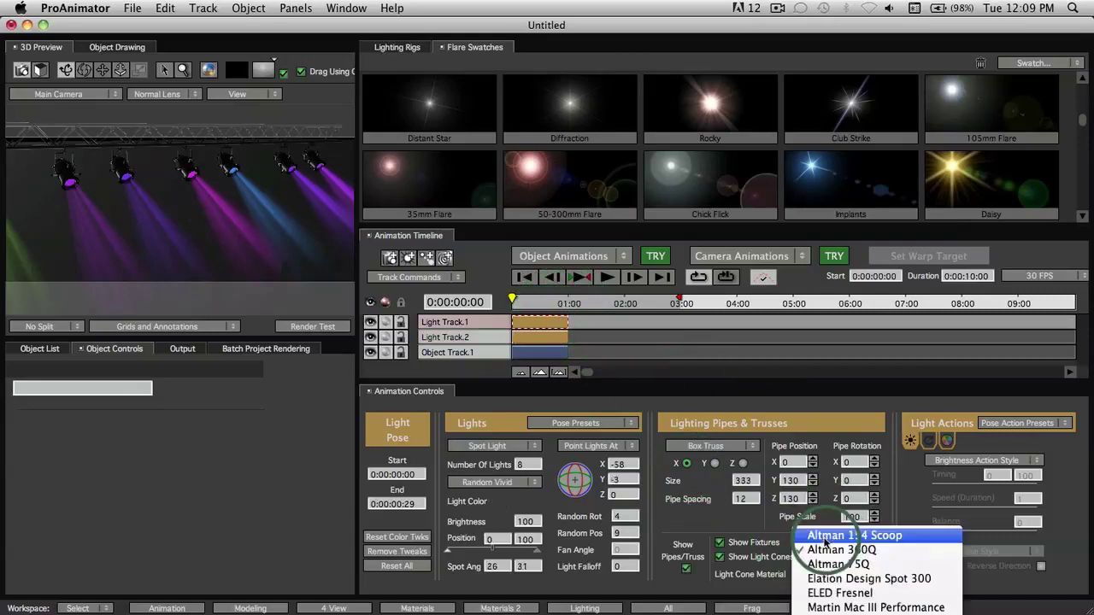
pyautogui.click(872, 607)
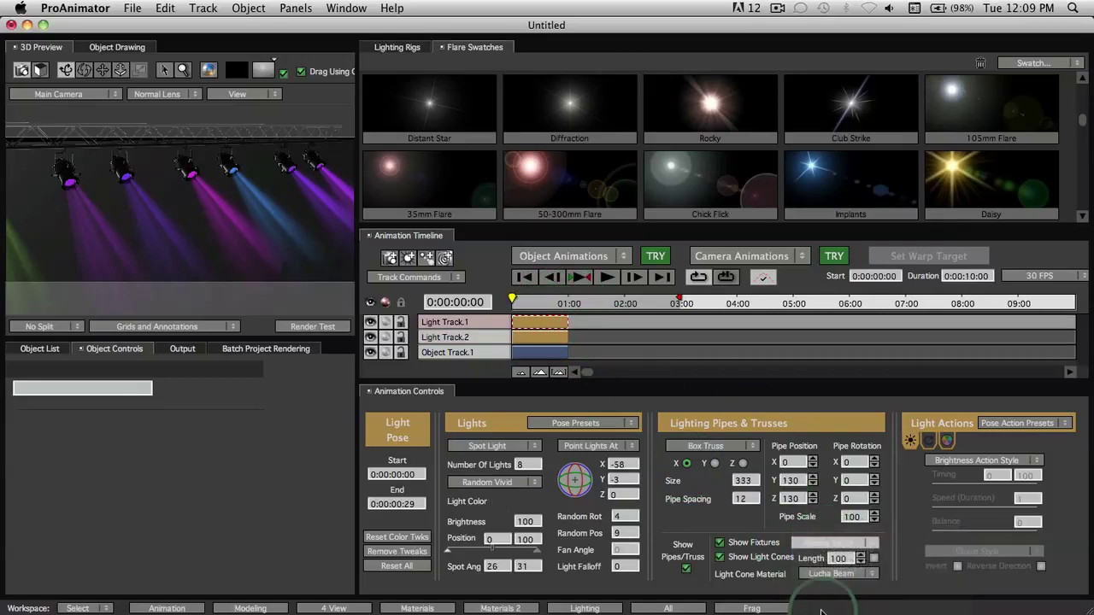
pyautogui.moveTo(299, 280); pyautogui.dragTo(265, 240)
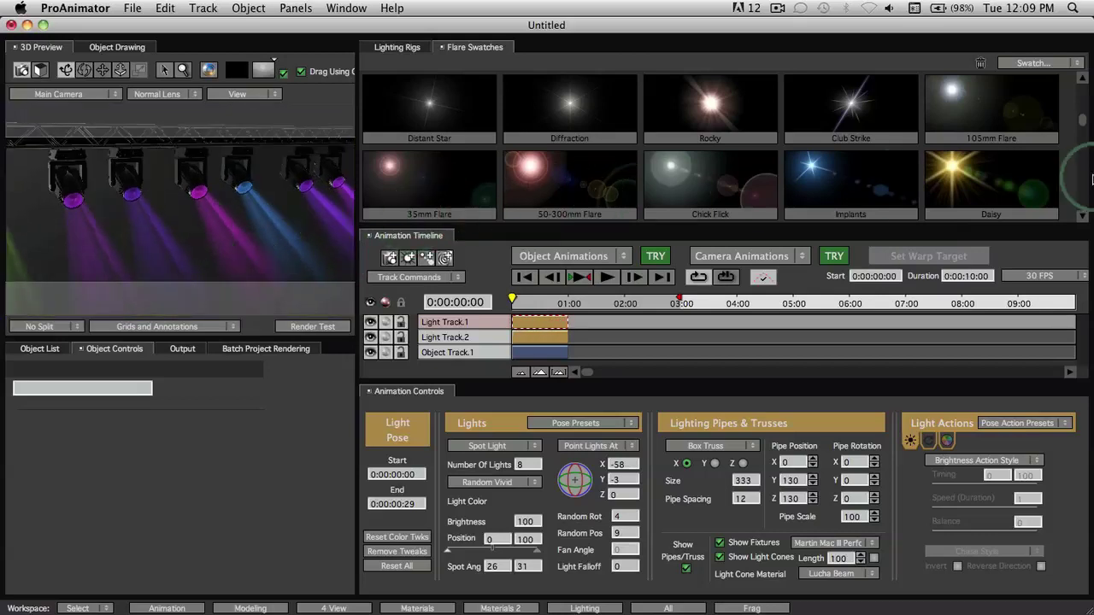
# Go to the start of the flare swatches and add a flare track to Light Track.1
pyautogui.moveTo(1083, 122); pyautogui.dragTo(1079, 77)
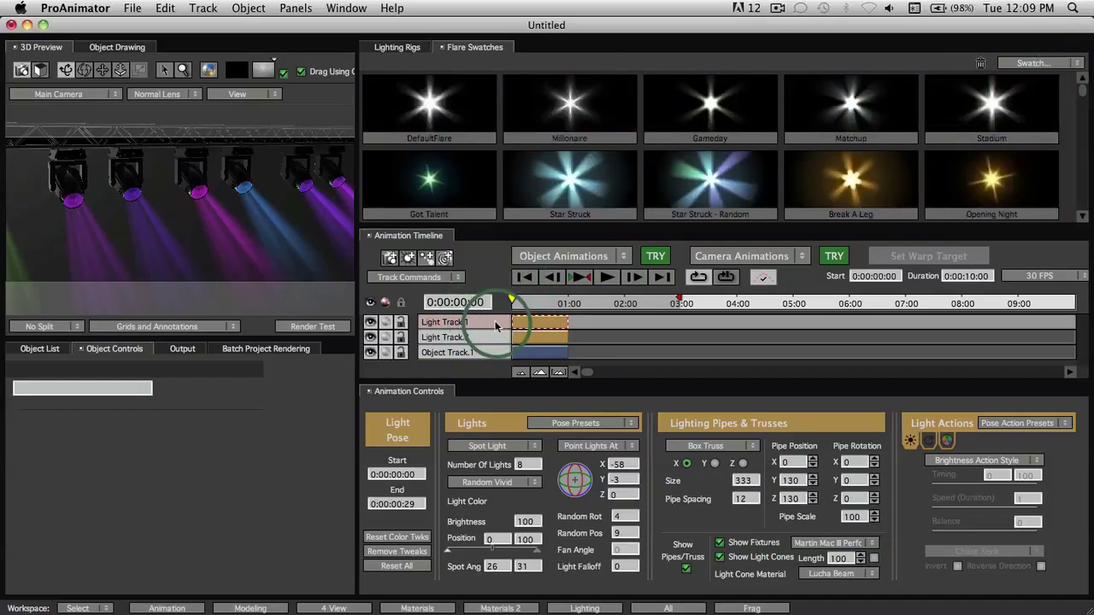
pyautogui.click(496, 325)
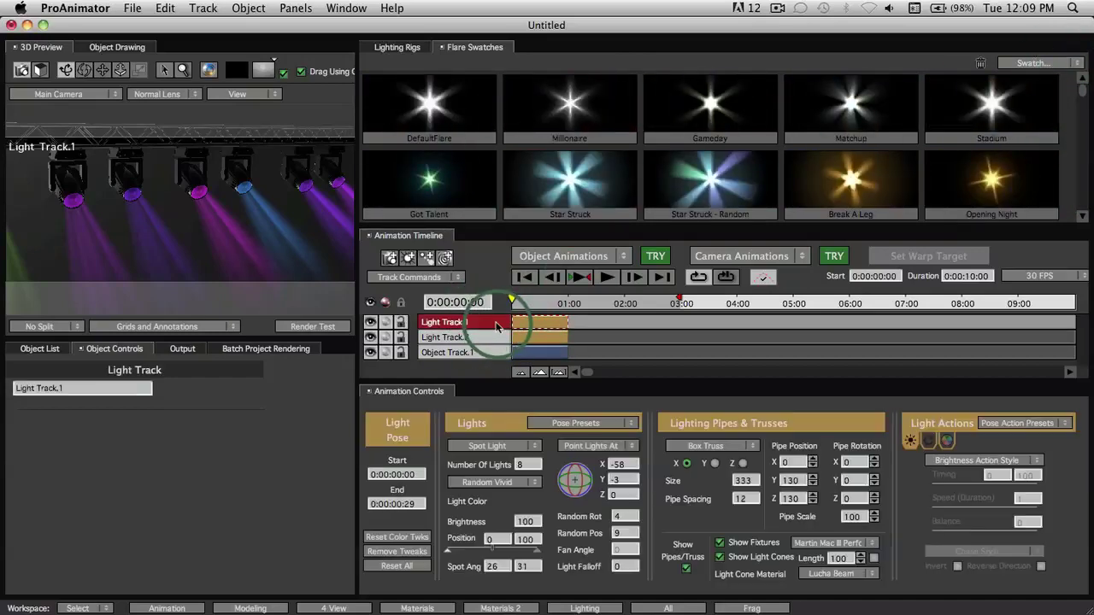
pyautogui.click(427, 260)
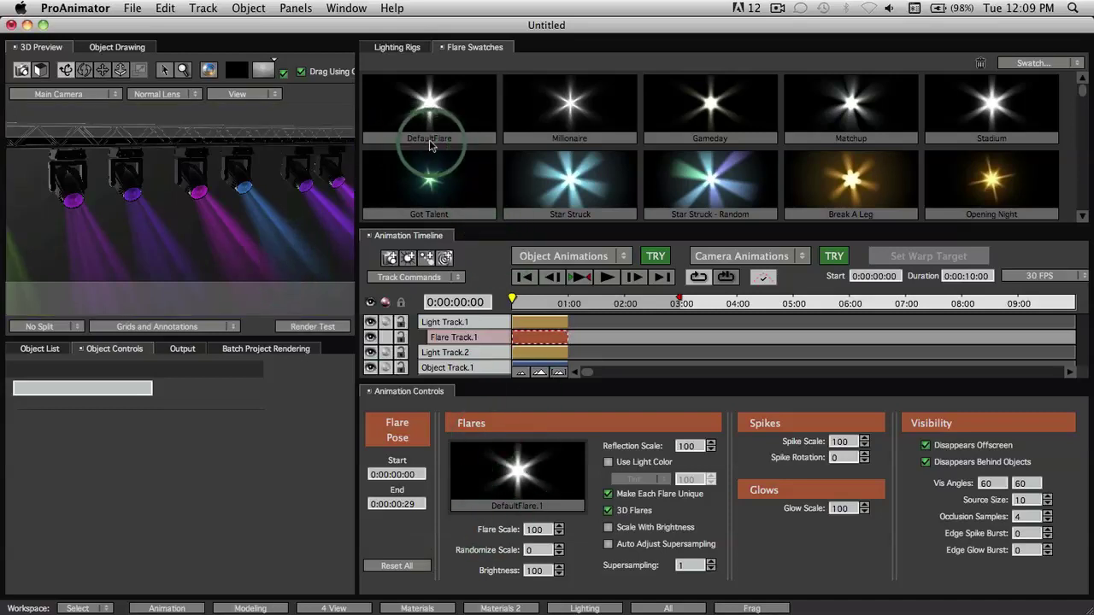
# Render a test of the spot lights with the default flare, with the fixtures facing the camera at an angle
pyautogui.click(214, 248)
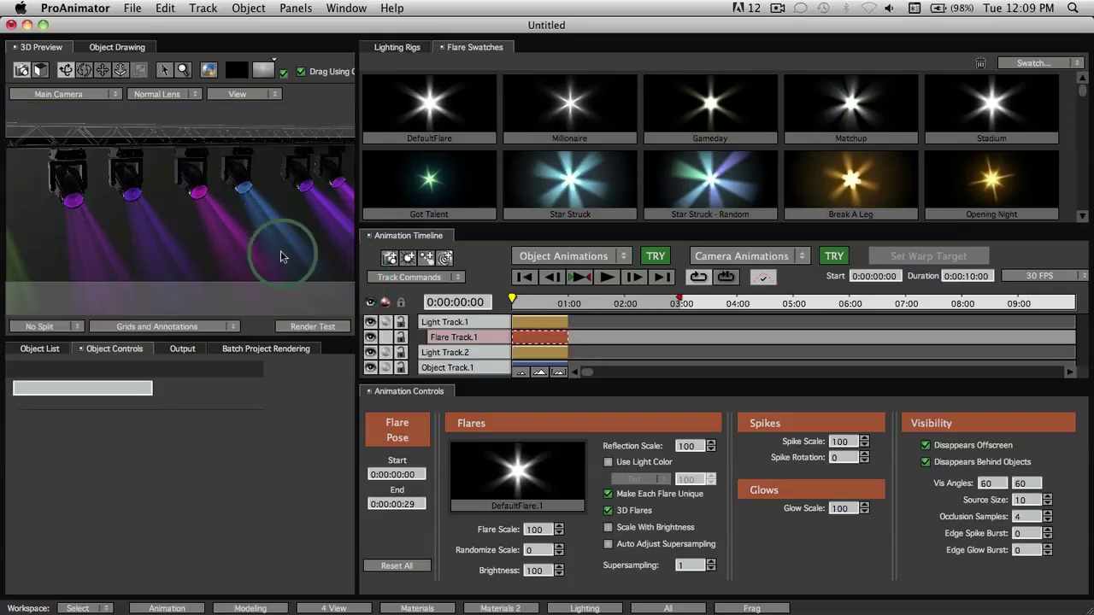
pyautogui.moveTo(281, 250); pyautogui.dragTo(253, 235)
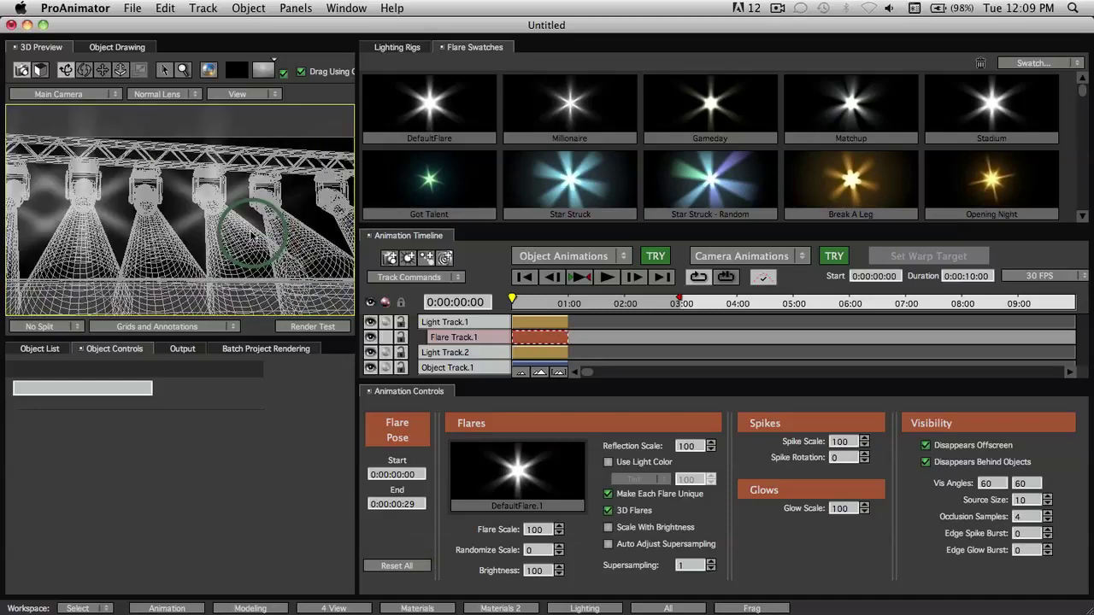
pyautogui.scroll(2, 247, 236)
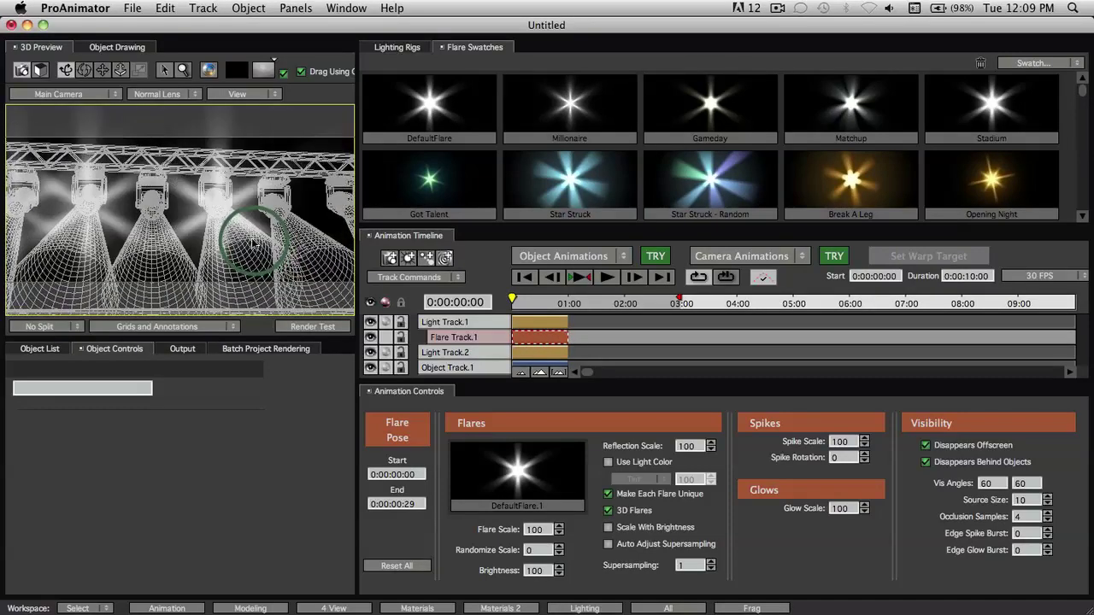
pyautogui.scroll(-3, 222, 242)
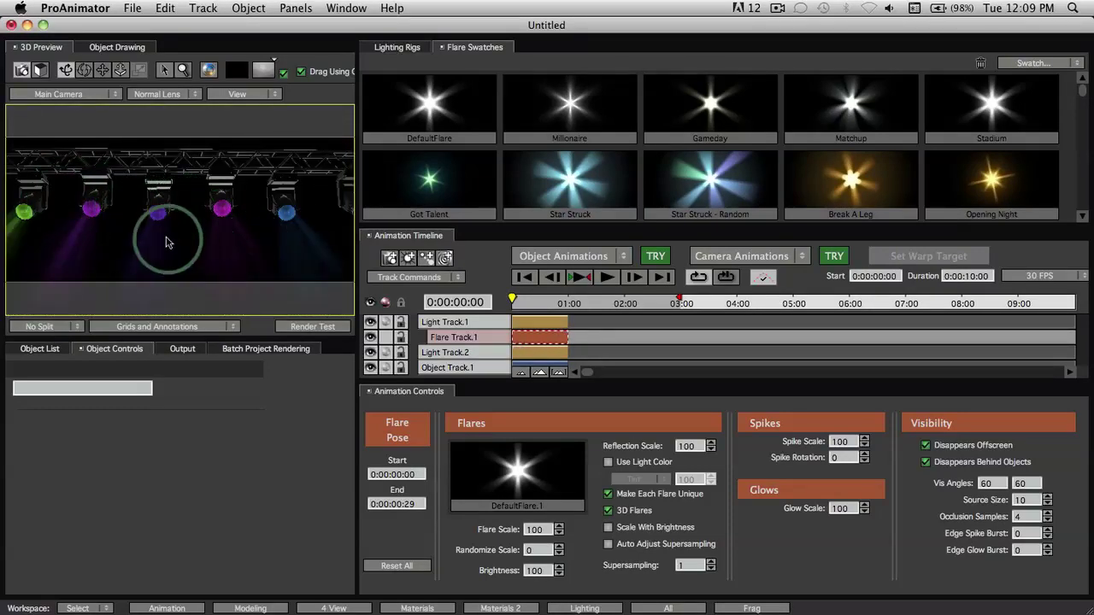
pyautogui.moveTo(295, 255); pyautogui.dragTo(247, 251)
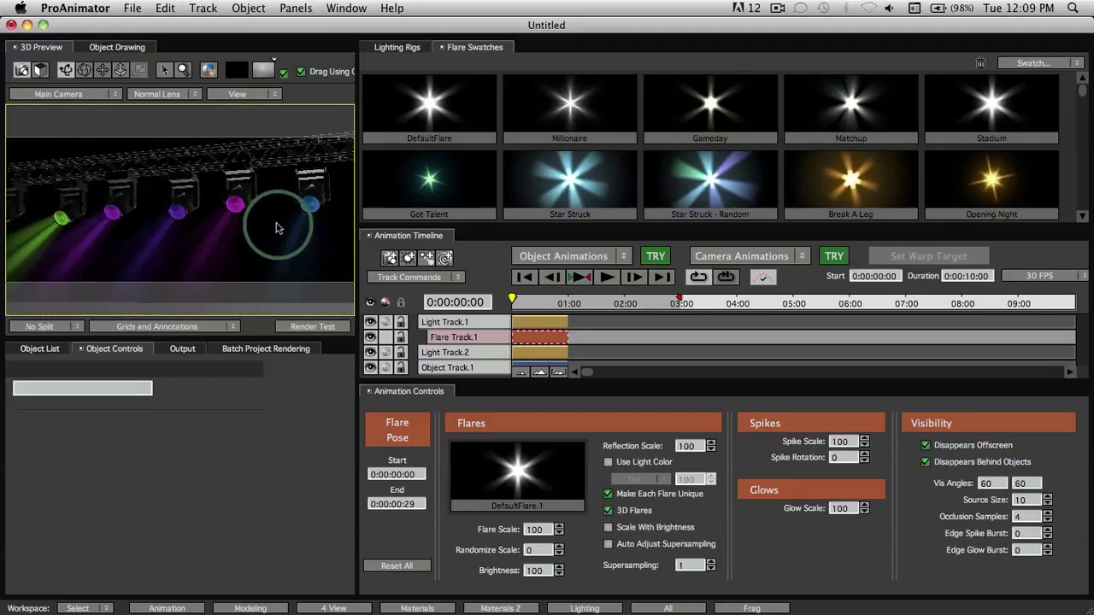
pyautogui.click(301, 329)
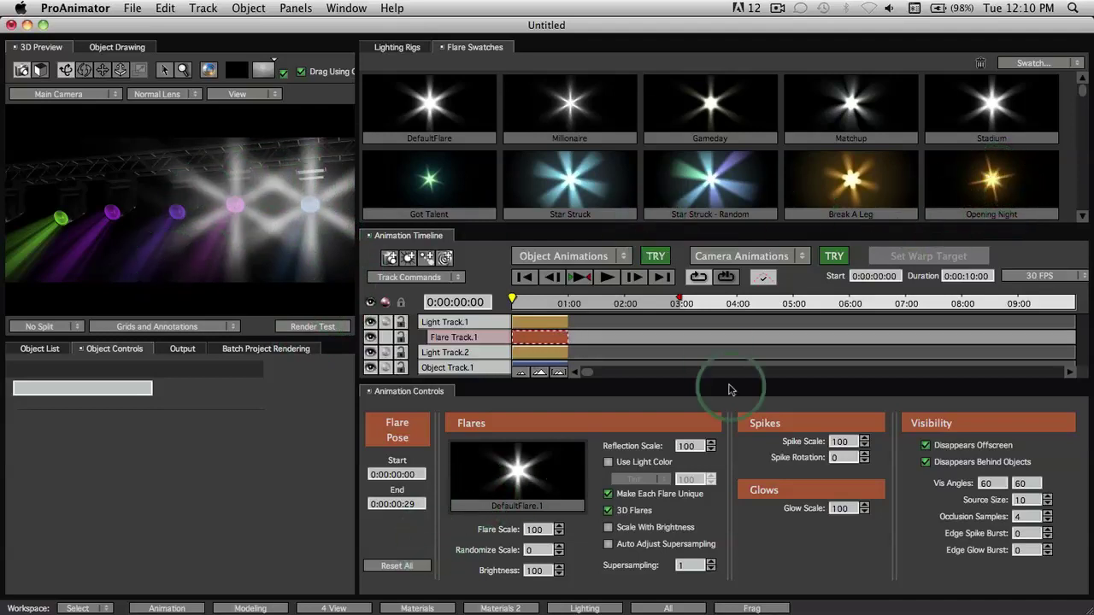
# Replace the flare with the Opening Night swatch, tint it with the light color and render a test of each change
pyautogui.click(990, 178)
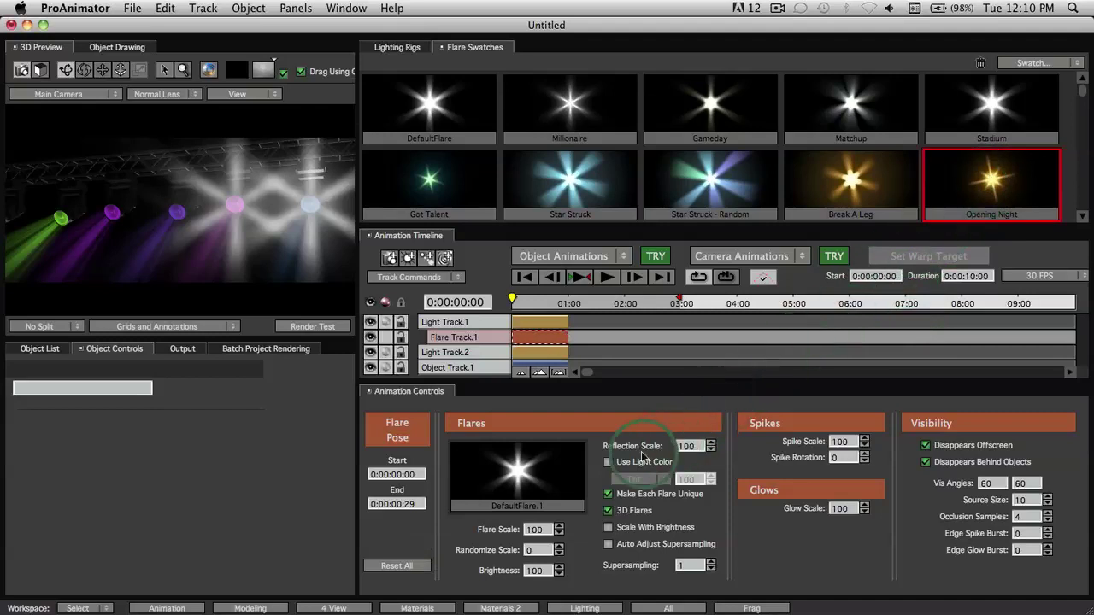
pyautogui.click(519, 472)
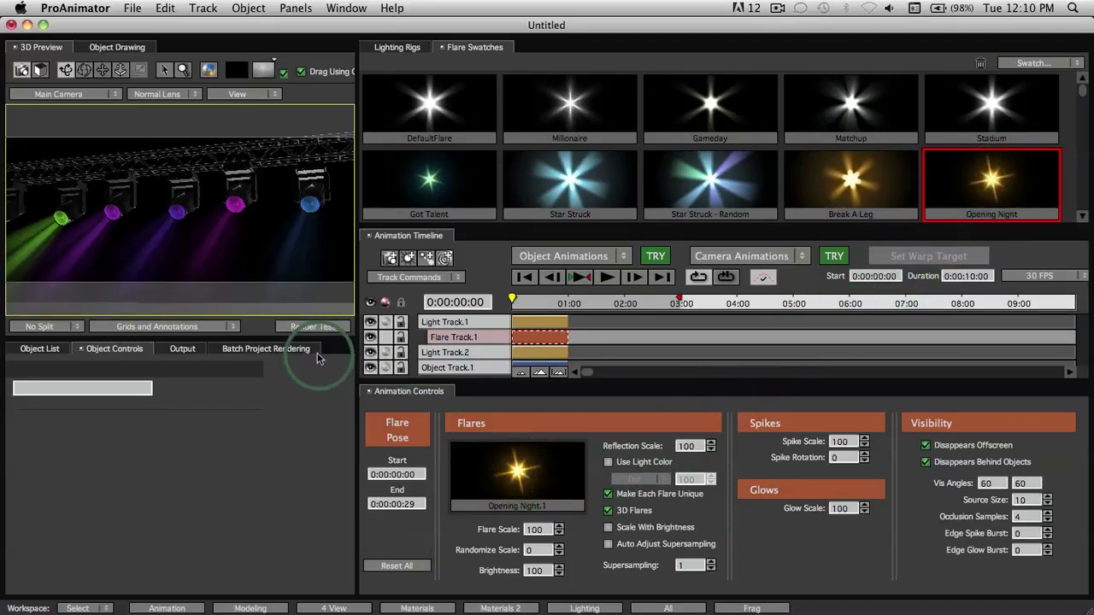
pyautogui.click(321, 327)
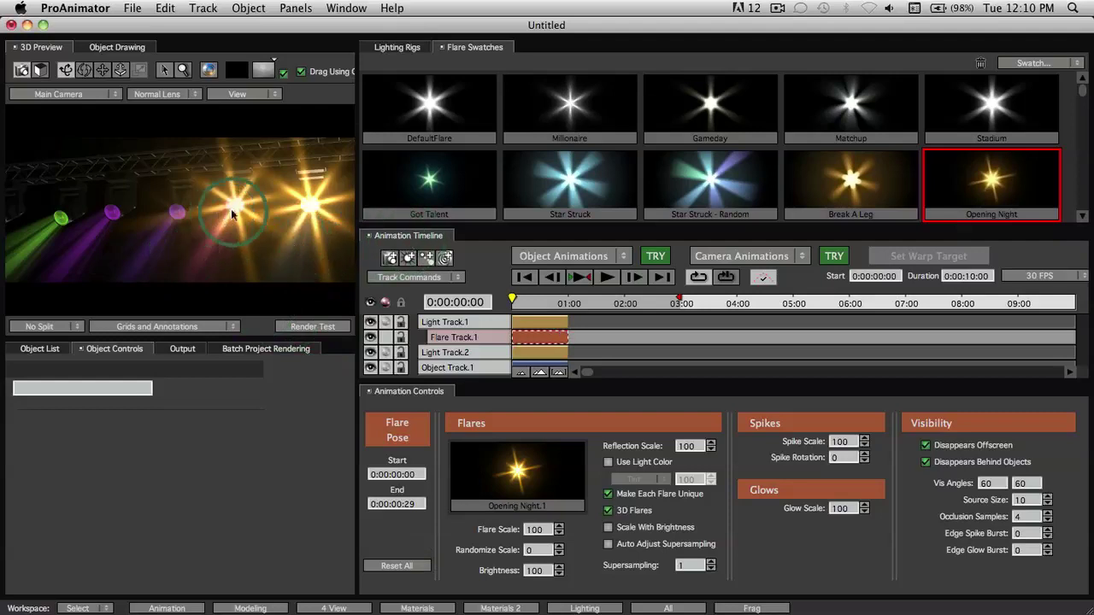
pyautogui.click(608, 463)
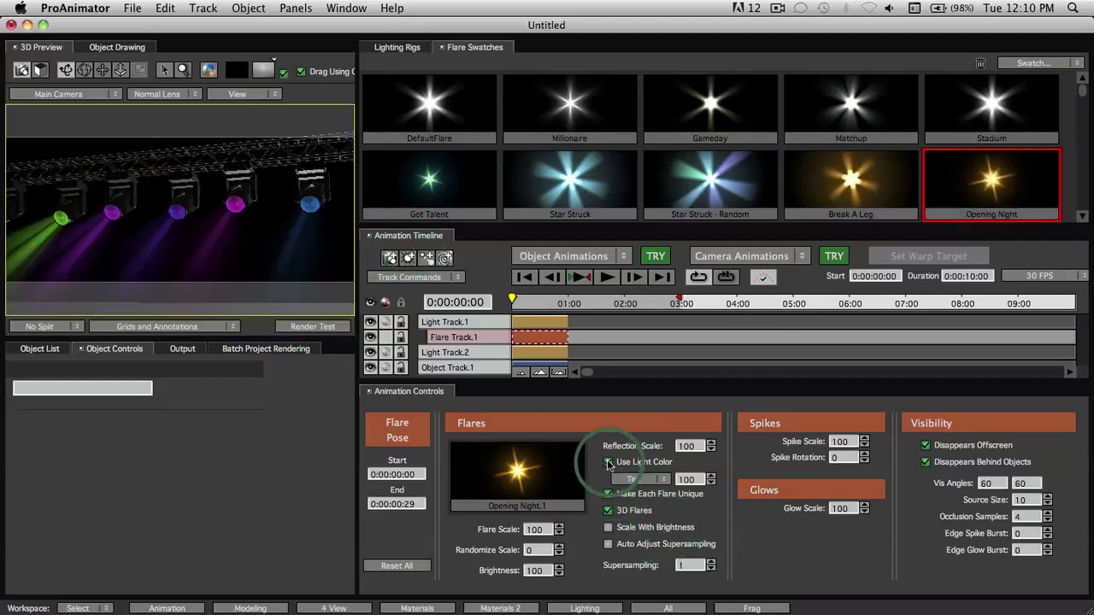
pyautogui.click(312, 326)
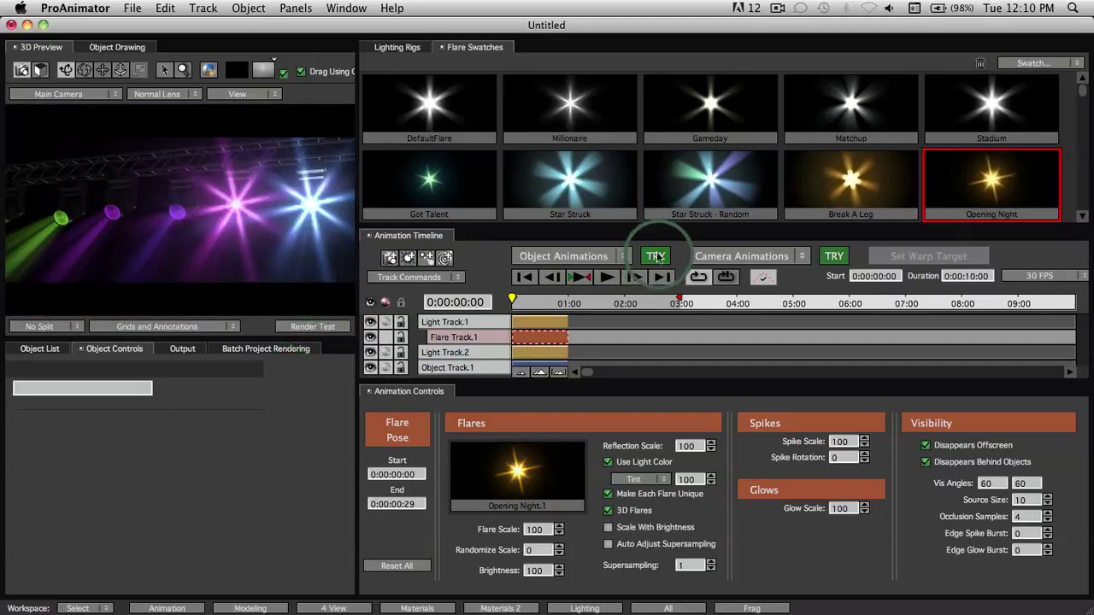
# Reduce the flare scale to 45 and render a test with the whole truss in view
pyautogui.click(537, 530)
pyautogui.click(559, 534)
pyautogui.moveTo(518, 532); pyautogui.dragTo(493, 533)
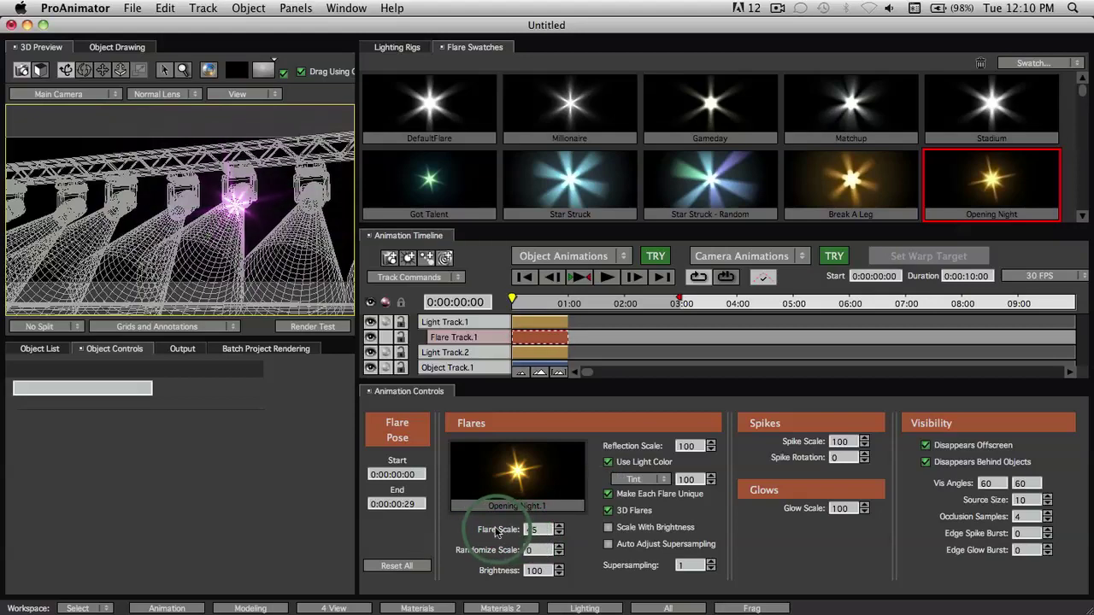
pyautogui.click(310, 326)
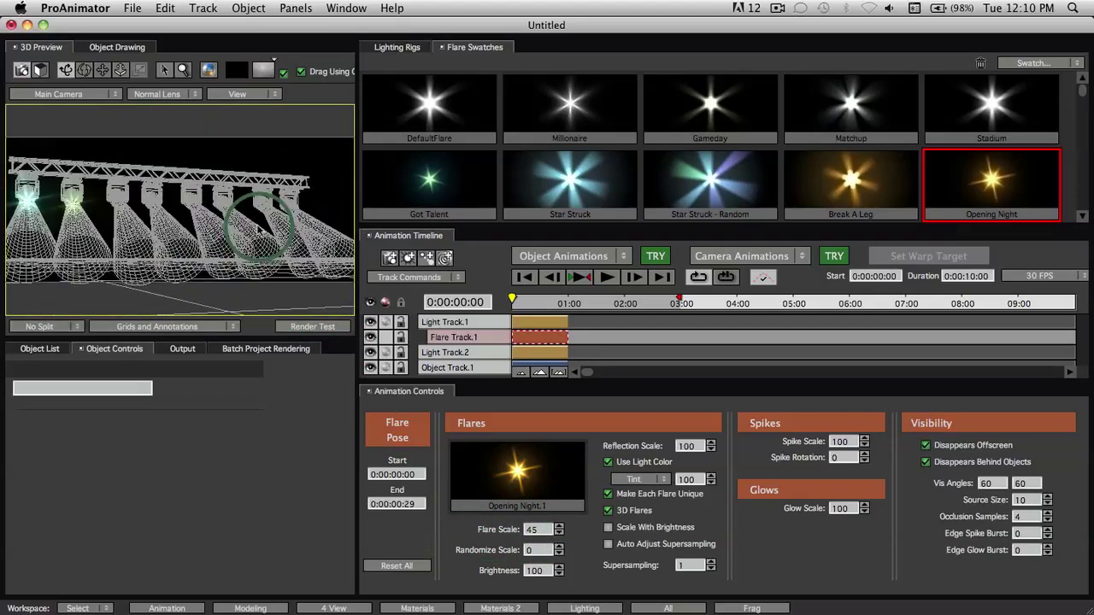
pyautogui.click(259, 229)
pyautogui.click(312, 330)
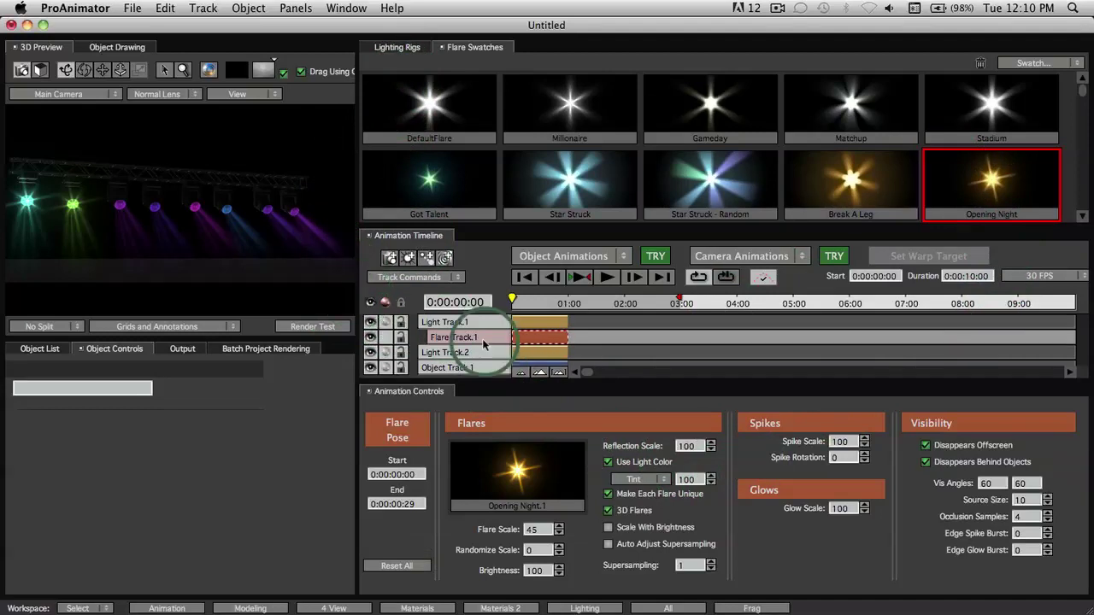
# Replace all existing light and flare tracks with the Fan of Lights rig and frame the whole fan in the camera view
pyautogui.click(400, 47)
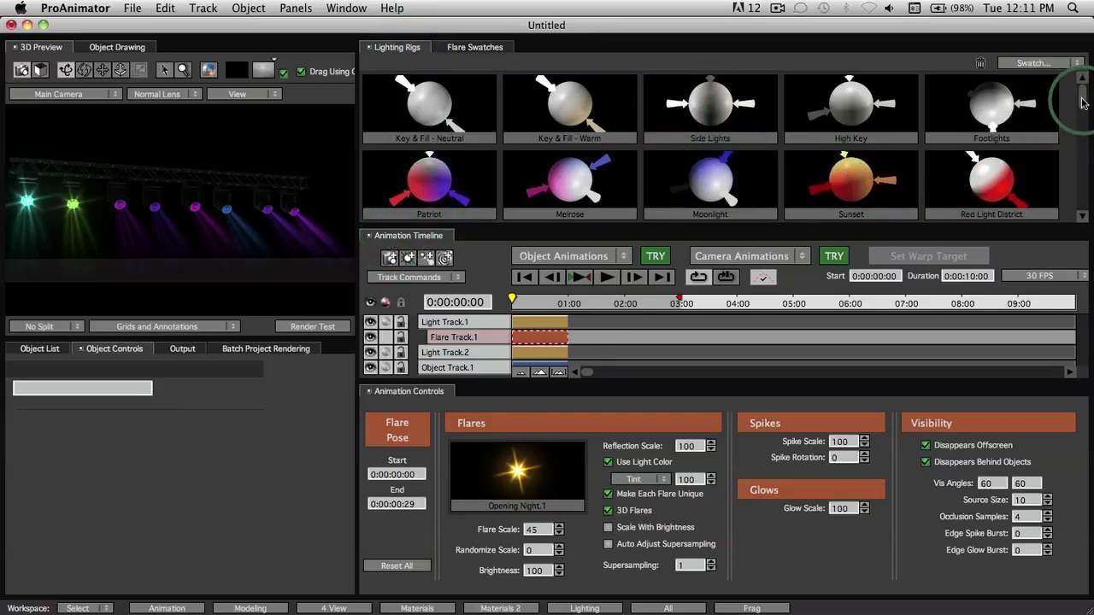
pyautogui.moveTo(1082, 103); pyautogui.dragTo(1084, 154)
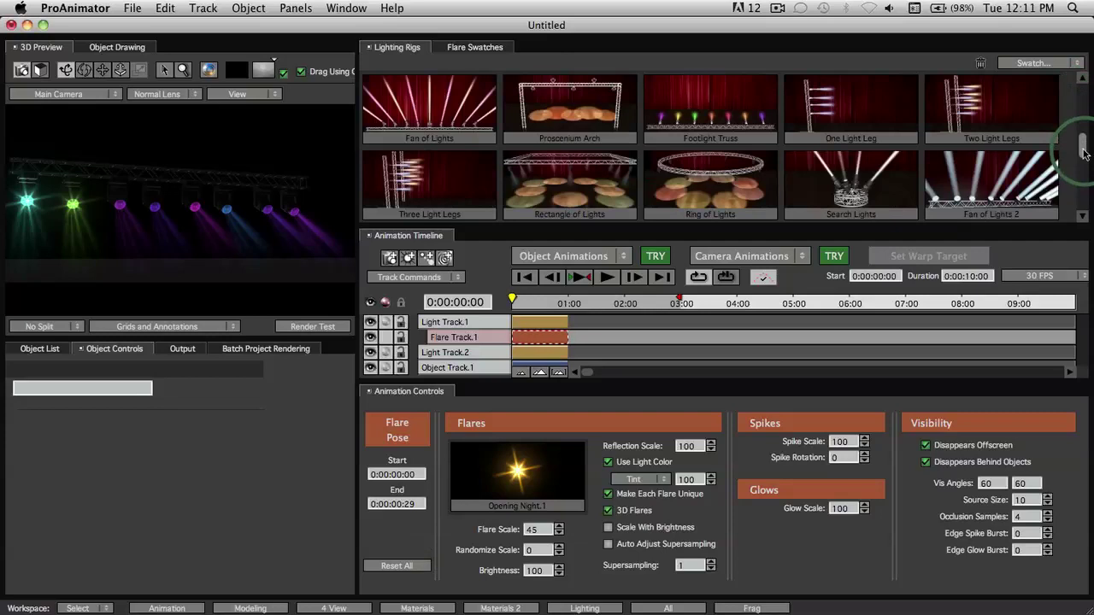
pyautogui.click(455, 98)
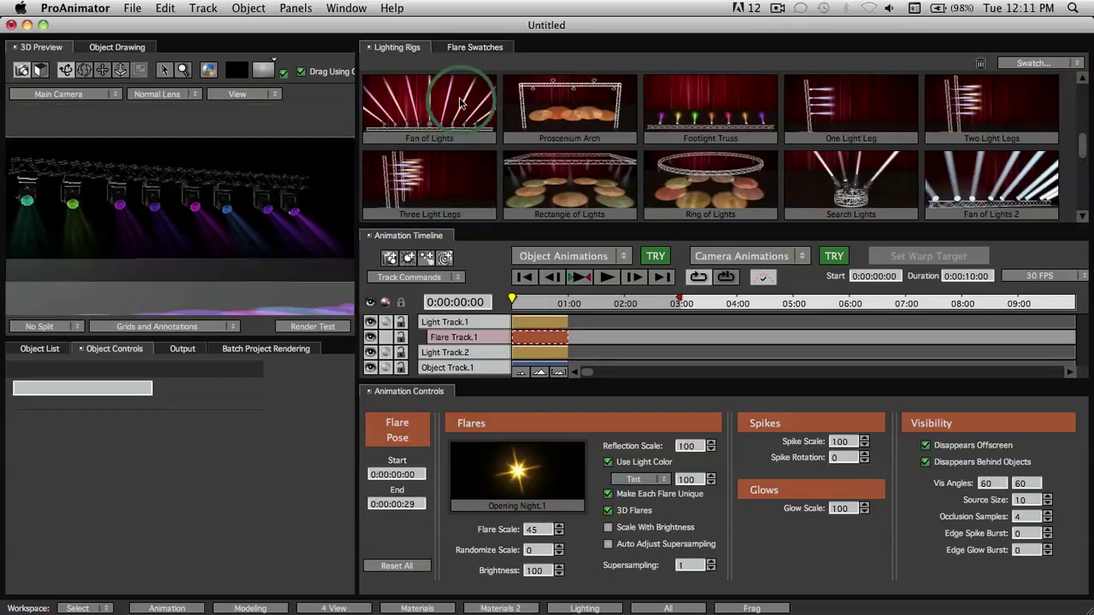
pyautogui.moveTo(381, 136); pyautogui.dragTo(169, 214)
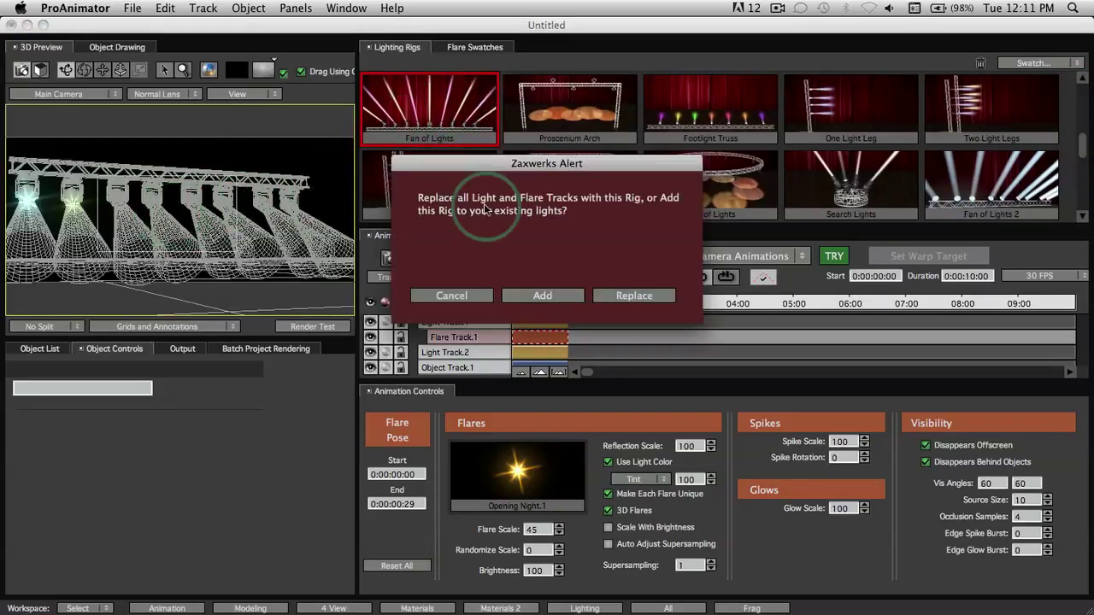
pyautogui.click(647, 297)
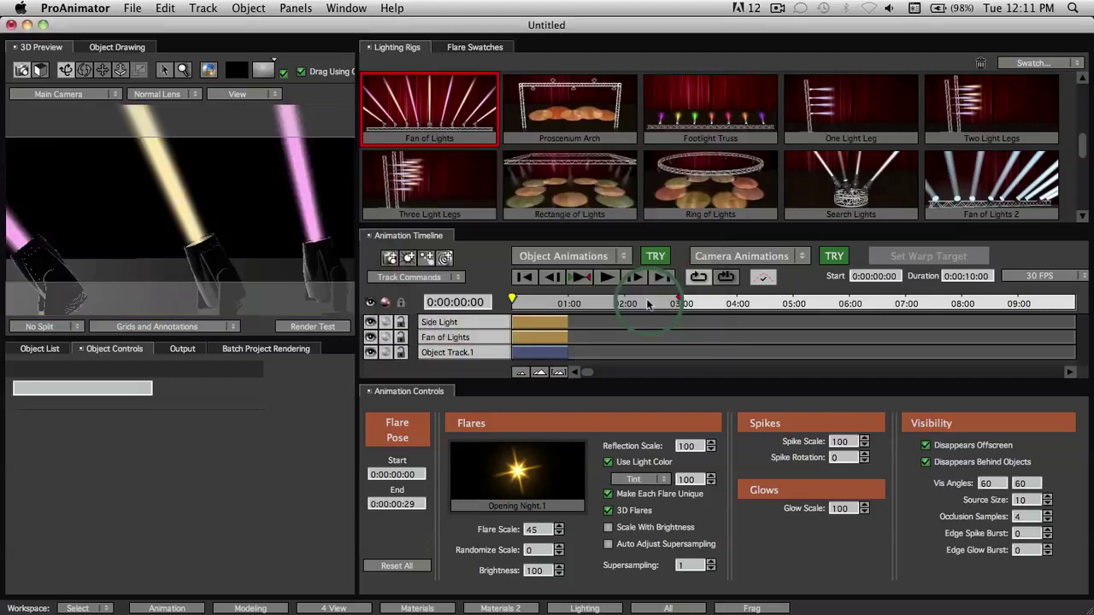
pyautogui.moveTo(247, 182); pyautogui.dragTo(220, 244)
pyautogui.click(574, 341)
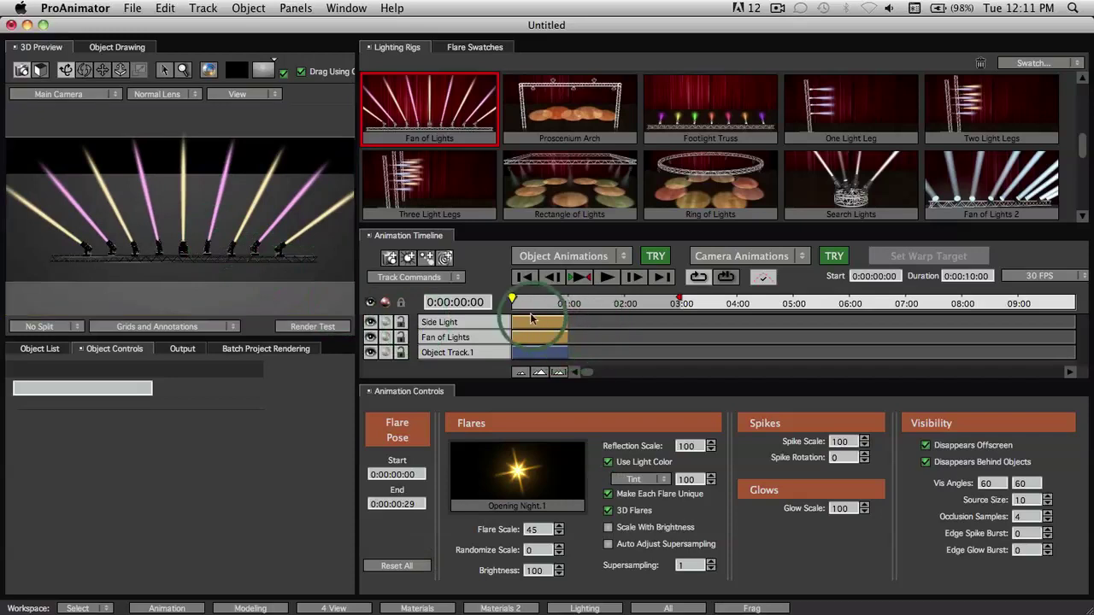
pyautogui.moveTo(569, 304); pyautogui.dragTo(513, 304)
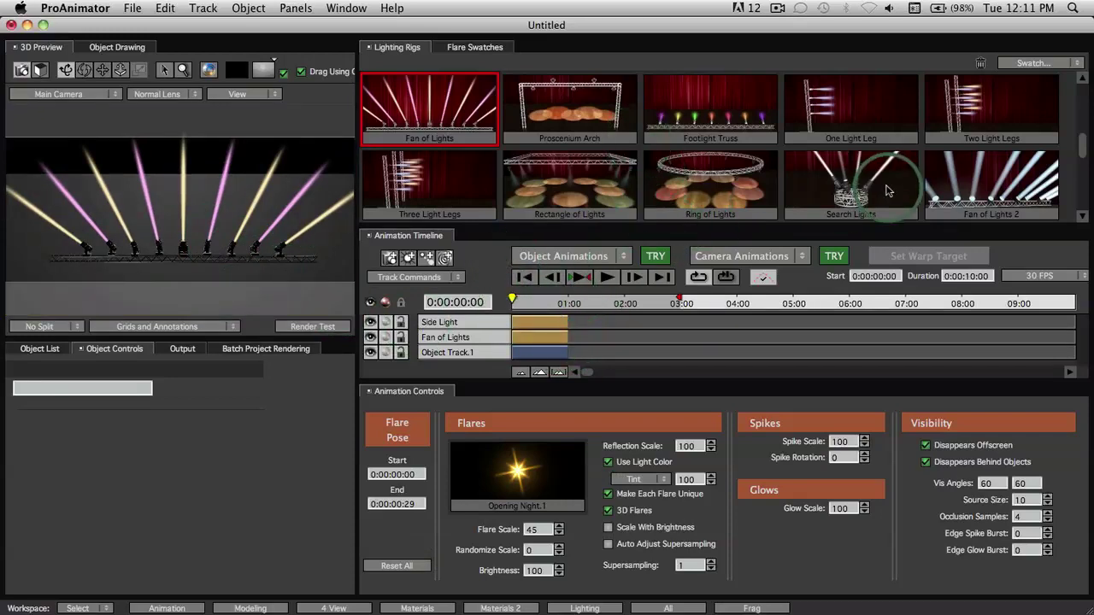
# Replace the Fan of Lights rig with the Search Lights rig
pyautogui.moveTo(868, 182); pyautogui.dragTo(239, 246)
pyautogui.click(639, 295)
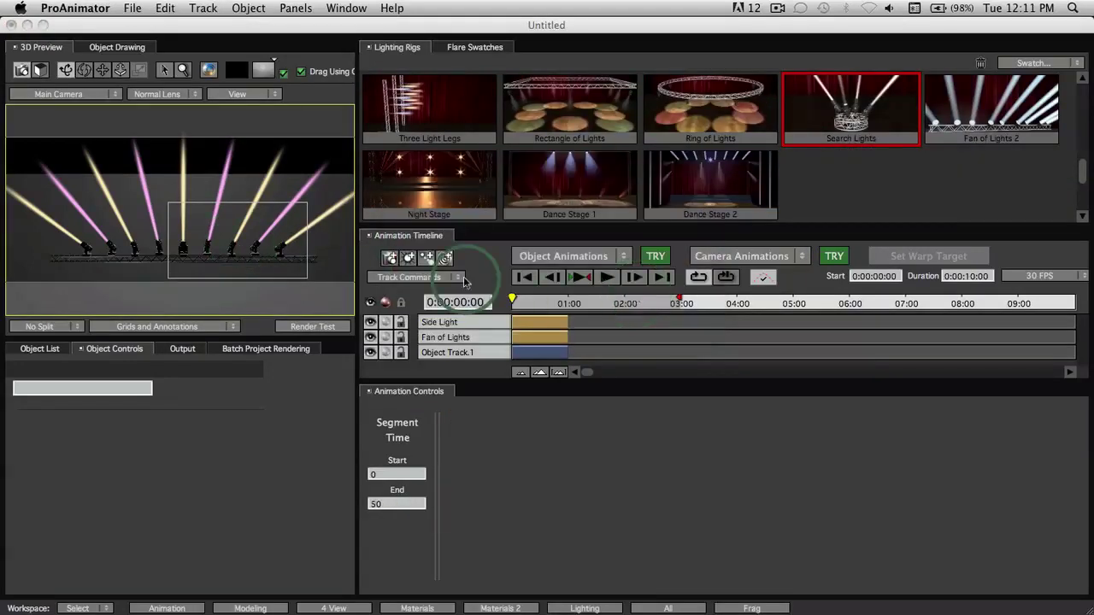
pyautogui.click(310, 261)
pyautogui.click(446, 313)
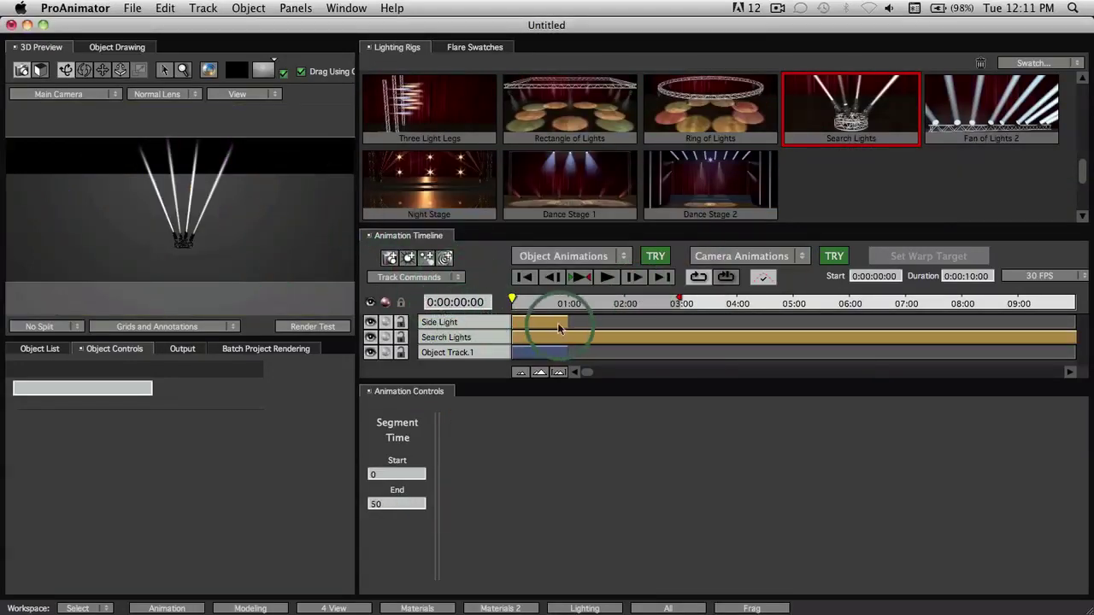
# Extend the playback range to about 9.5 seconds and play the Search Lights animation, viewing it closer up
pyautogui.click(476, 312)
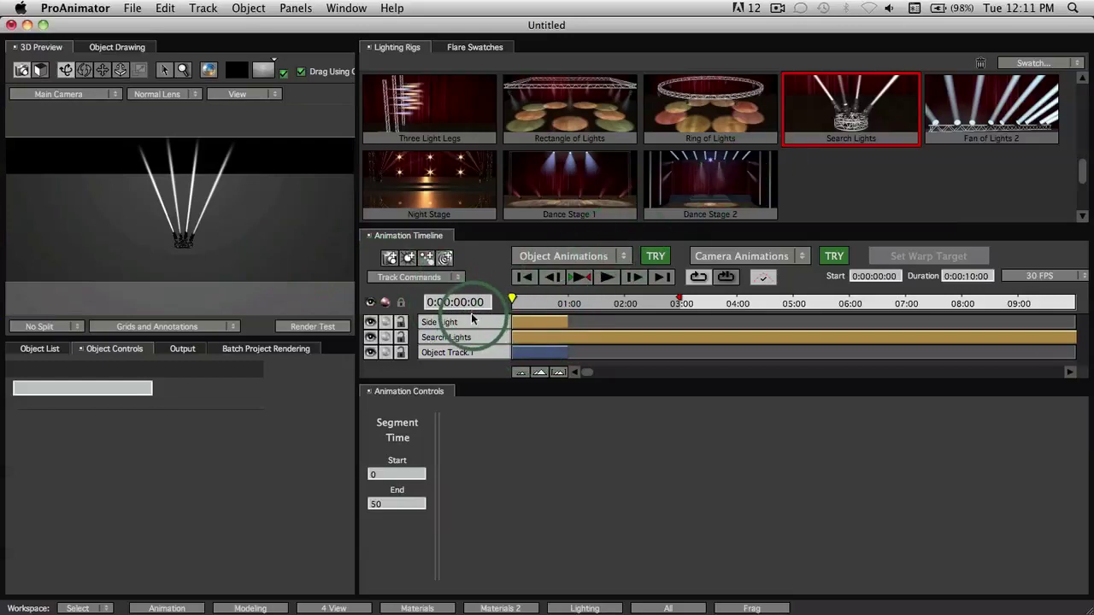
pyautogui.click(469, 350)
pyautogui.click(490, 319)
pyautogui.click(486, 338)
pyautogui.click(547, 333)
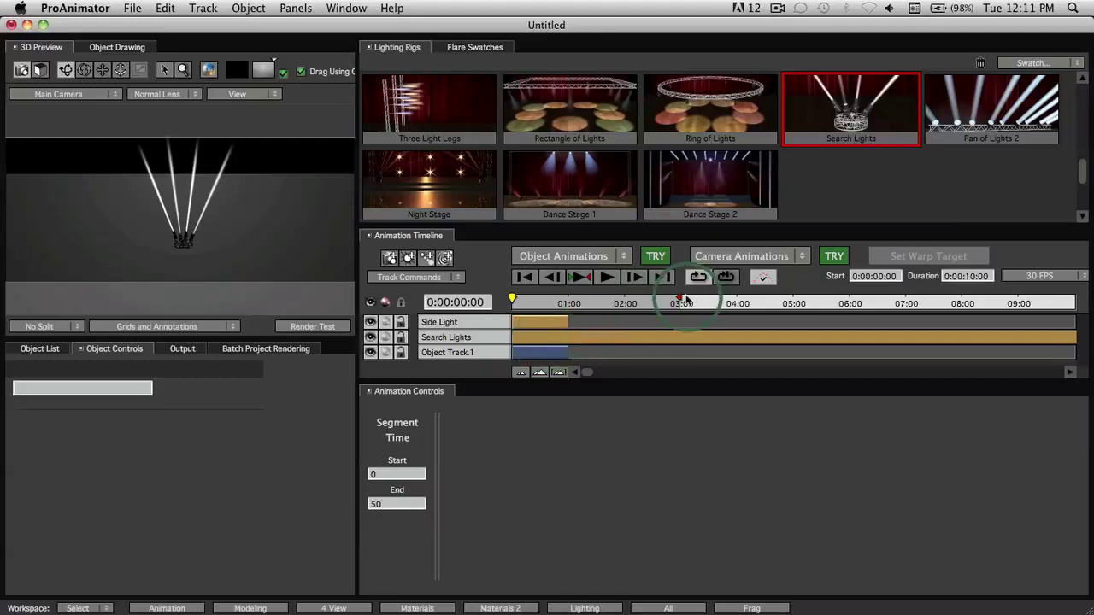
pyautogui.click(1046, 300)
pyautogui.click(578, 279)
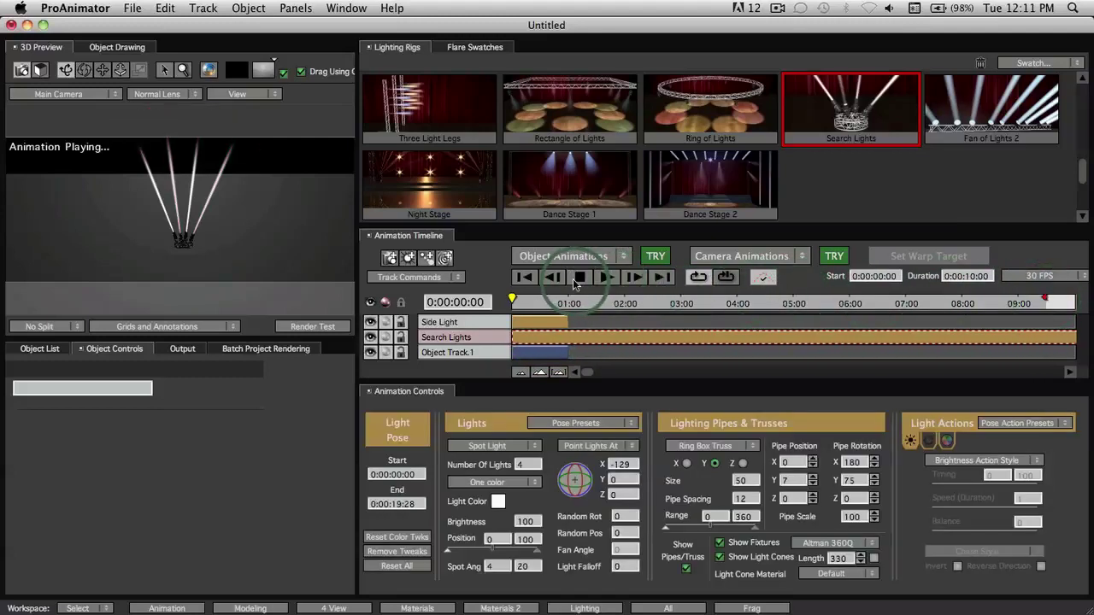
pyautogui.click(250, 218)
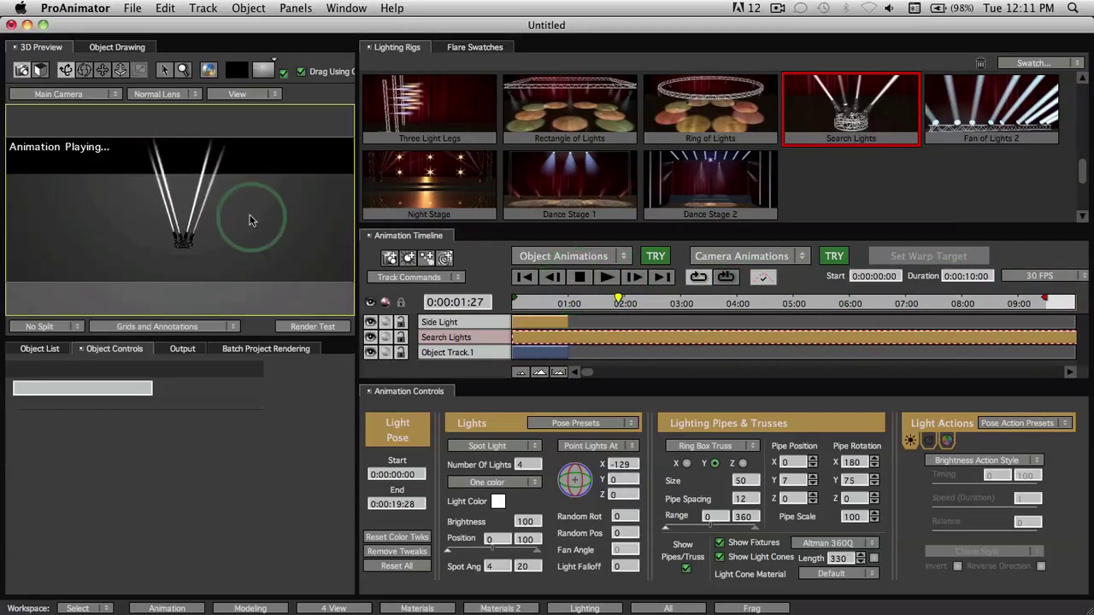
pyautogui.click(295, 179)
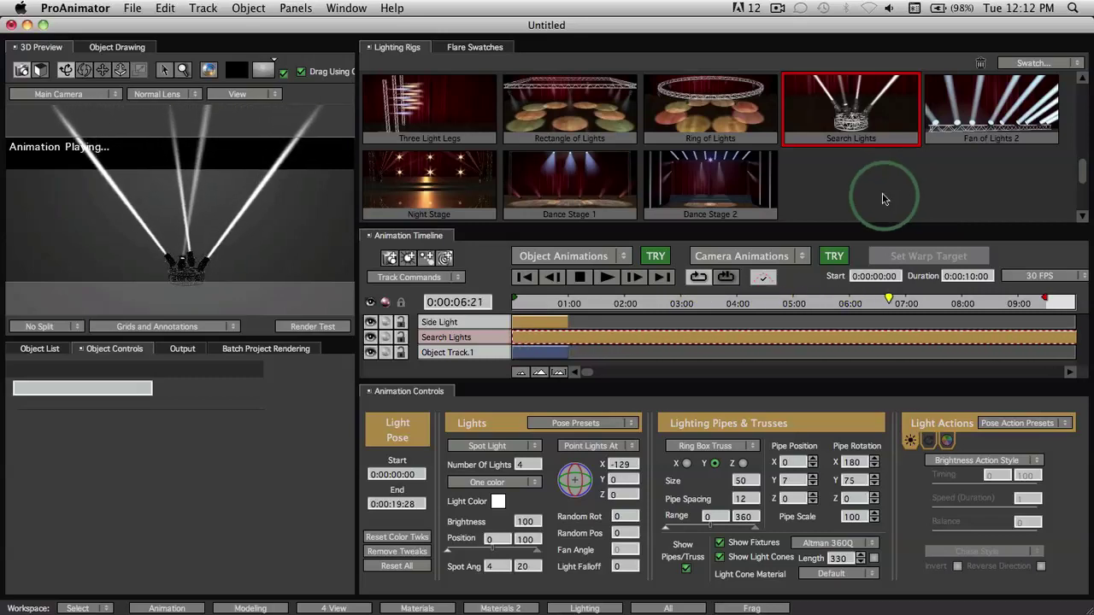
# Delete the Side Light, Search Lights and Object Track.1 tracks together with the objects in them
pyautogui.moveTo(1083, 212); pyautogui.dragTo(1081, 171)
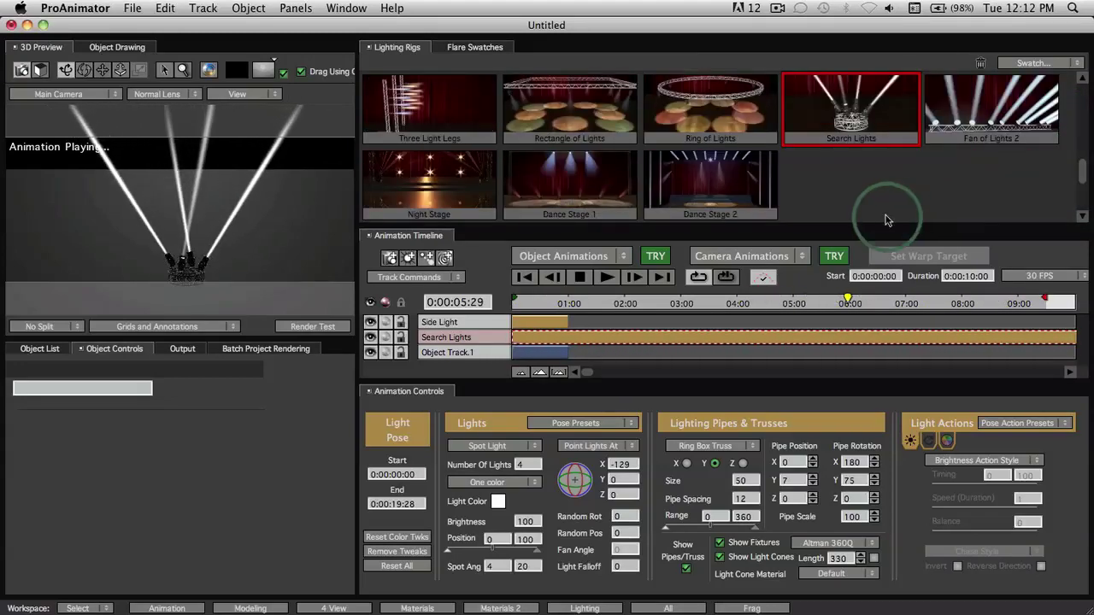
pyautogui.keyDown('shift'); pyautogui.click(450, 322); pyautogui.keyUp('shift')
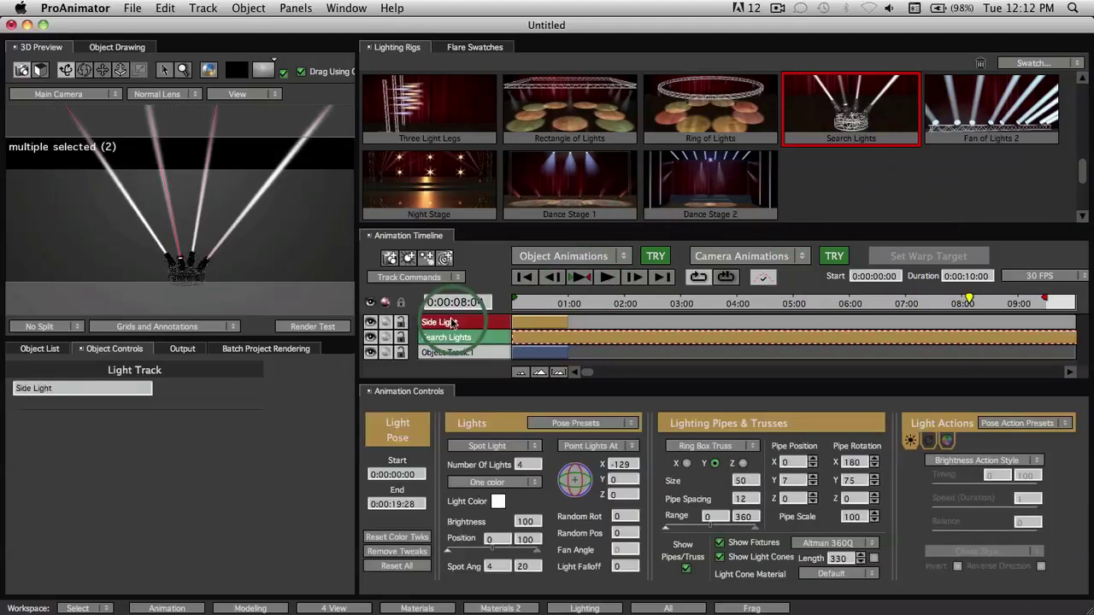
pyautogui.press('Delete')
pyautogui.click(594, 296)
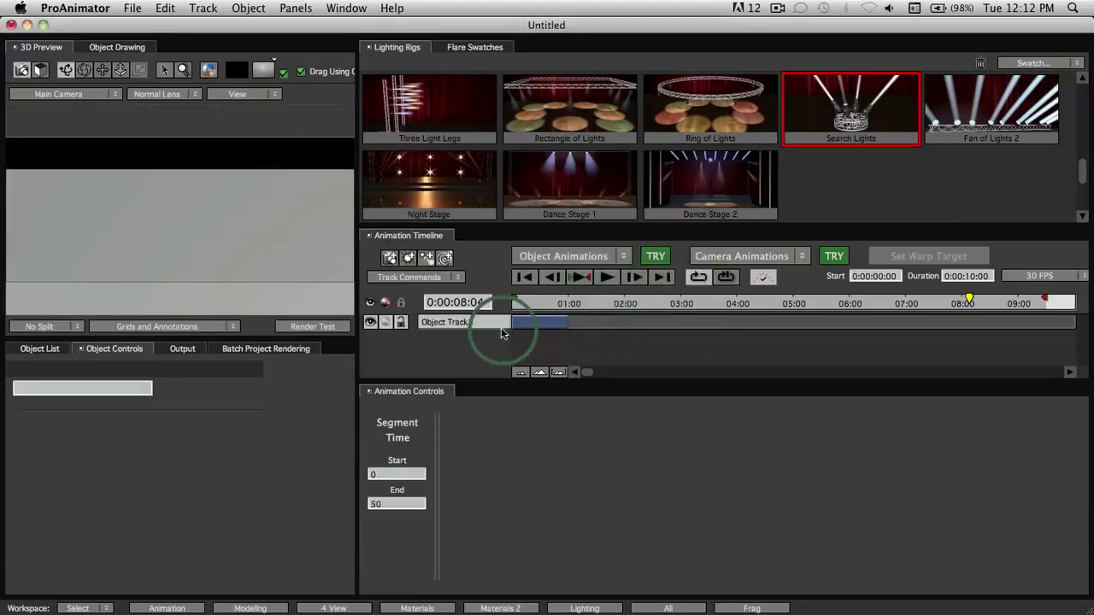
pyautogui.click(457, 324)
pyautogui.press('Delete')
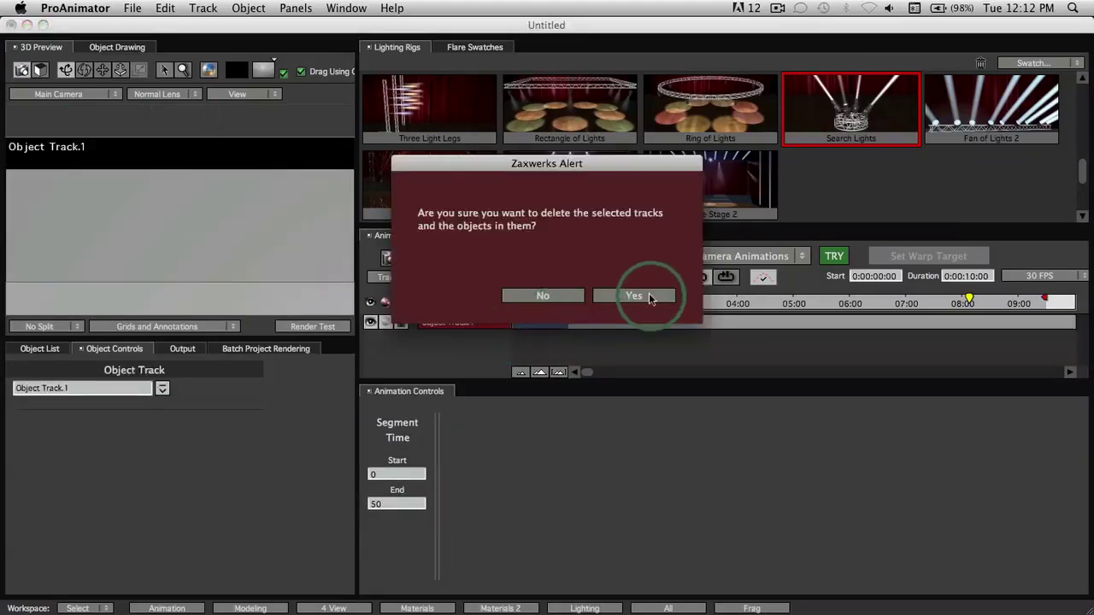
pyautogui.click(643, 294)
# Create a Plane (Back Wall) primitive and bring it into the camera view
pyautogui.click(271, 6)
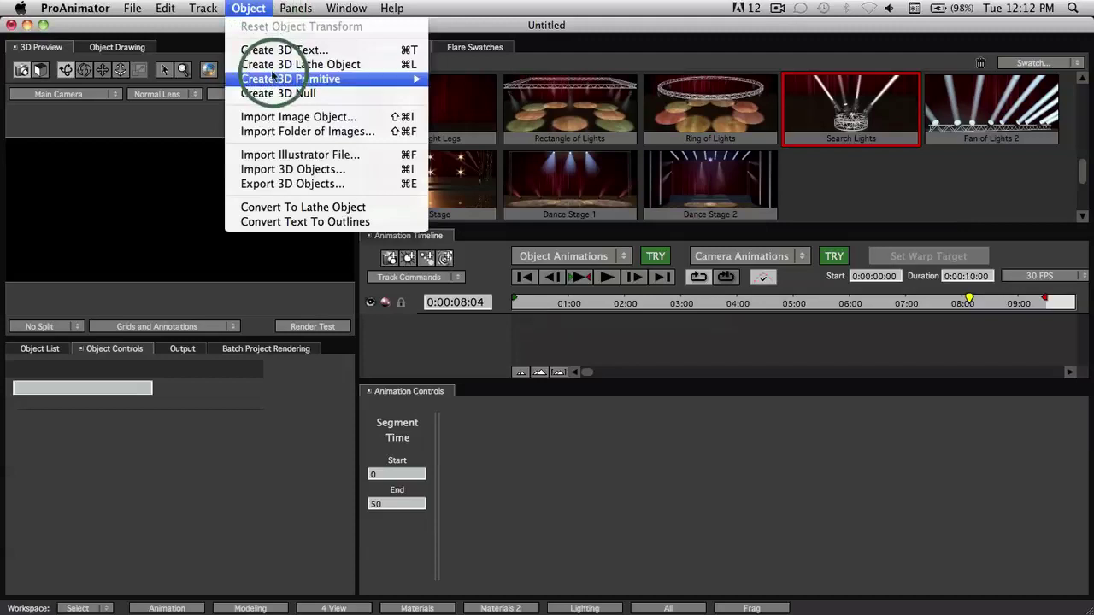
pyautogui.click(423, 79)
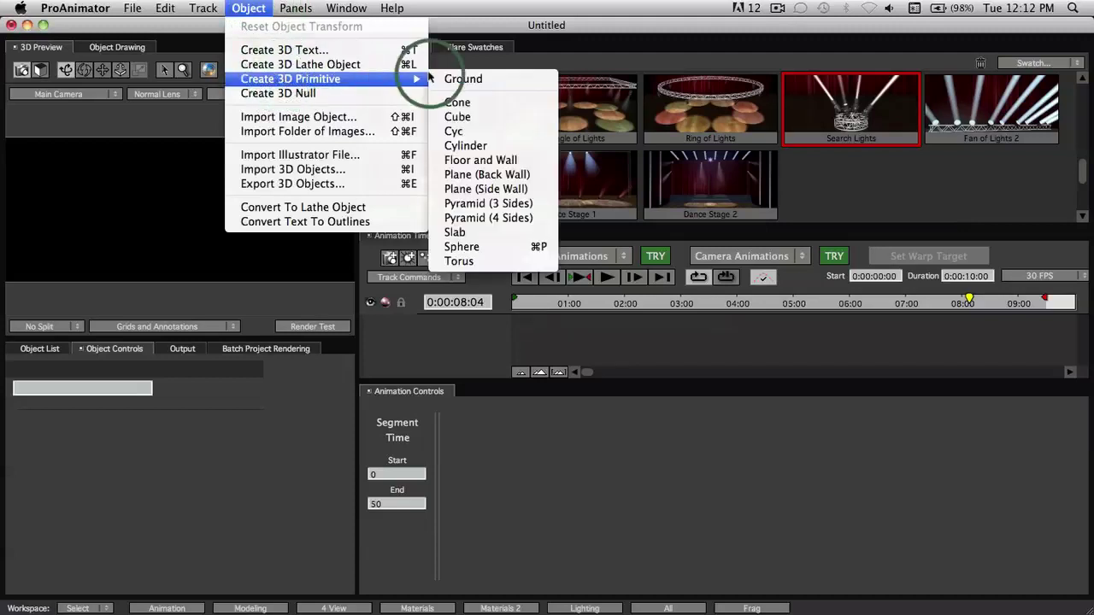
pyautogui.click(487, 175)
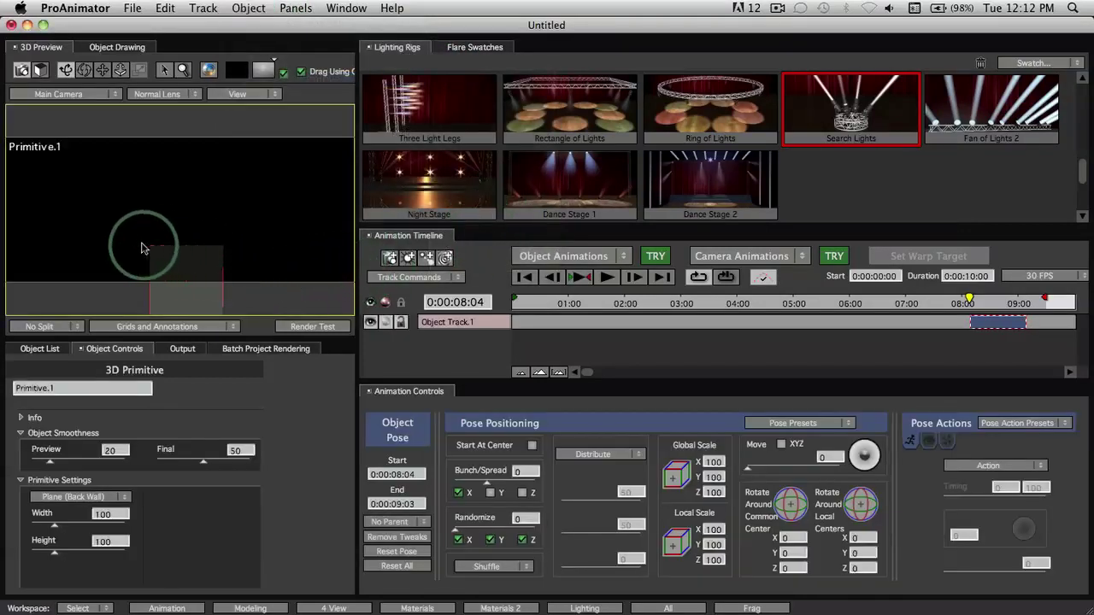
pyautogui.moveTo(142, 244); pyautogui.dragTo(433, 247)
pyautogui.moveTo(240, 248); pyautogui.dragTo(261, 151)
# Switch to the Materials workspace and try two brick swatches on the plane, ending with the small reddish-brown brick
pyautogui.click(418, 609)
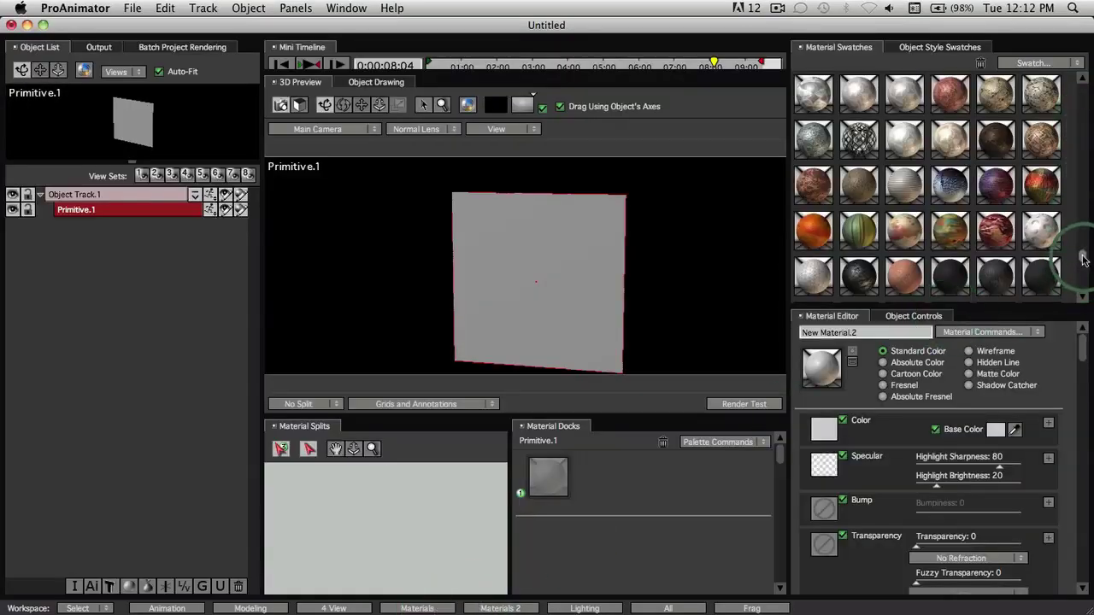
pyautogui.moveTo(1083, 258); pyautogui.dragTo(1072, 203)
pyautogui.moveTo(812, 137); pyautogui.dragTo(534, 273)
pyautogui.moveTo(858, 139); pyautogui.dragTo(513, 300)
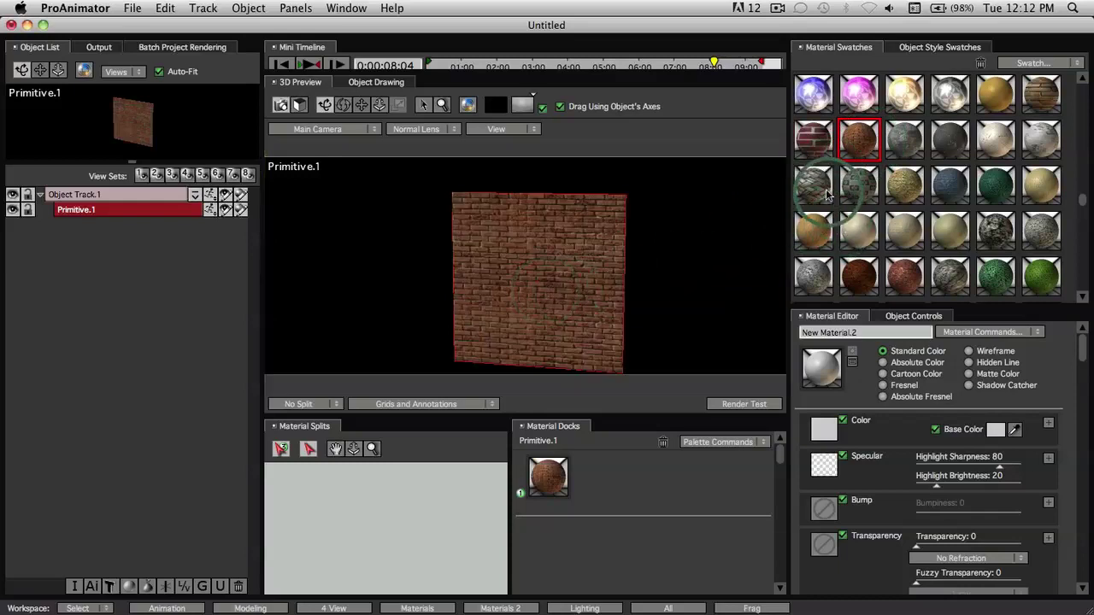
# Try several stone-like swatches on the plane, including the dark red granite and the grey granite
pyautogui.moveTo(828, 196); pyautogui.dragTo(564, 273)
pyautogui.moveTo(806, 224); pyautogui.dragTo(560, 274)
pyautogui.moveTo(502, 316); pyautogui.dragTo(562, 249)
pyautogui.moveTo(870, 279); pyautogui.dragTo(500, 236)
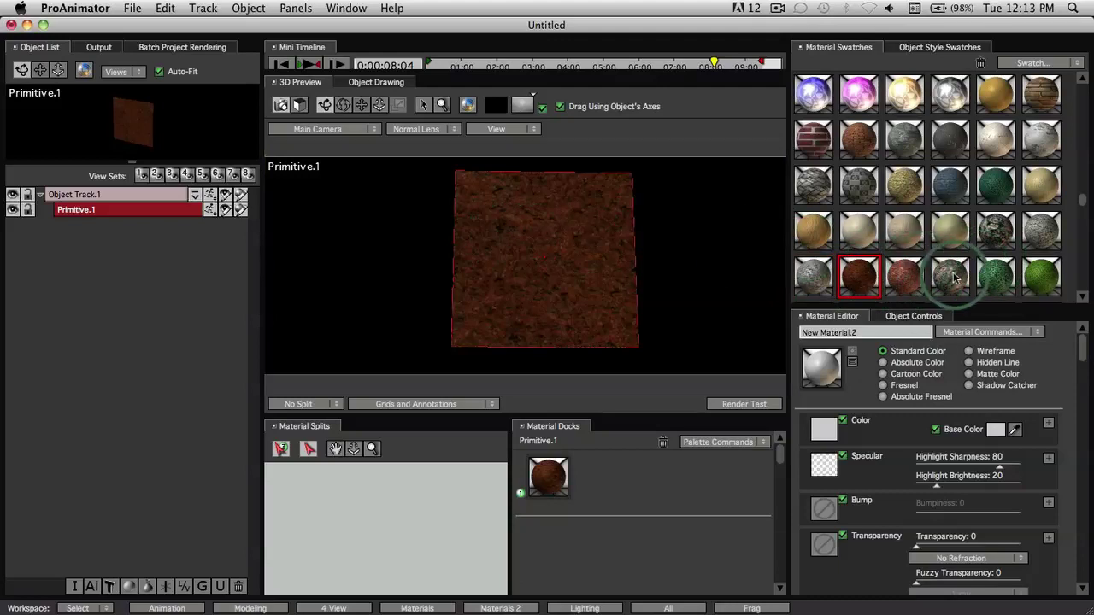
pyautogui.moveTo(956, 278); pyautogui.dragTo(600, 256)
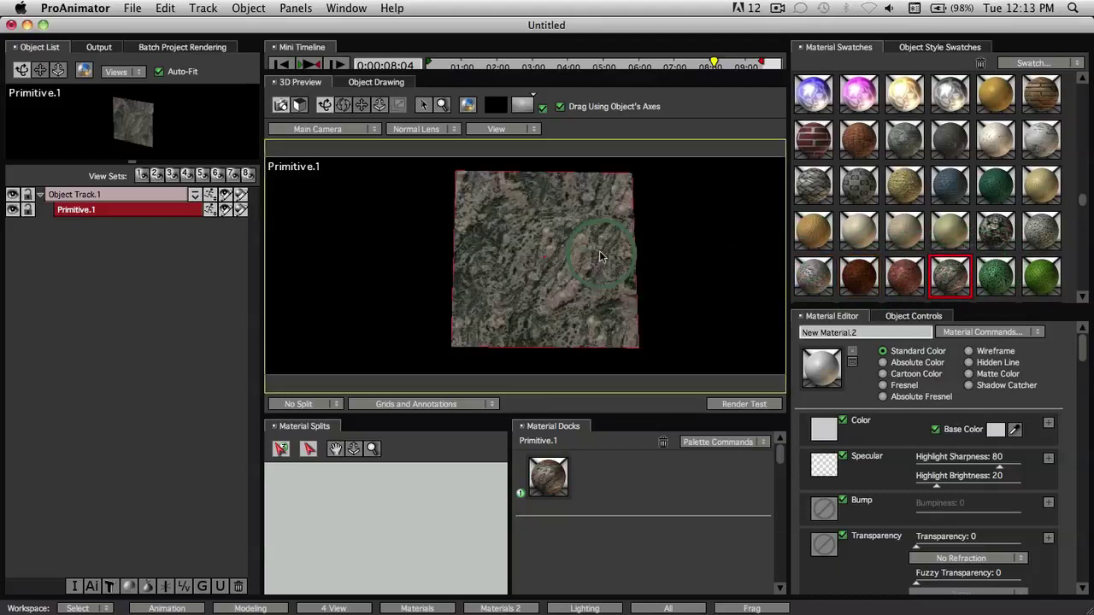
# Apply the Brick 1 material to the plane and scale its texture to 67% in X and Y
pyautogui.moveTo(1041, 94); pyautogui.dragTo(551, 236)
pyautogui.click(547, 481)
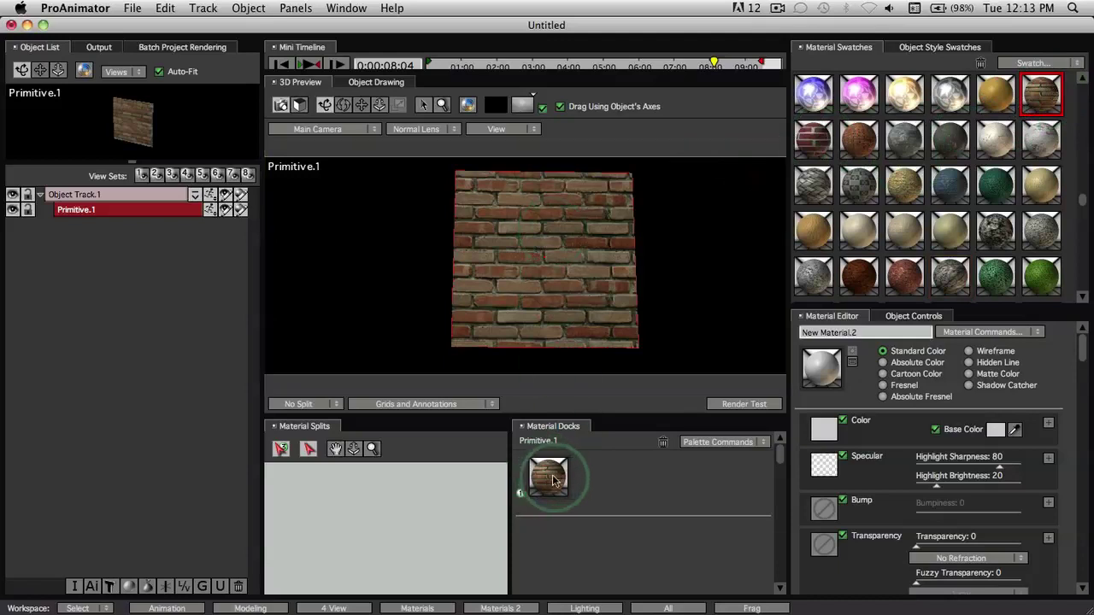
pyautogui.click(552, 483)
pyautogui.moveTo(781, 471); pyautogui.dragTo(780, 496)
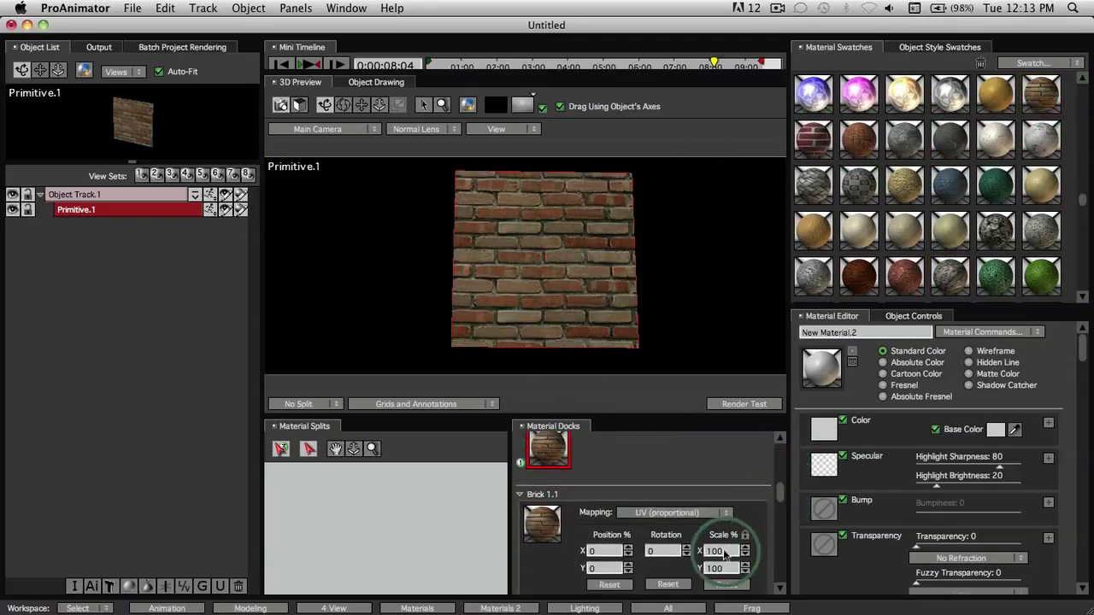
pyautogui.moveTo(724, 552)
pyautogui.mouseDown()
pyautogui.moveTo(693, 553)
pyautogui.moveTo(704, 553)
pyautogui.mouseUp()
pyautogui.click(637, 309)
pyautogui.moveTo(635, 305); pyautogui.dragTo(497, 282)
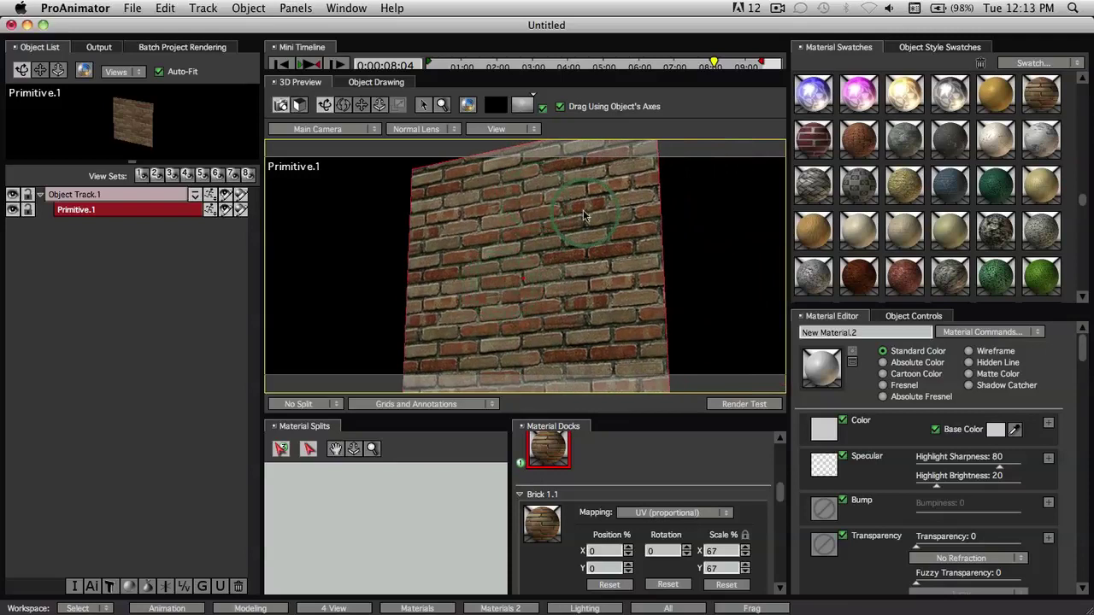
# Try a dark wrinkled metal, a pitted metal and a wire mesh swatch on the plane, viewing each at an angle
pyautogui.click(1083, 271)
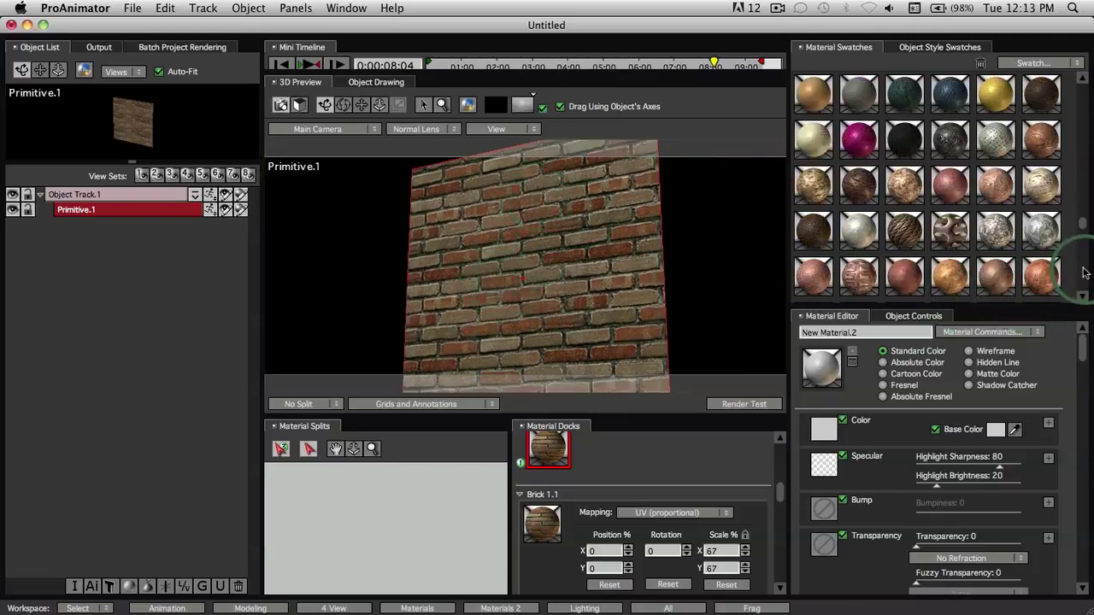
pyautogui.moveTo(950, 138); pyautogui.dragTo(567, 240)
pyautogui.moveTo(552, 285); pyautogui.dragTo(512, 285)
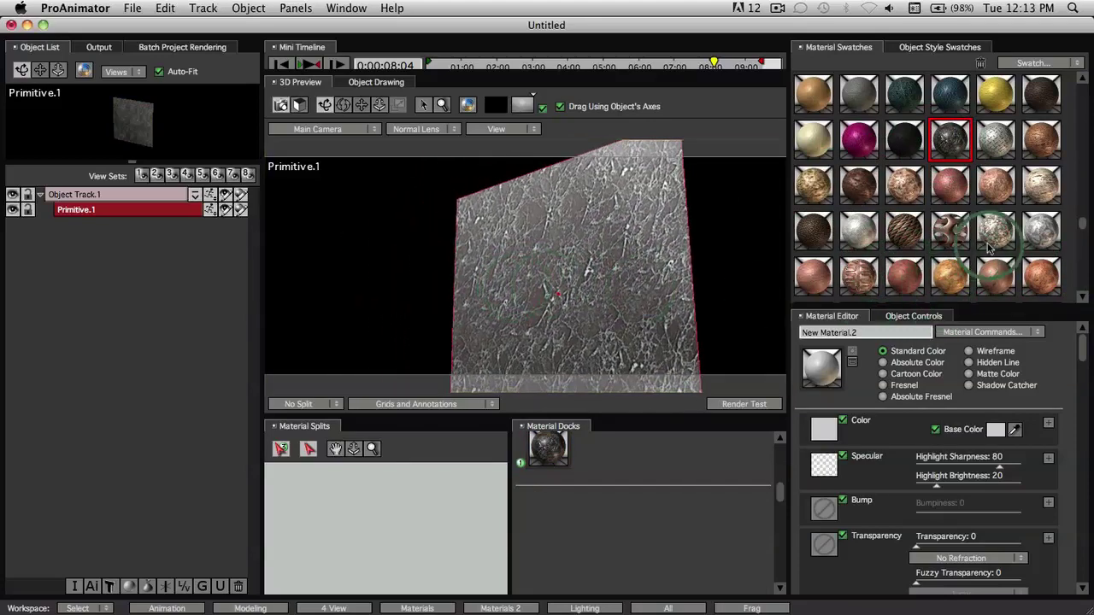
pyautogui.moveTo(995, 246); pyautogui.dragTo(420, 303)
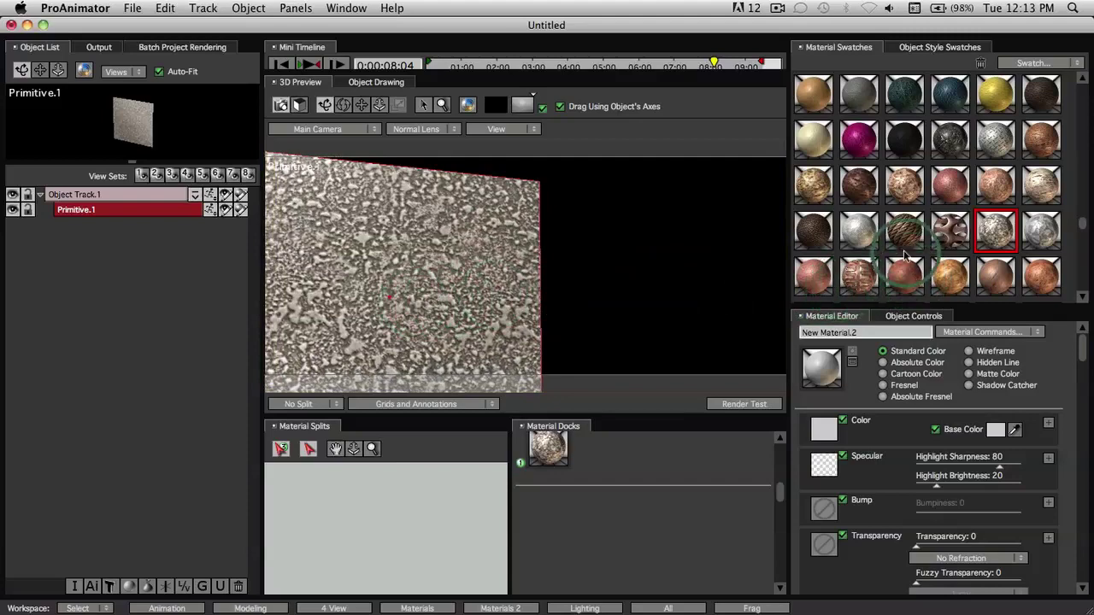
pyautogui.moveTo(1087, 236); pyautogui.dragTo(1086, 259)
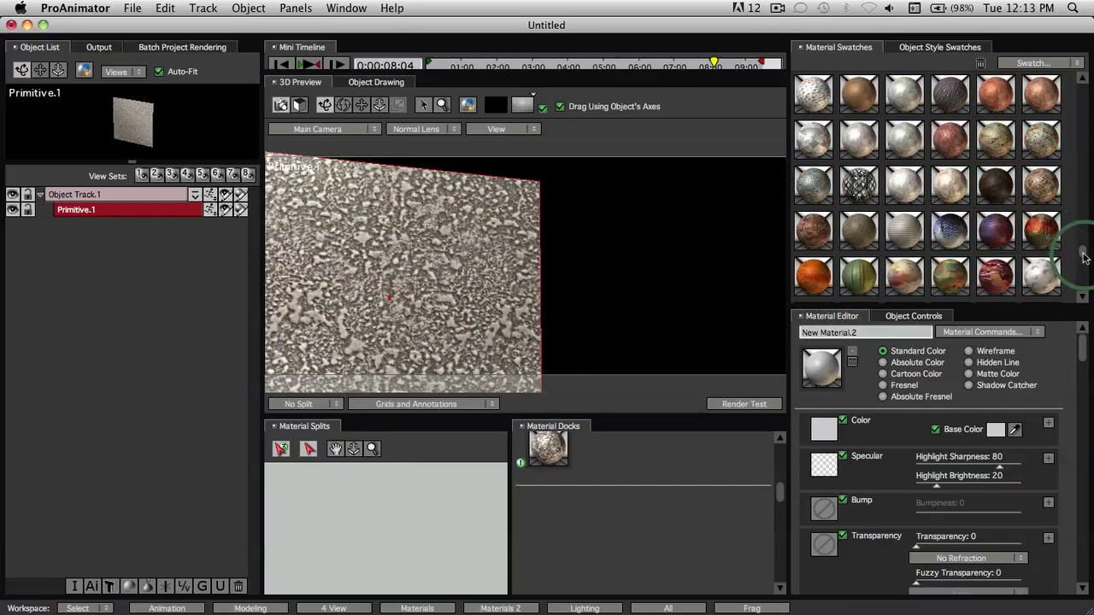
pyautogui.moveTo(858, 194); pyautogui.dragTo(479, 286)
pyautogui.moveTo(374, 340); pyautogui.dragTo(641, 337)
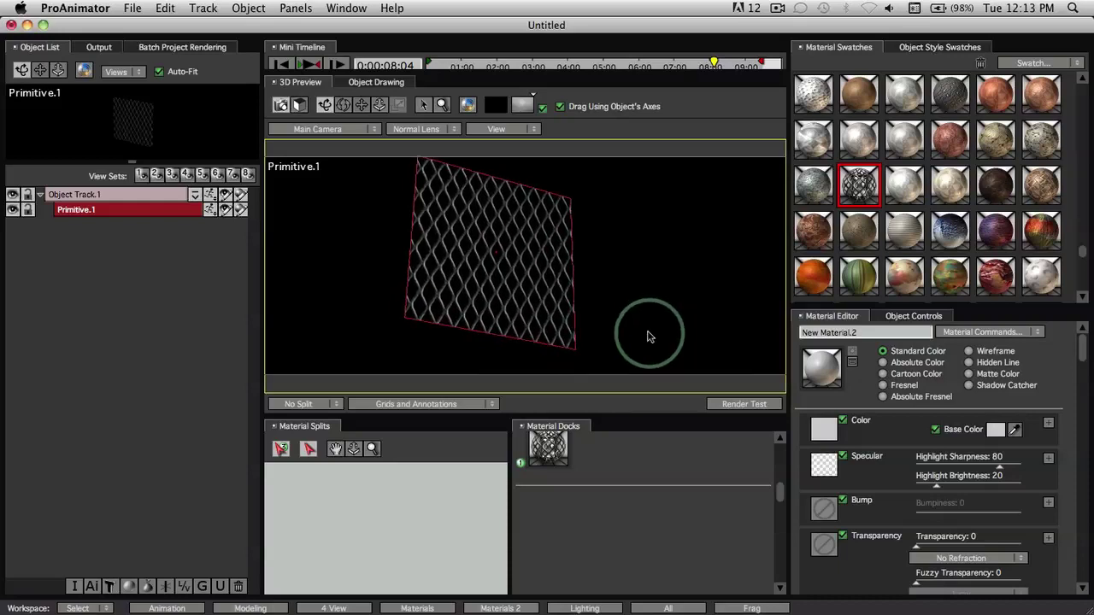
# Apply the black Rough 1 material to the plane and load it into the material editor
pyautogui.click(1083, 299)
pyautogui.moveTo(842, 288); pyautogui.dragTo(462, 268)
pyautogui.click(562, 321)
pyautogui.click(548, 451)
pyautogui.moveTo(548, 450); pyautogui.dragTo(821, 380)
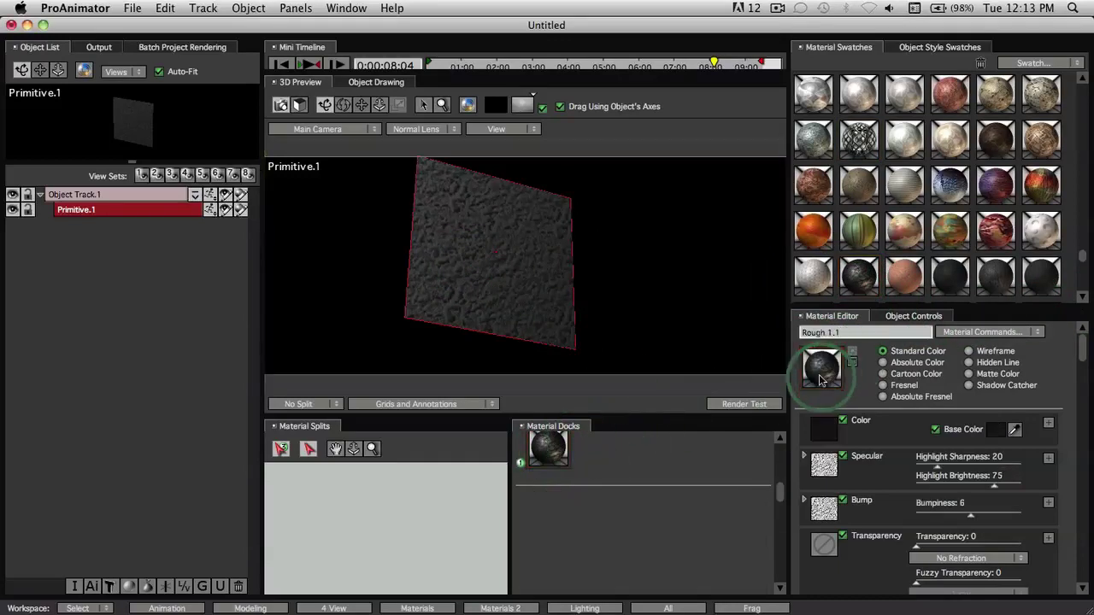
# Set the rough material's base color to turquoise with hue 180, saturation 89% and brightness 76%, and view the plane closer
pyautogui.click(998, 430)
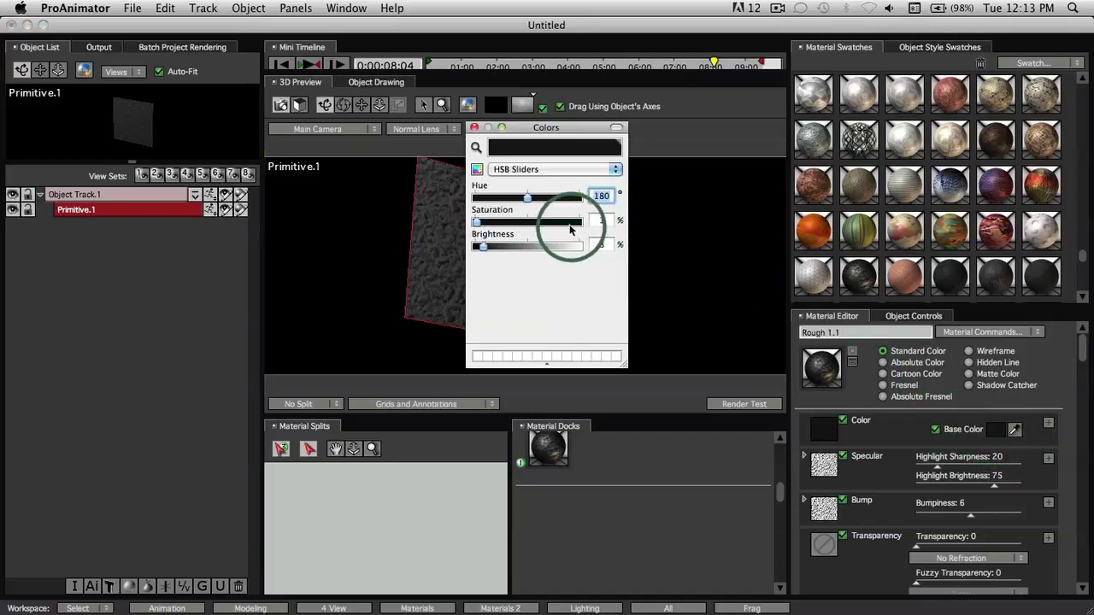
pyautogui.click(568, 223)
pyautogui.click(554, 246)
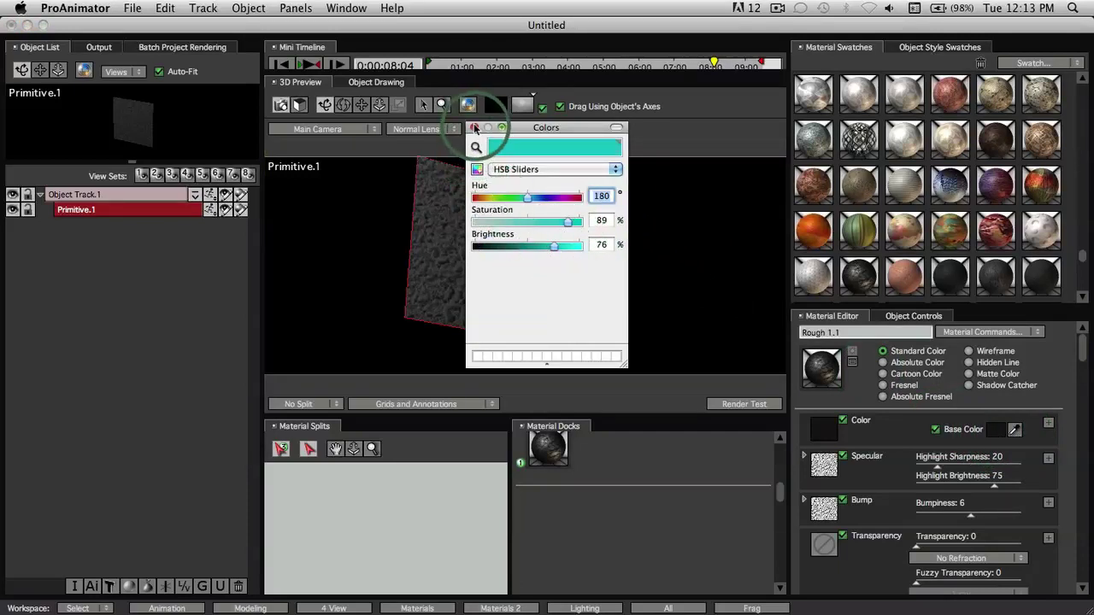
pyautogui.click(475, 129)
pyautogui.moveTo(588, 271); pyautogui.dragTo(626, 289)
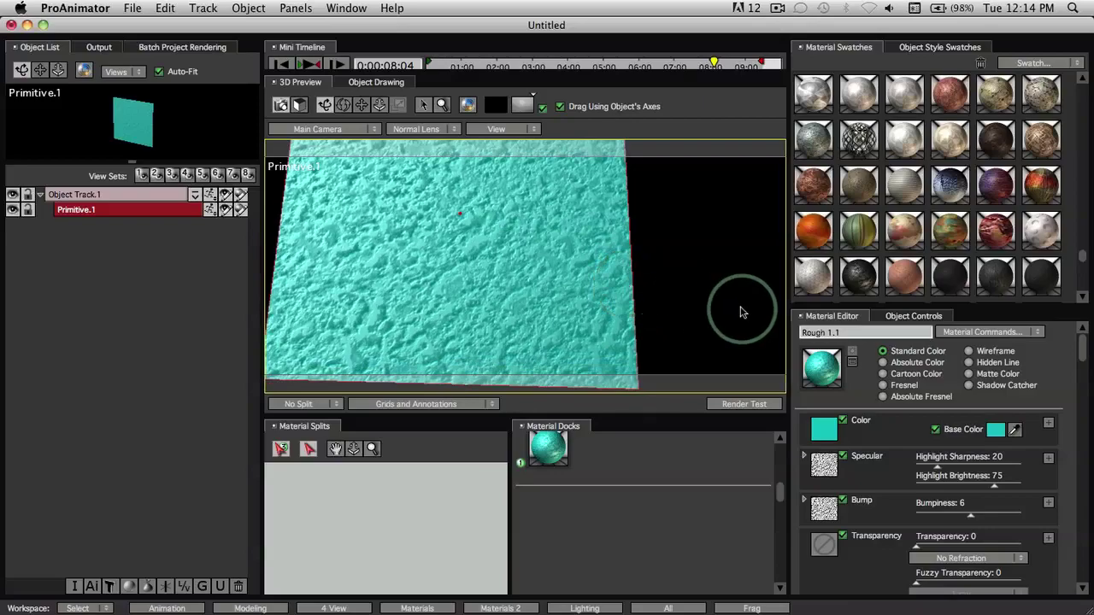